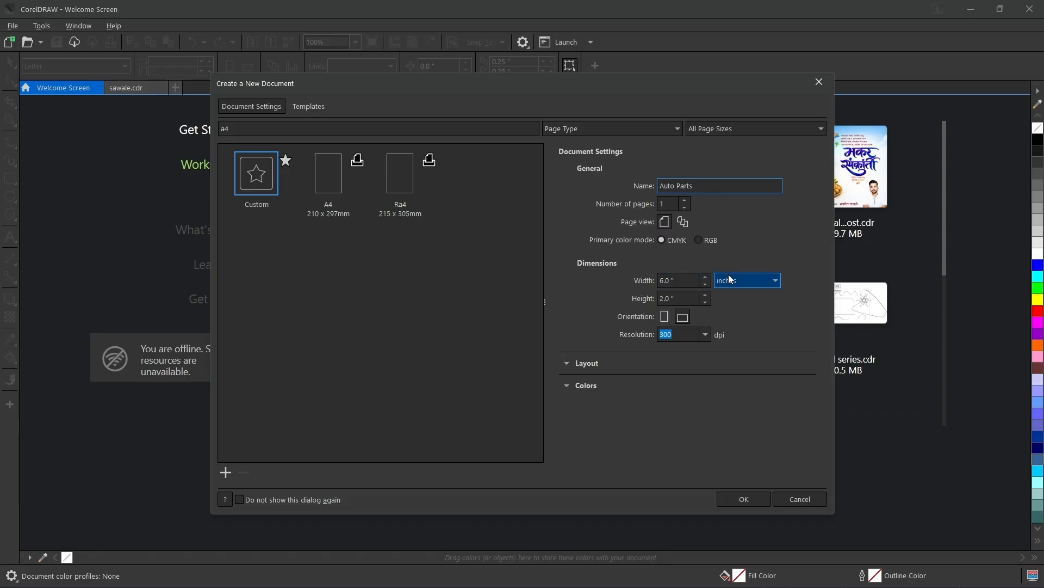
Keep inches as the unit and create the 6 by 2 inch, 300 dpi CMYK document named Auto Parts.
click(740, 282)
click(731, 293)
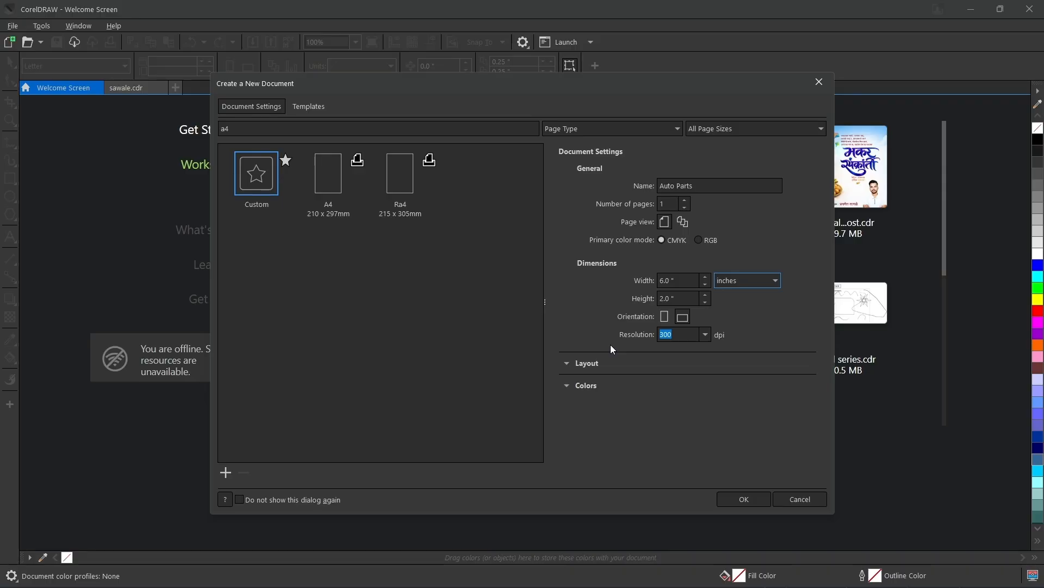
click(728, 500)
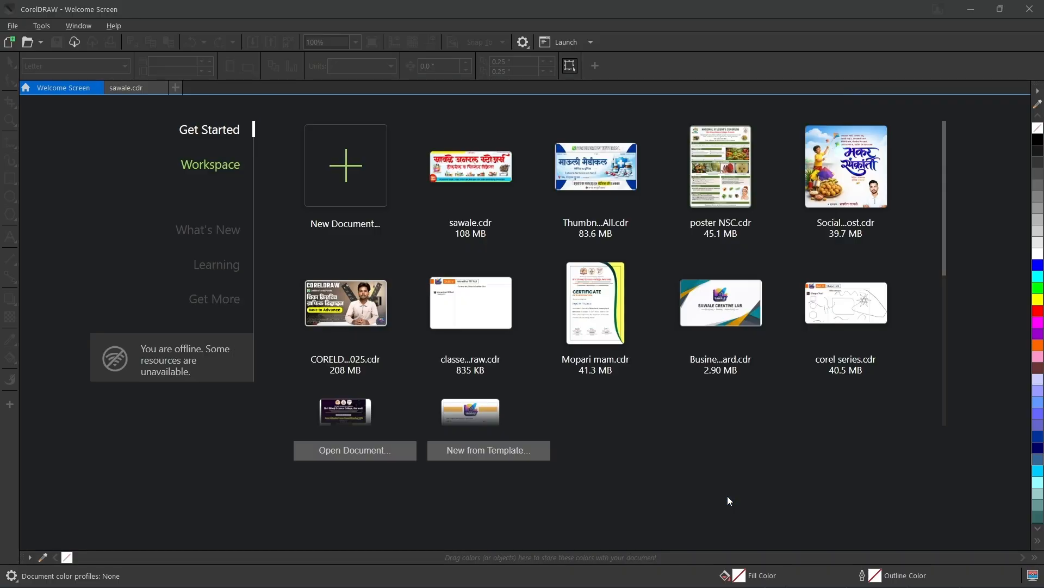
Switch to the sawale.cdr document and import BACKGROUND.png onto its blank page at about 2.48 by 0.89 inches.
click(134, 91)
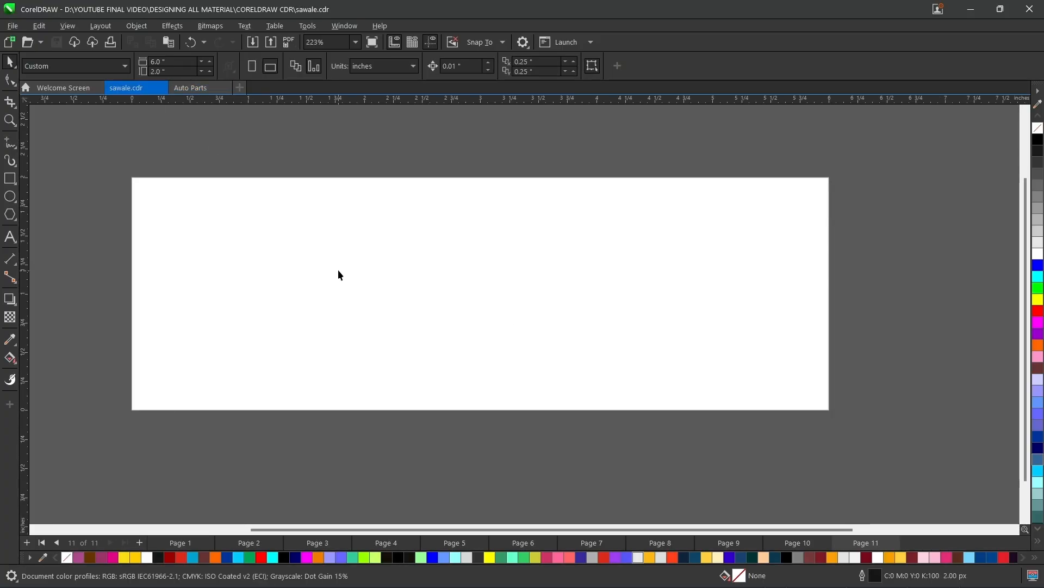
click(356, 43)
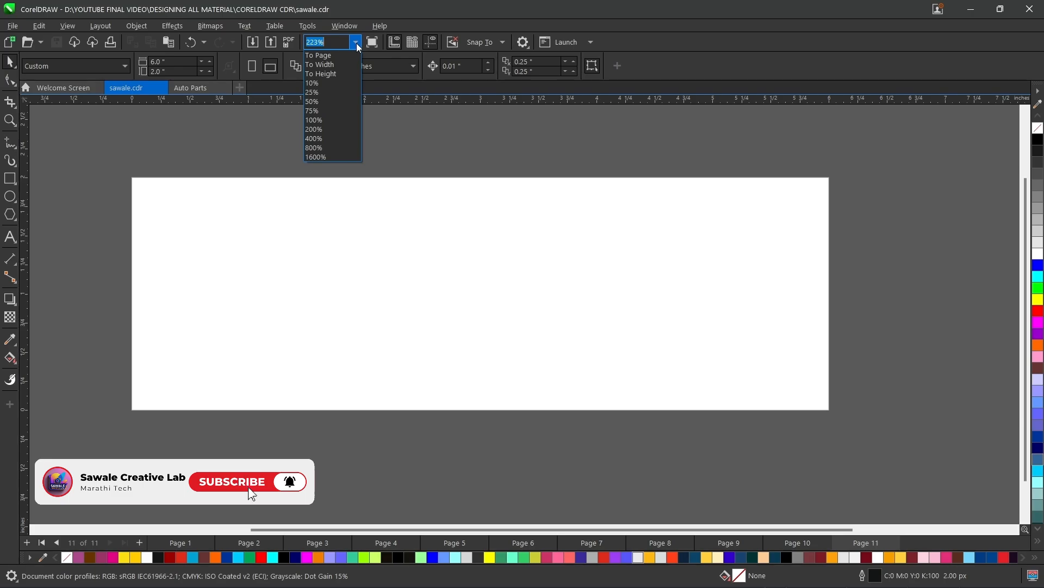
click(316, 65)
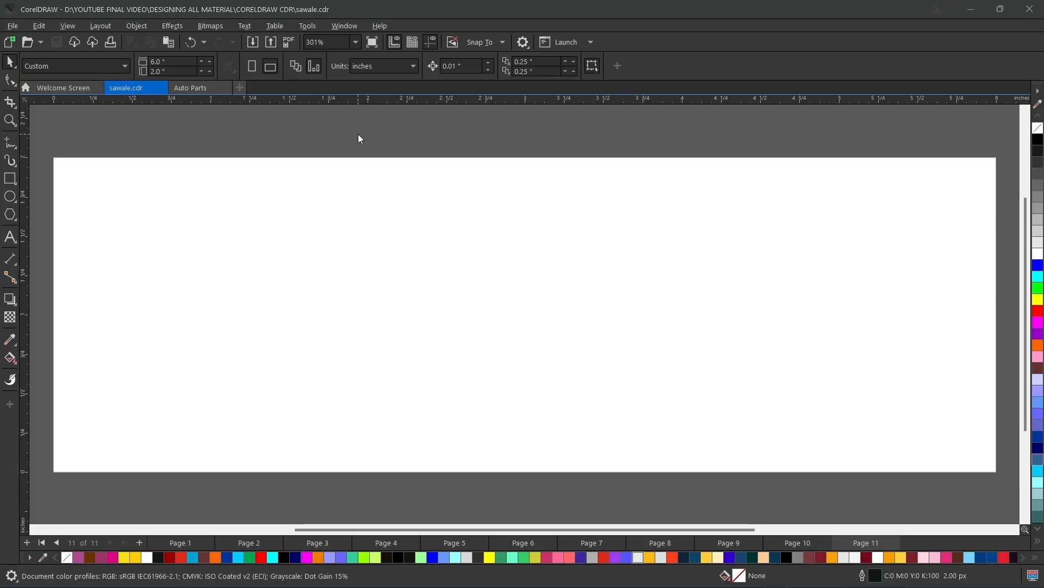
key(ctrl+i)
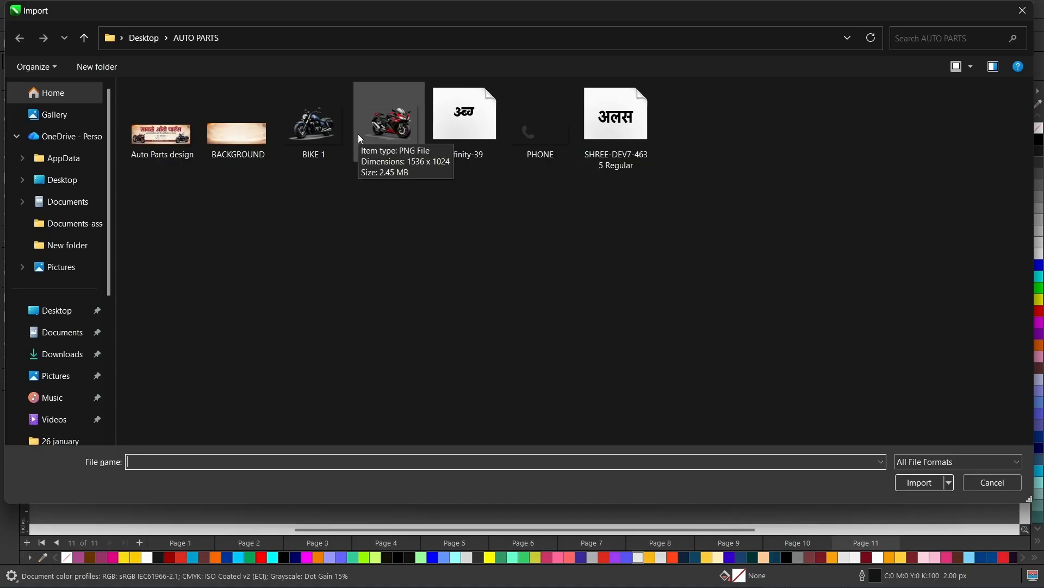
double_click(228, 136)
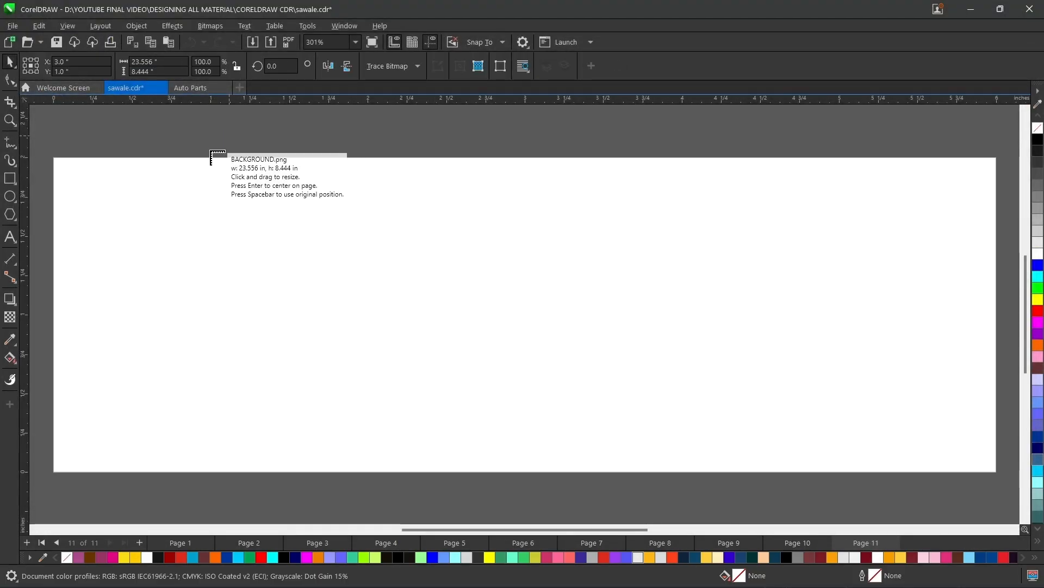
drag(151, 136, 537, 334)
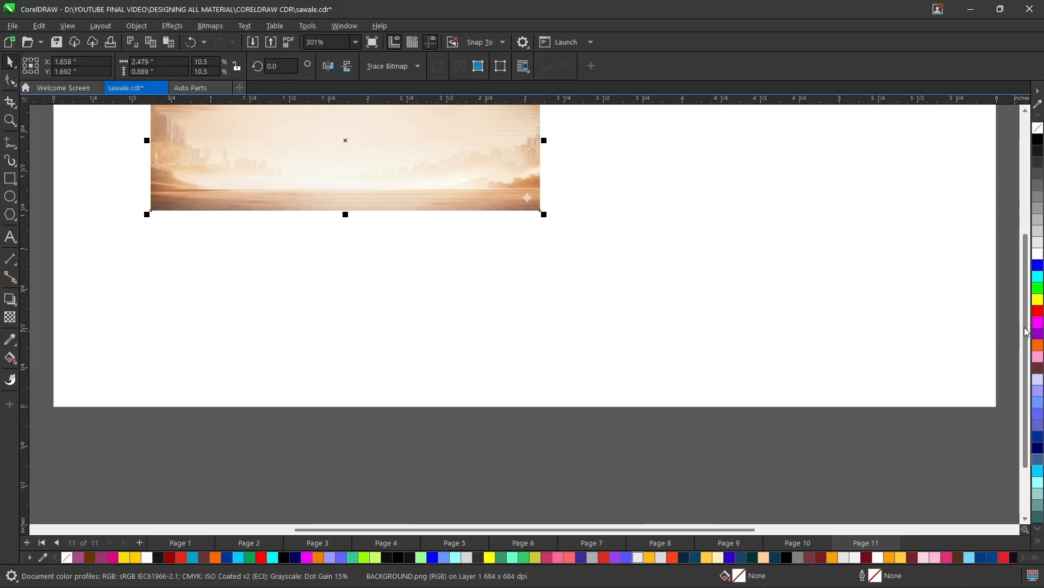
scroll(381, 305, up, 2)
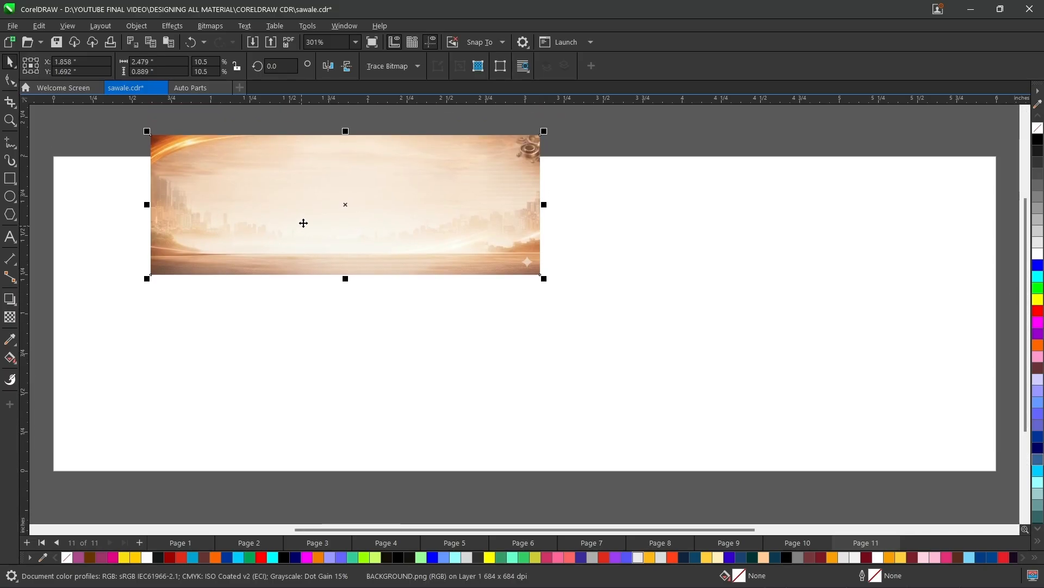
Resize the imported background image to 6 inches wide and 2 inches high.
click(145, 61)
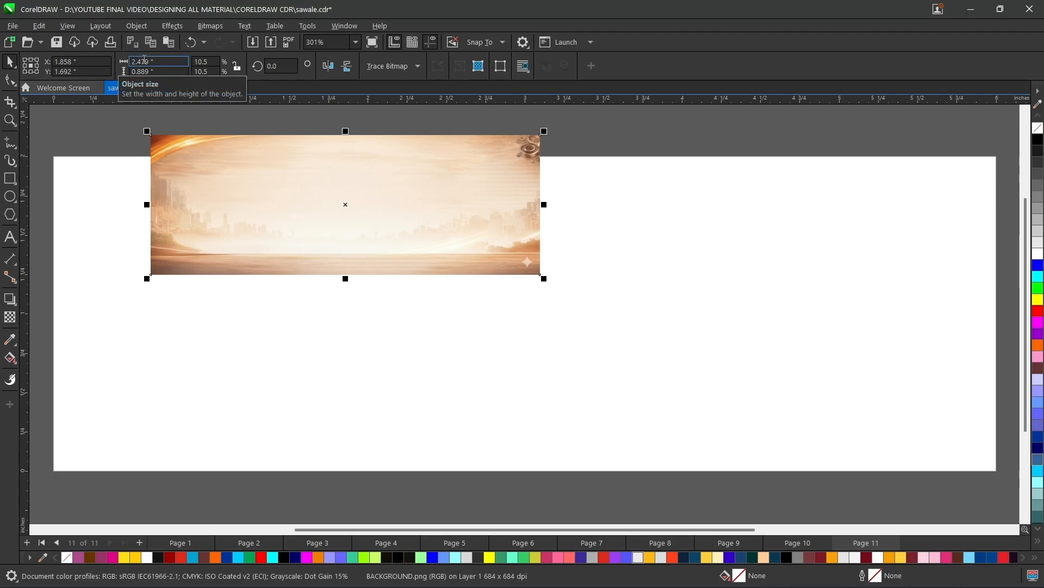
double_click(145, 61)
click(601, 494)
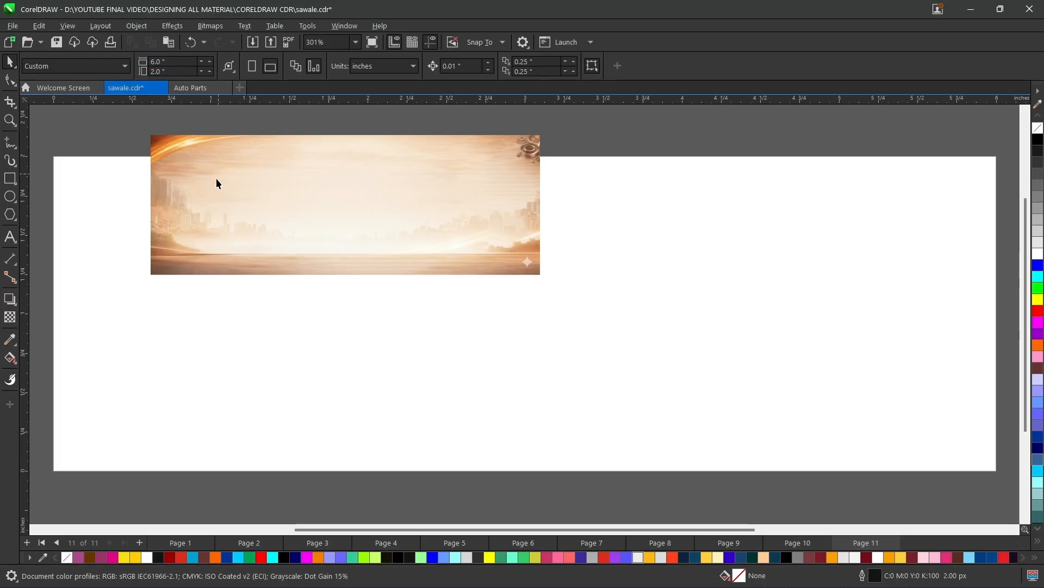
click(291, 167)
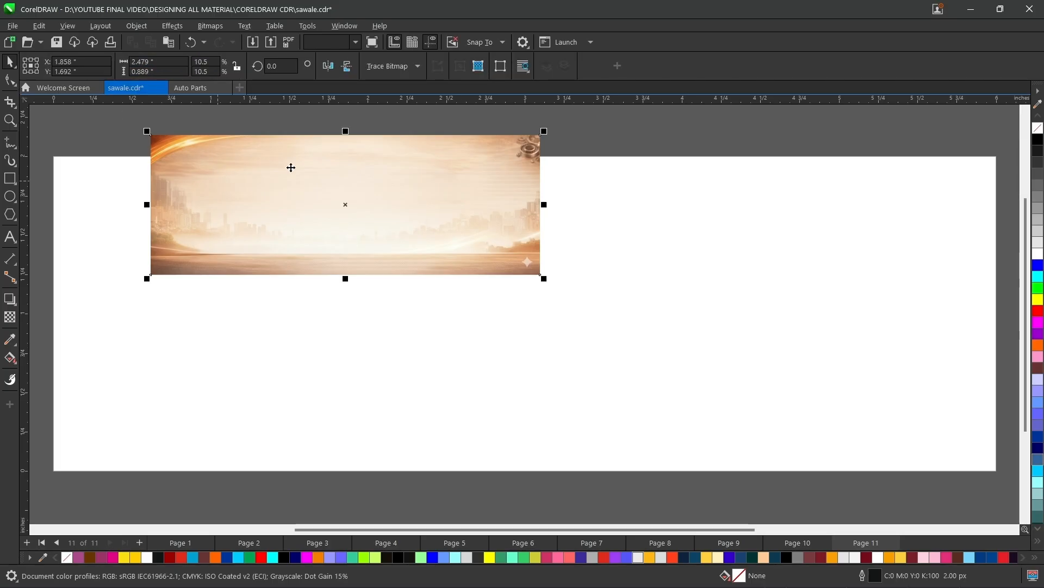
double_click(146, 60)
text(6)
double_click(137, 72)
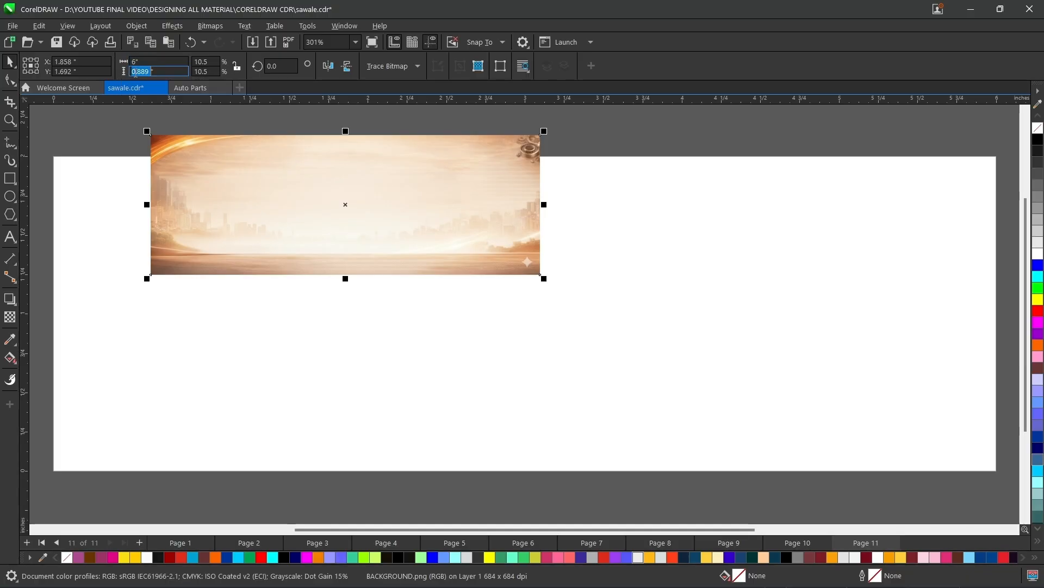
text(2)
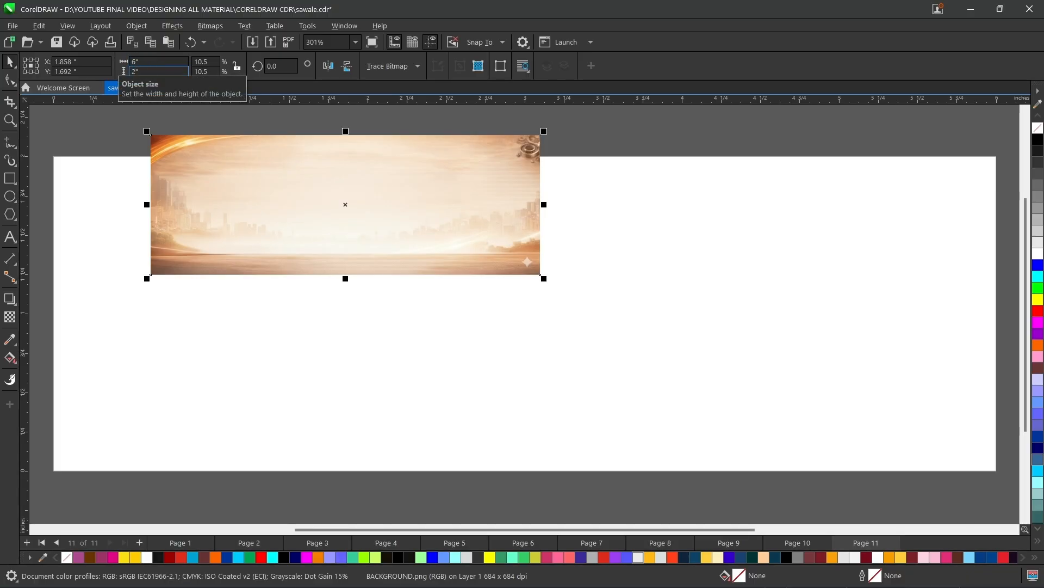
key(Return)
Center the background image on the page so it covers the whole banner area.
drag(359, 214, 439, 305)
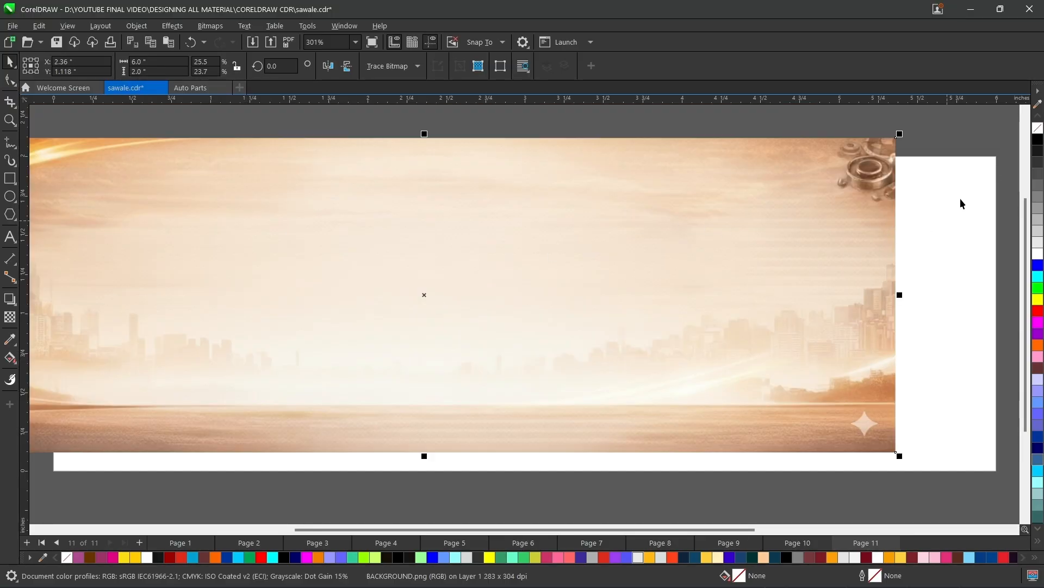
drag(504, 238, 530, 230)
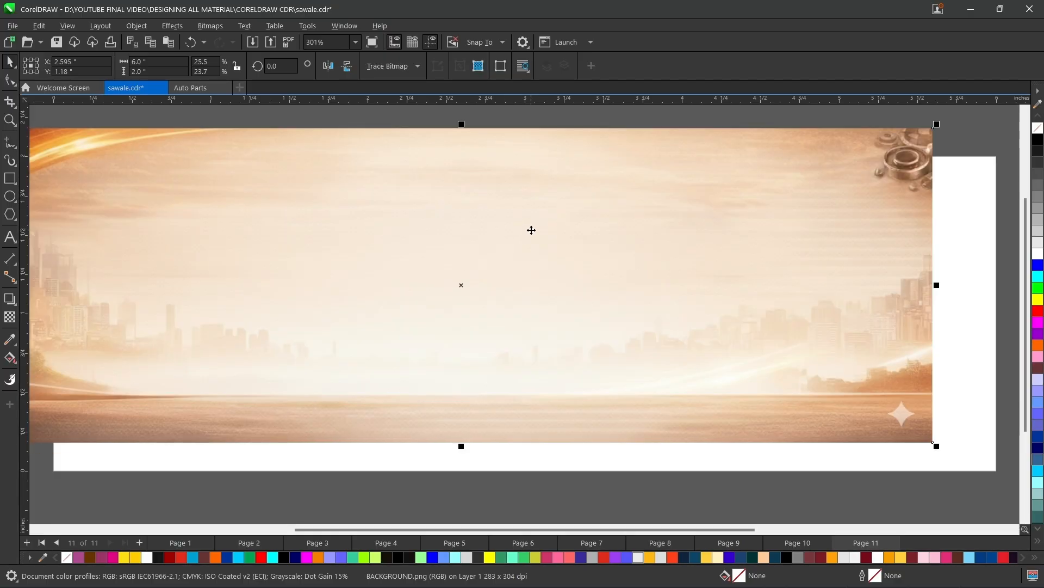
key(p)
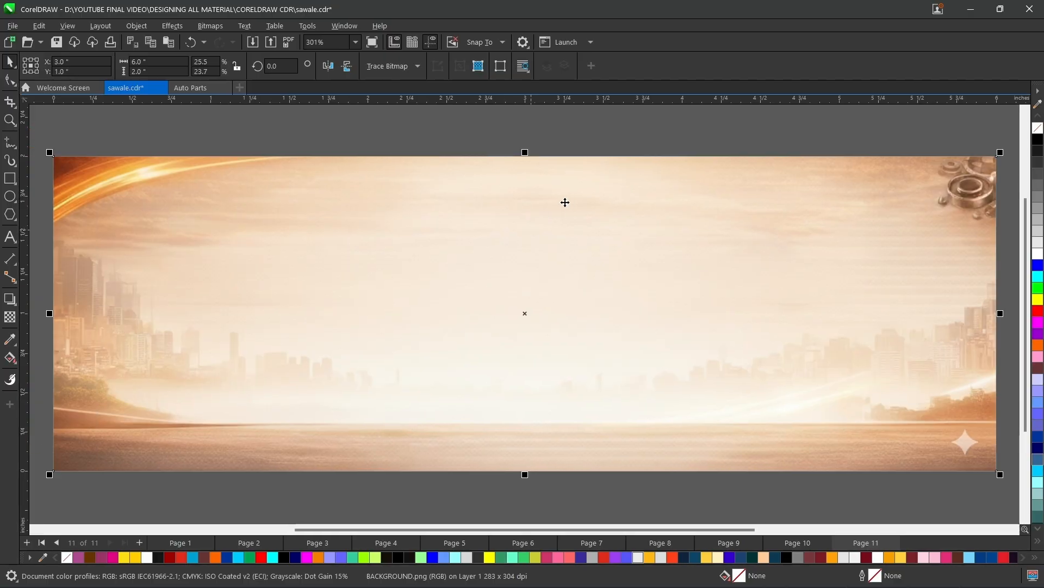
Deselect the background, check the finished auto parts banner on page 10, and return to page 11.
click(384, 135)
key(Page_Up)
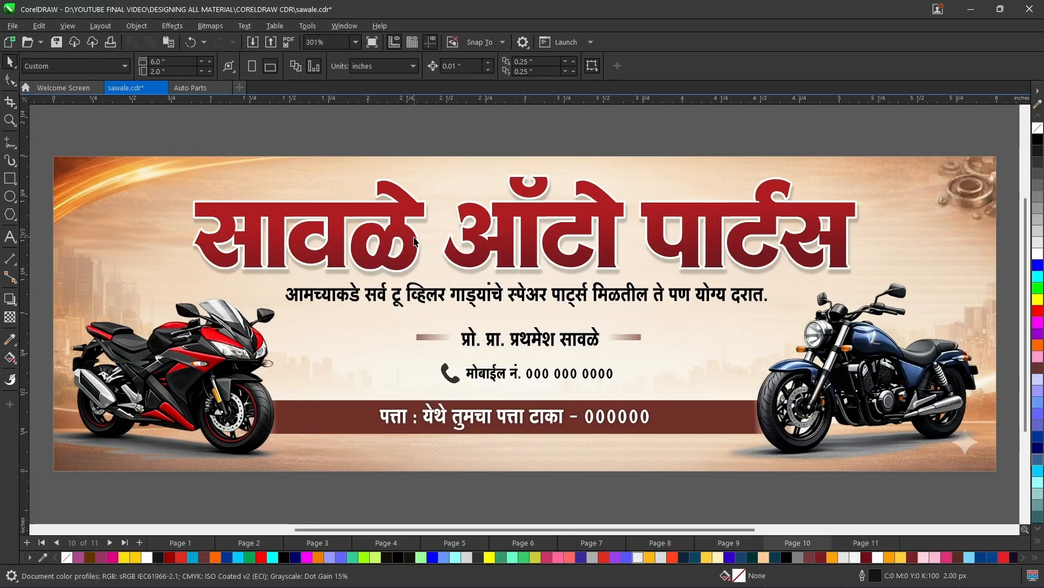
key(Page_Down)
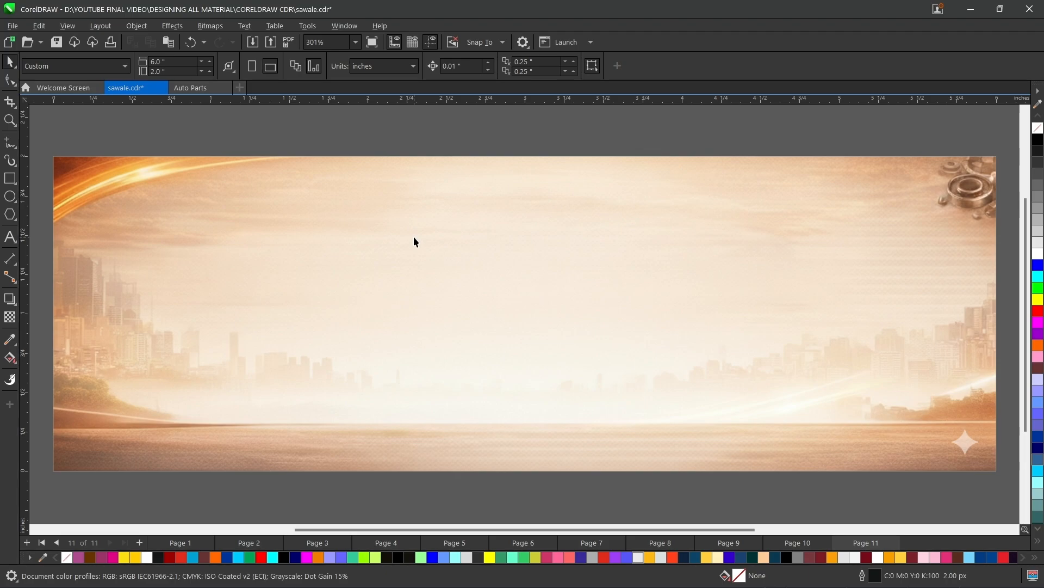
Show the glyph list and set its font to Infinity-39, filtering the fonts by "infinity".
key(alt+Return)
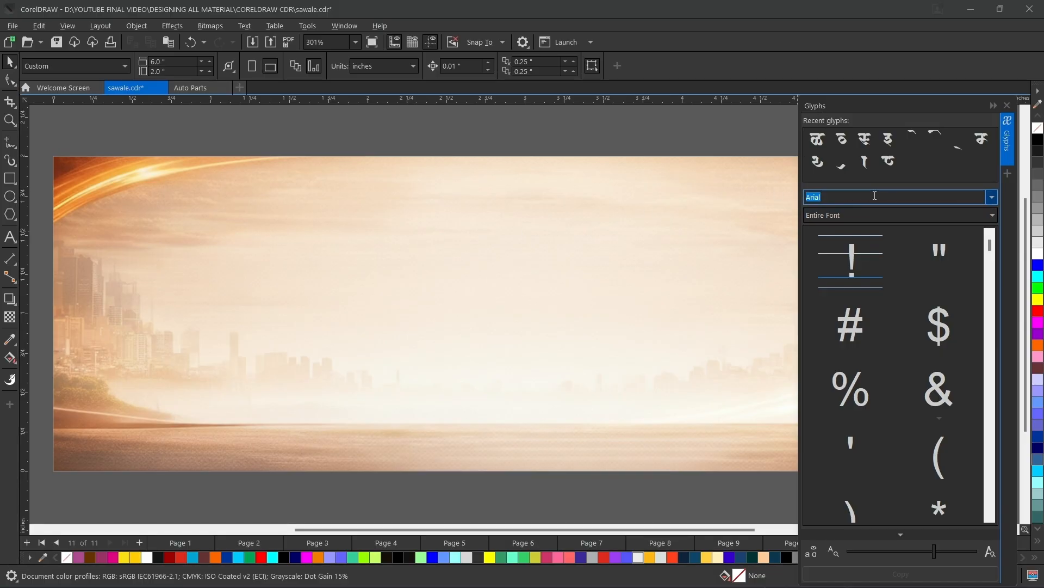
click(992, 198)
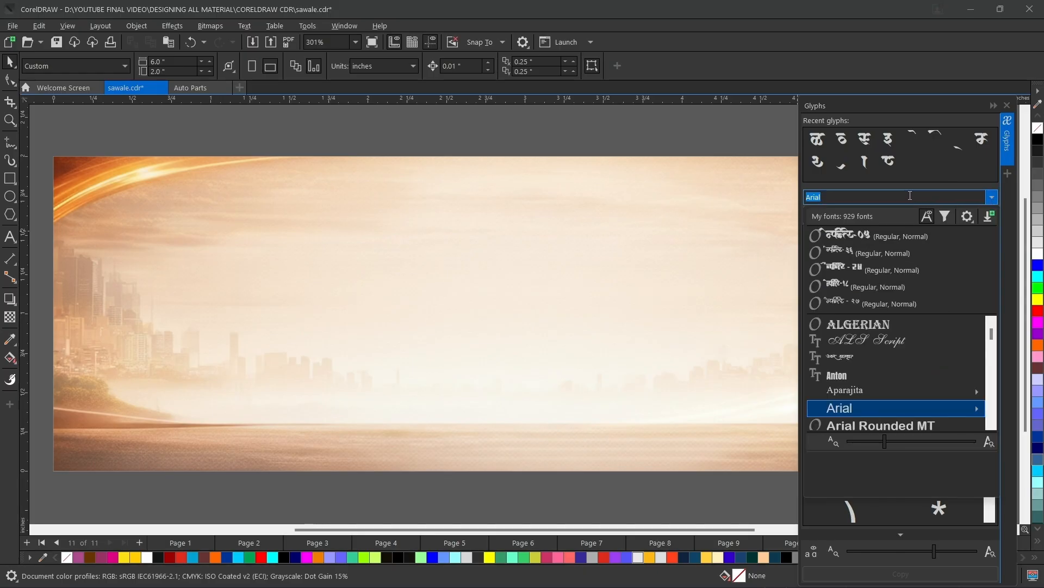
key(BackSpace)
text(in)
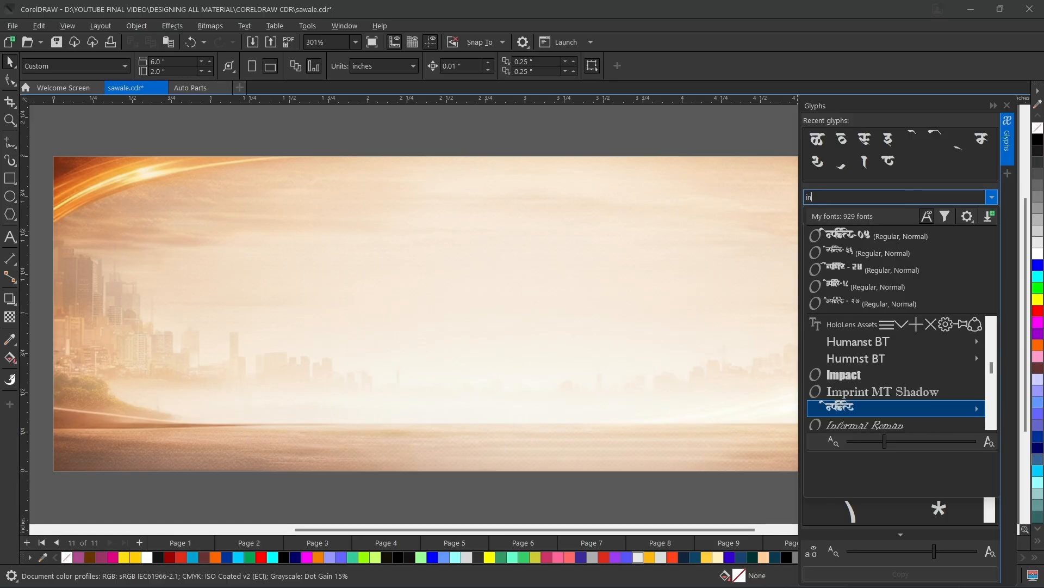
text(finity)
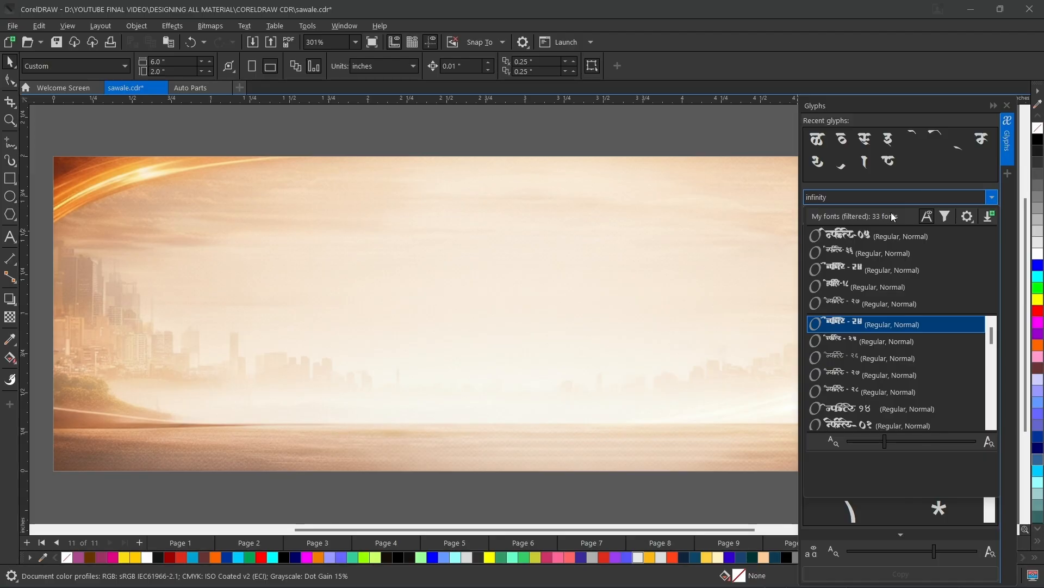
key(Return)
scroll(860, 340, down, 1)
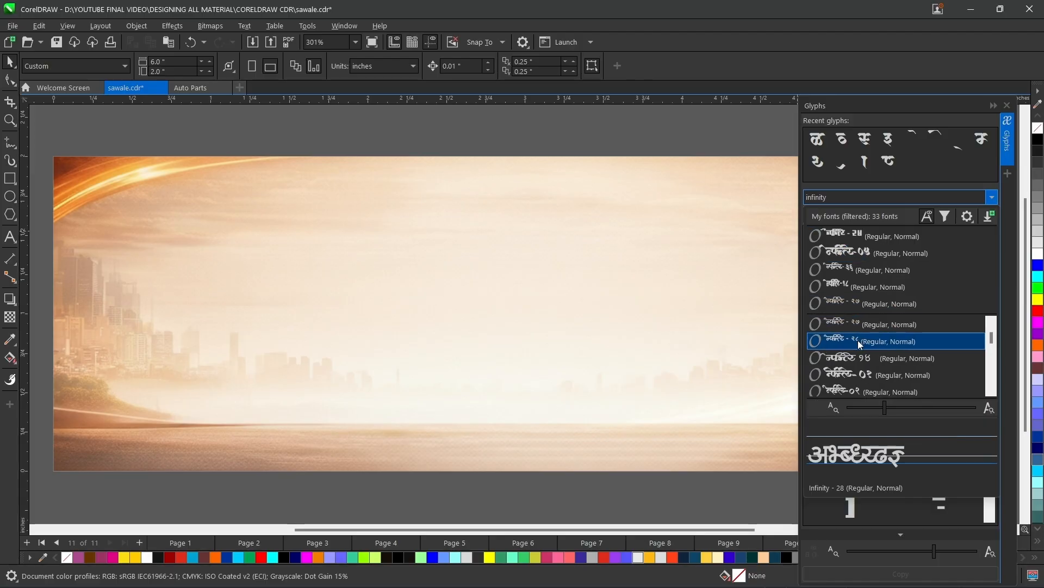
scroll(859, 343, down, 2)
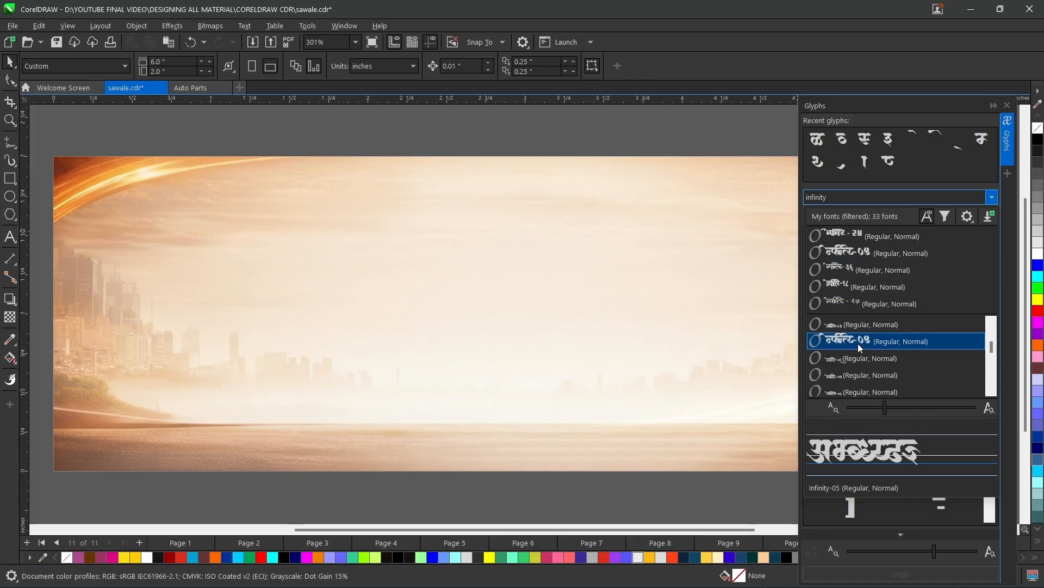
scroll(860, 361, down, 1)
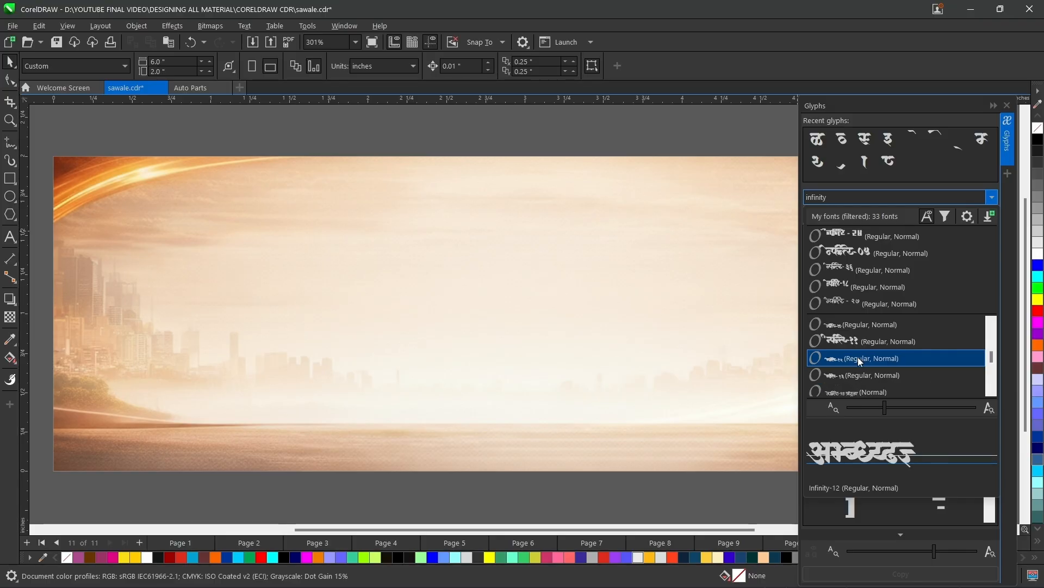
scroll(859, 357, down, 2)
scroll(860, 357, down, 3)
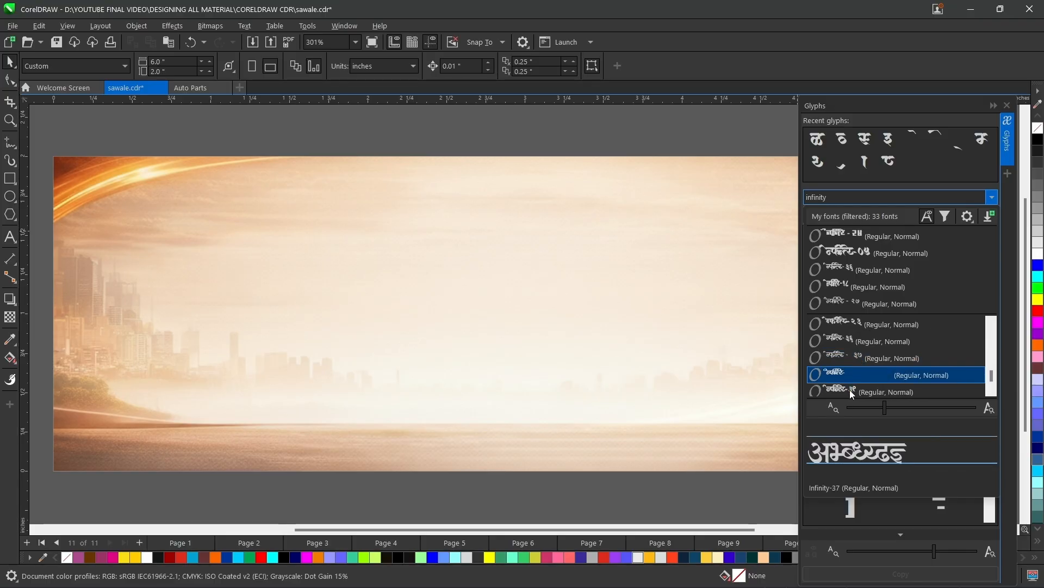
click(850, 389)
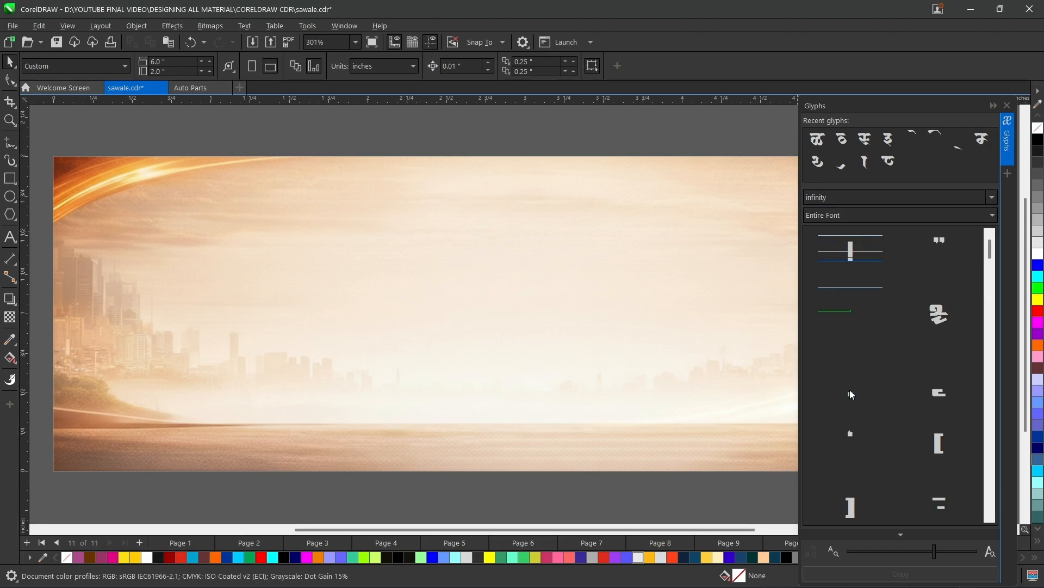
Insert the half-form स glyph from the Infinity-39 list onto the banner and enlarge it to about 48 pt.
scroll(850, 390, down, 10)
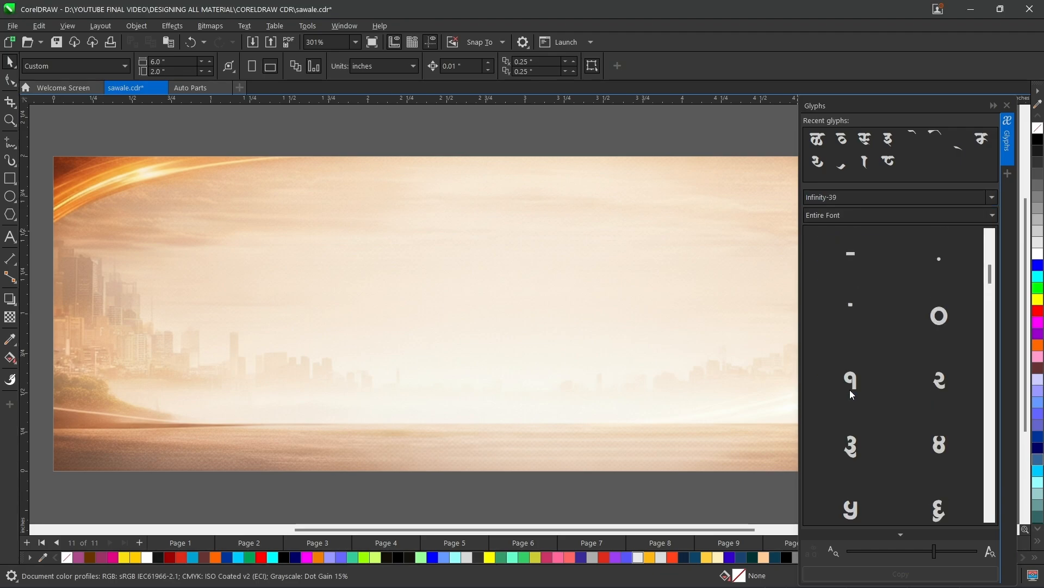
scroll(883, 317, down, 5)
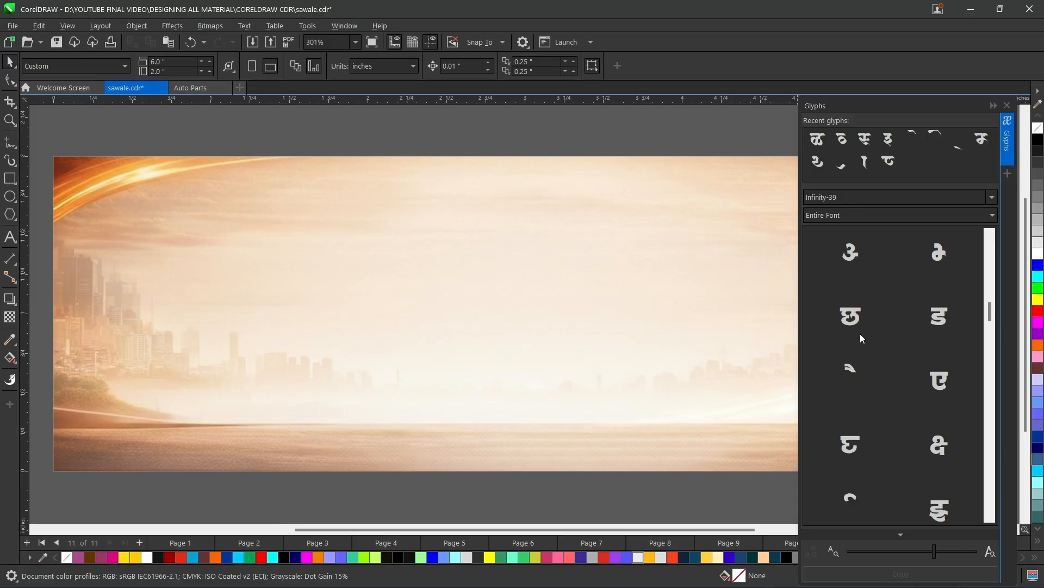
scroll(859, 348, down, 3)
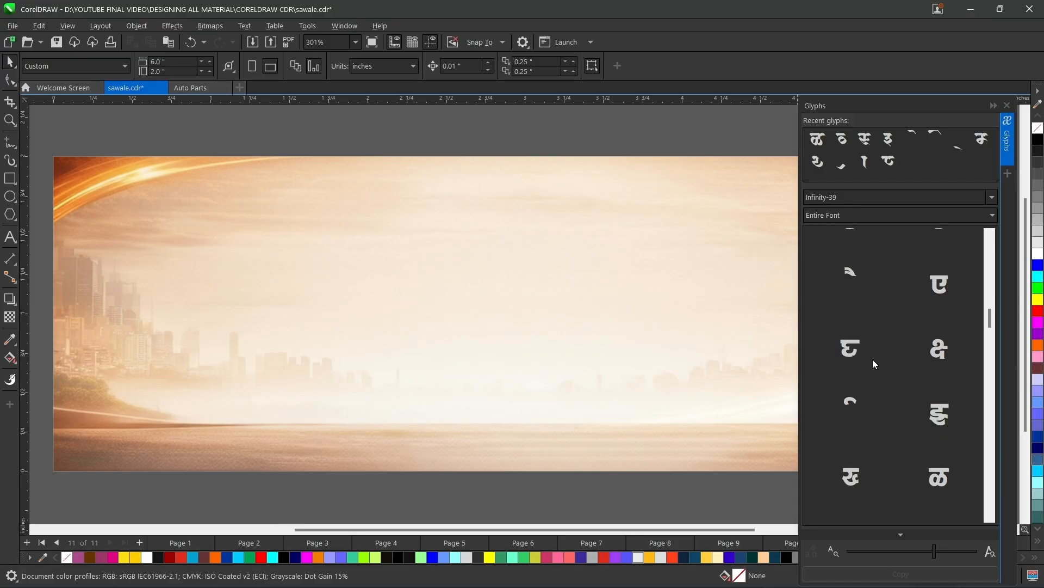
scroll(840, 399, down, 2)
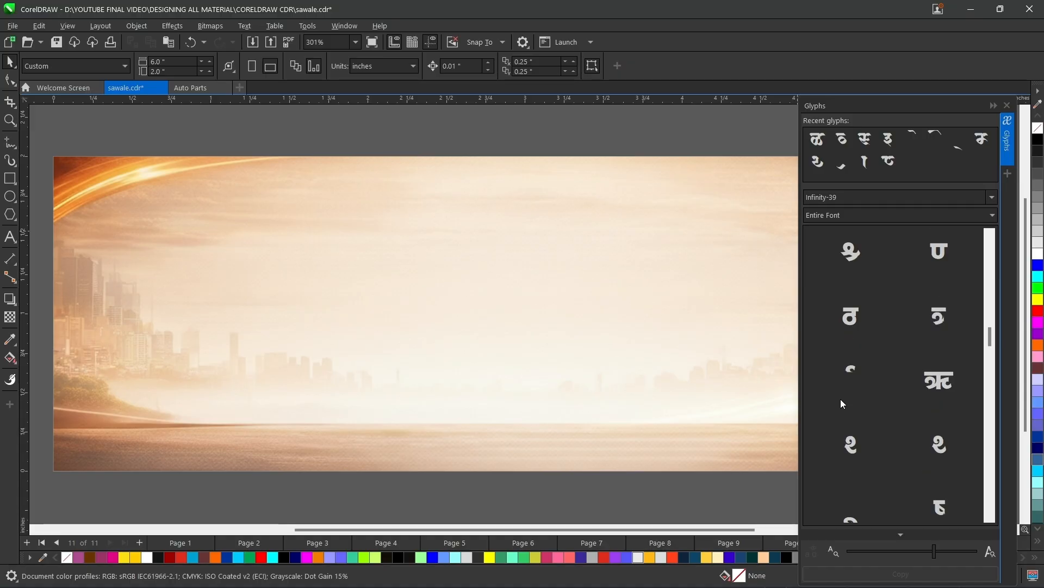
scroll(851, 417, down, 2)
scroll(851, 417, down, 4)
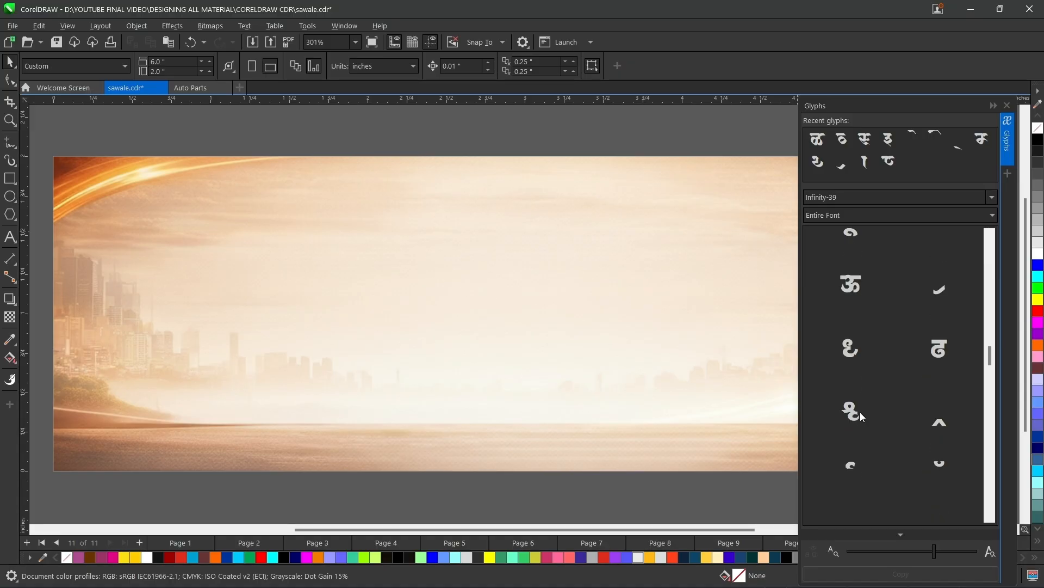
scroll(853, 413, down, 1)
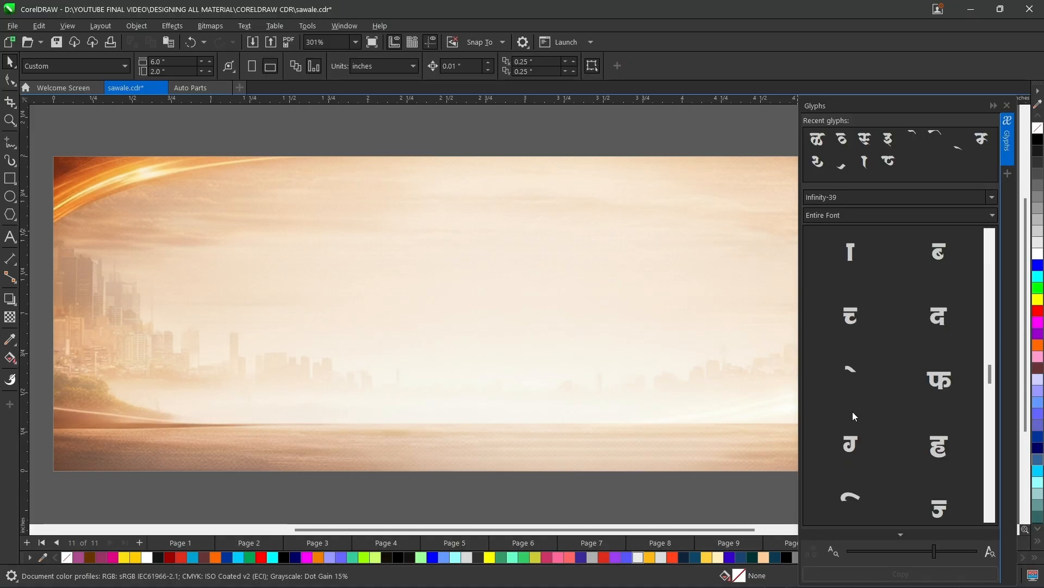
scroll(868, 398, down, 5)
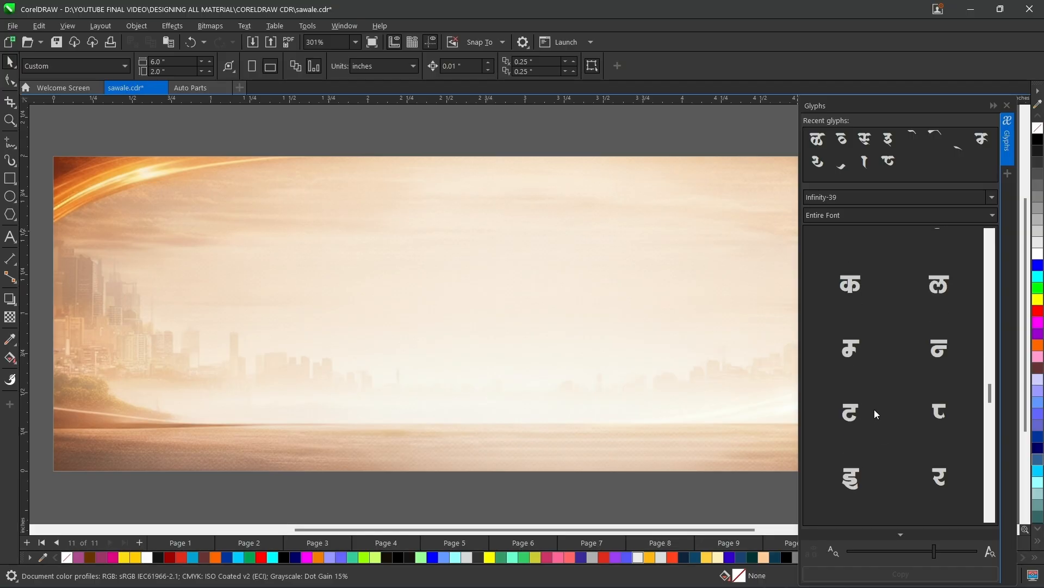
scroll(870, 411, down, 2)
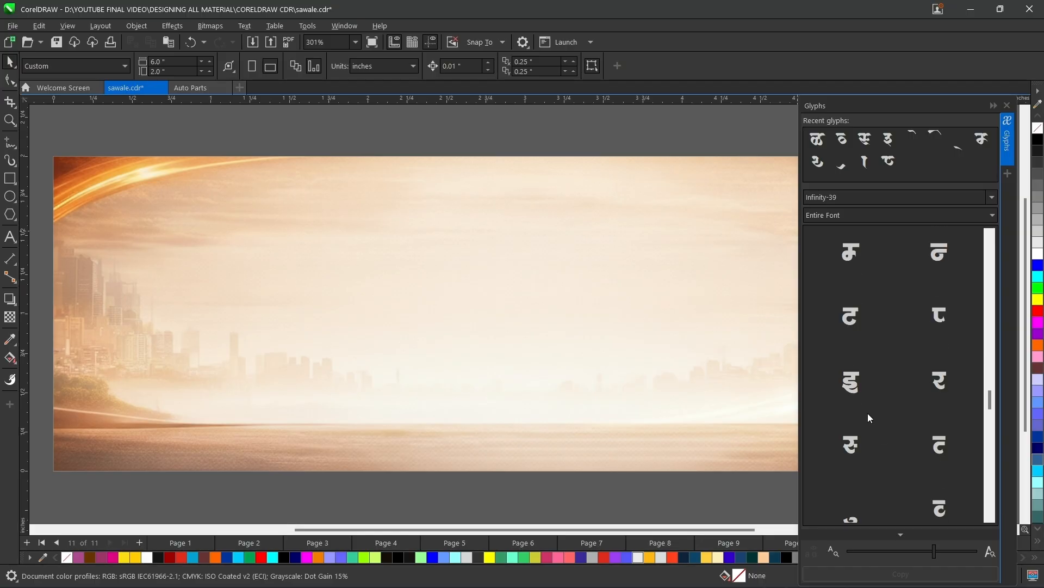
double_click(854, 440)
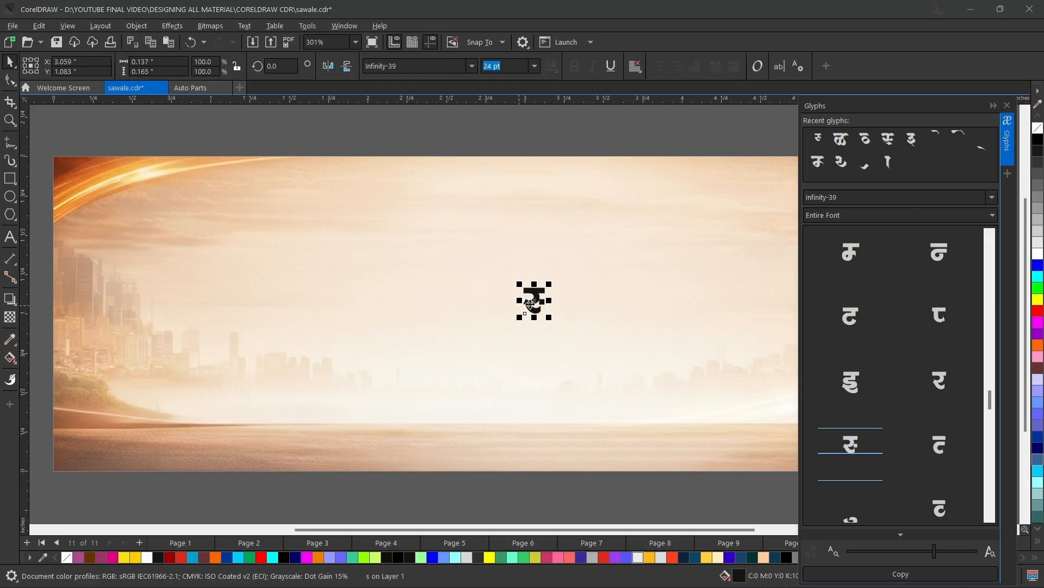
drag(552, 319, 578, 344)
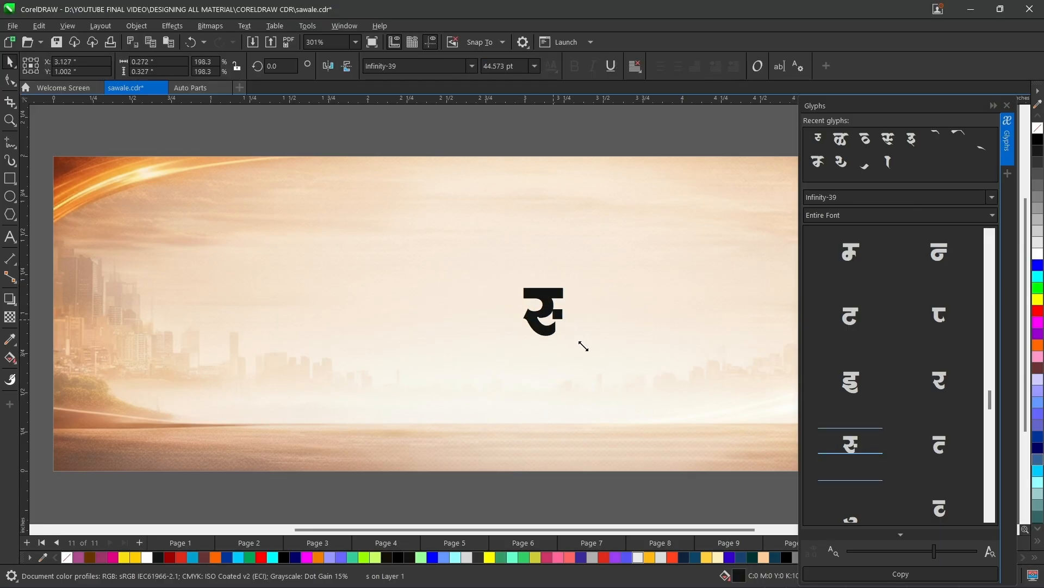
Close the glyph list and delete the trial glyph from the banner.
double_click(556, 314)
key(Escape)
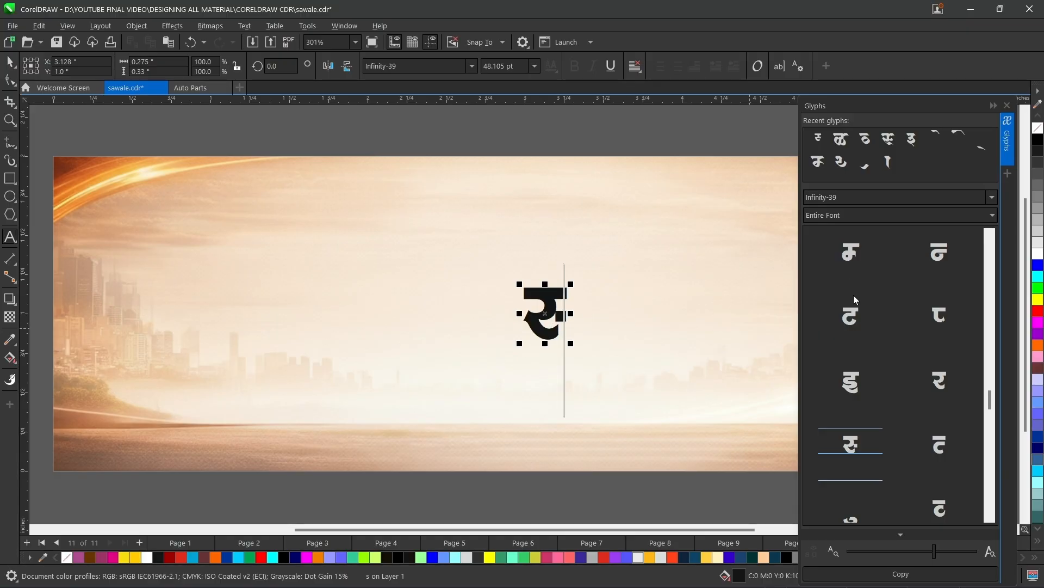
click(1007, 105)
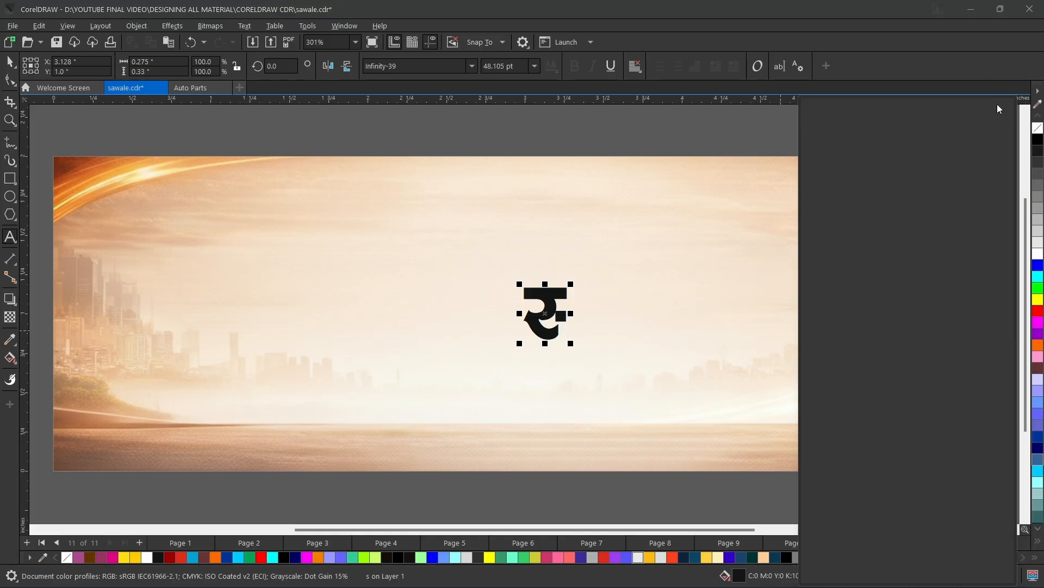
click(2, 56)
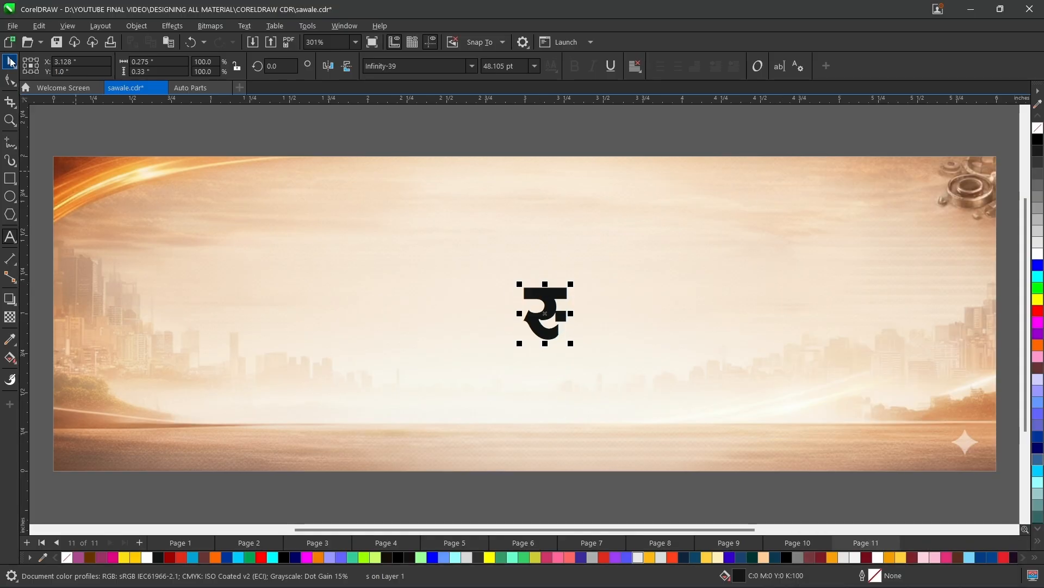
key(Delete)
Copy the Marathi shop title from the finished banner on page 10 and paste it onto page 11.
key(Page_Up)
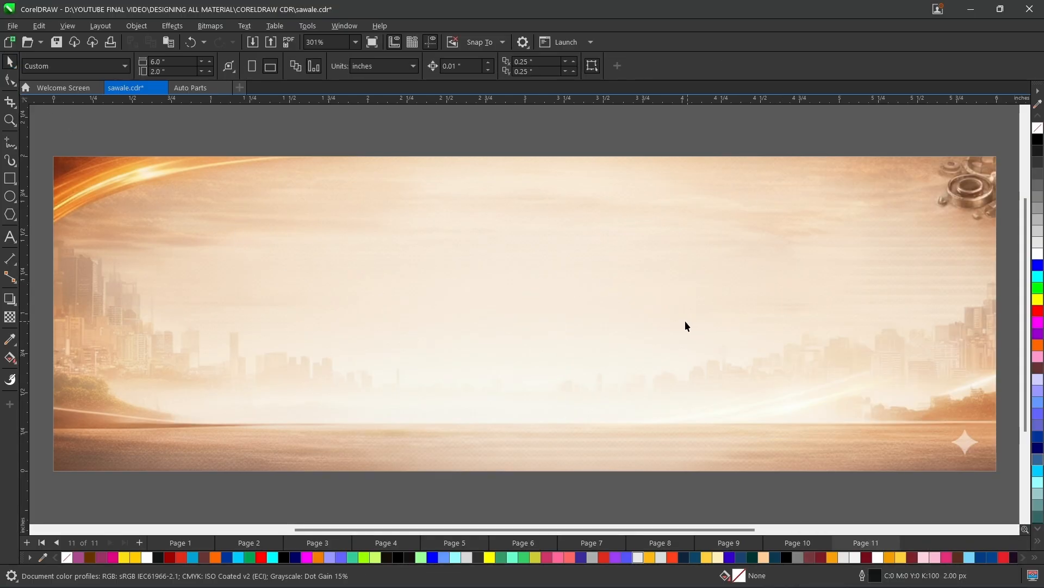
click(605, 248)
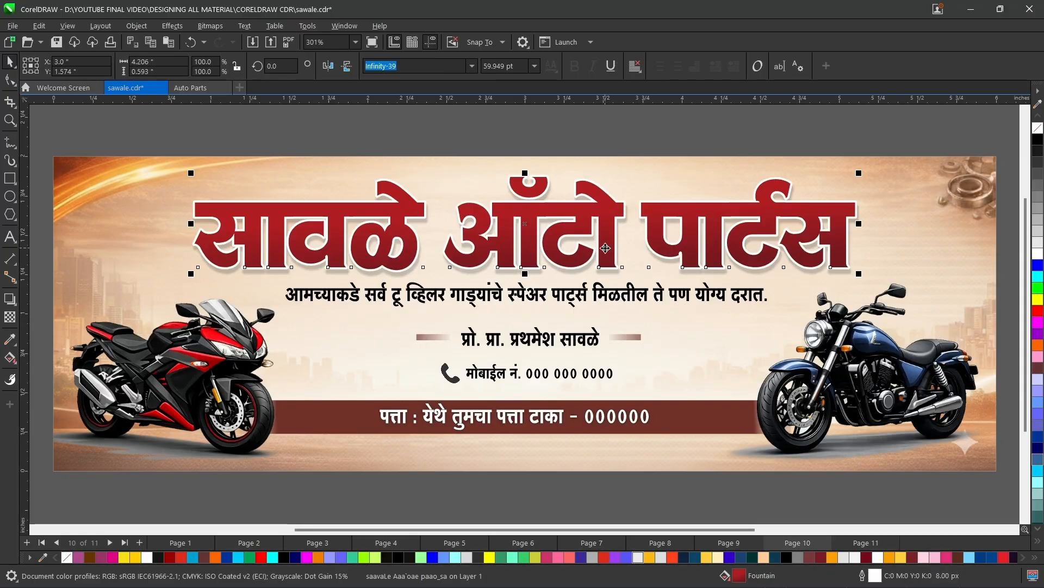
key(Page_Down)
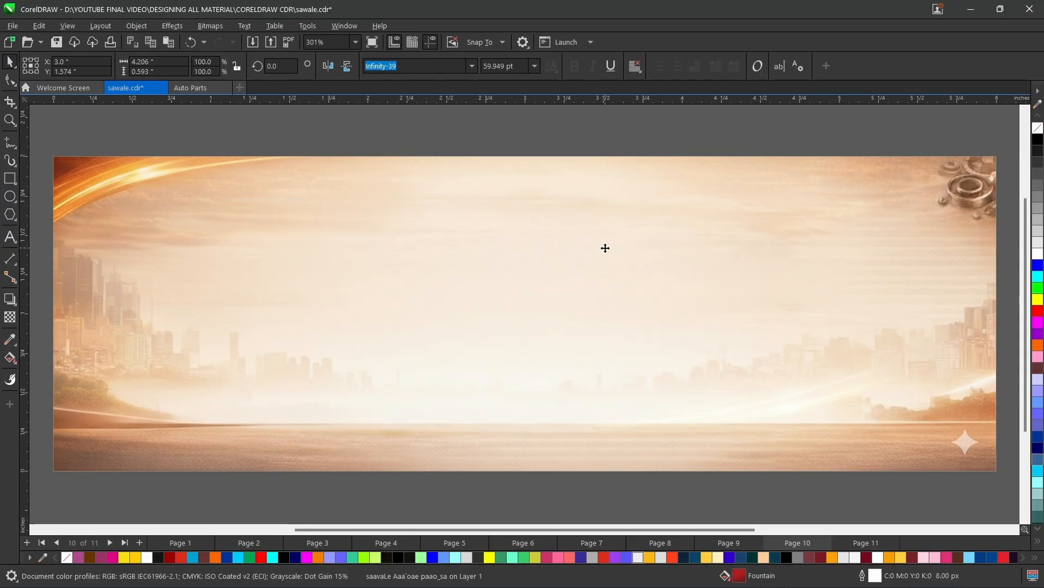
key(ctrl+v)
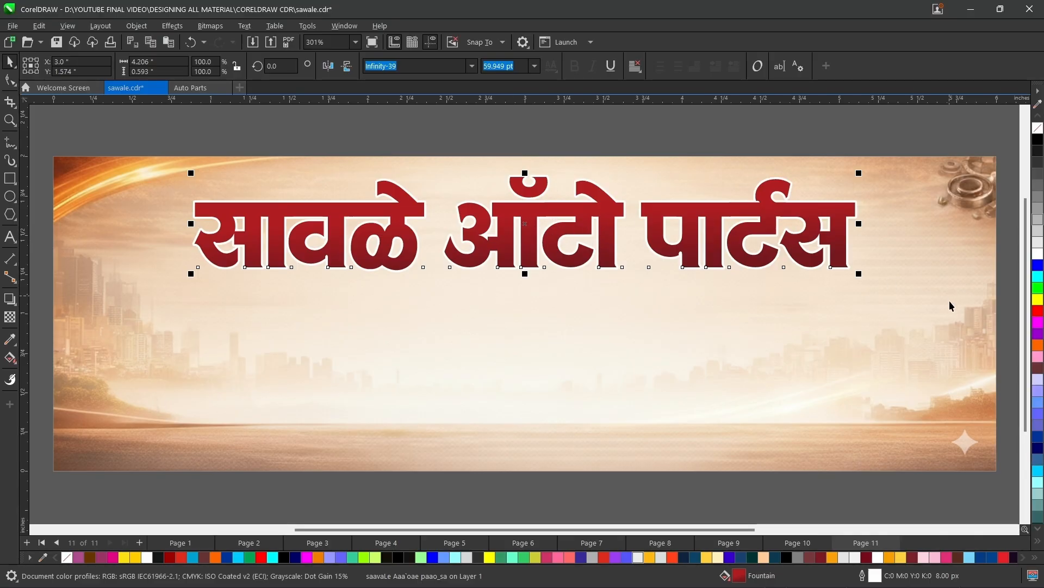
Set the pasted title's outline width to None and give the text a plain black fill.
click(1038, 266)
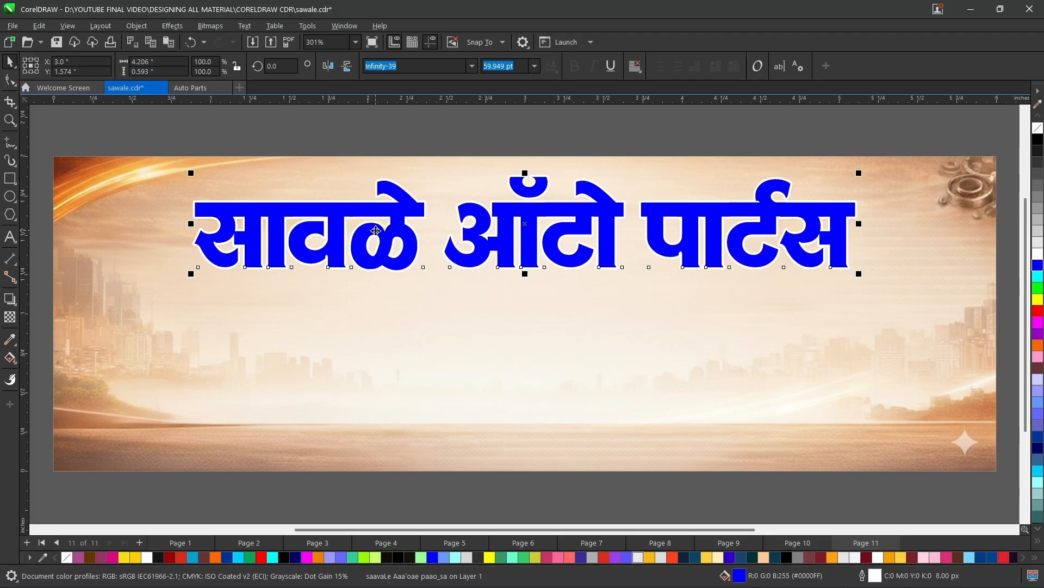
key(F12)
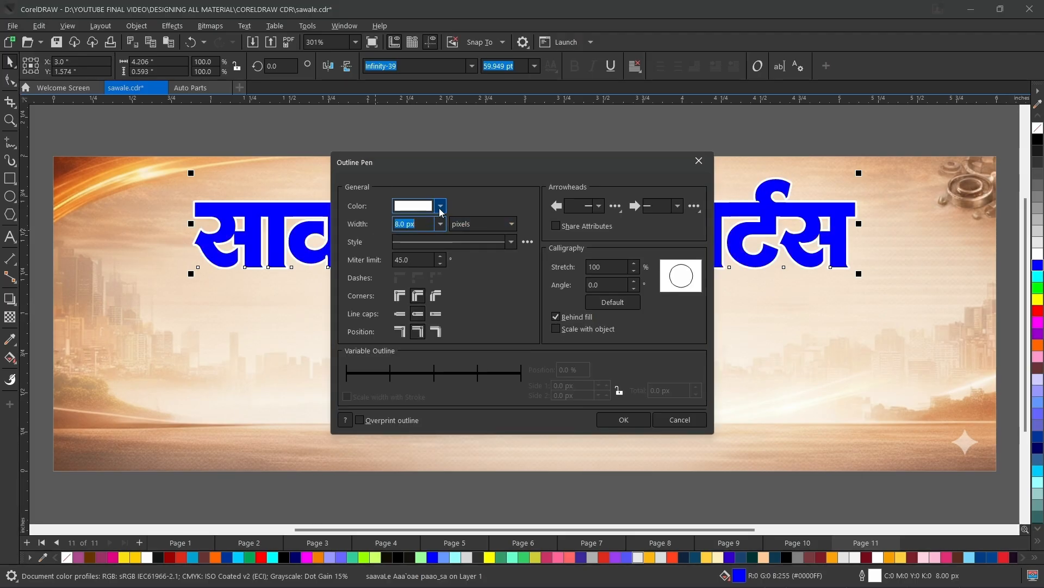
click(440, 224)
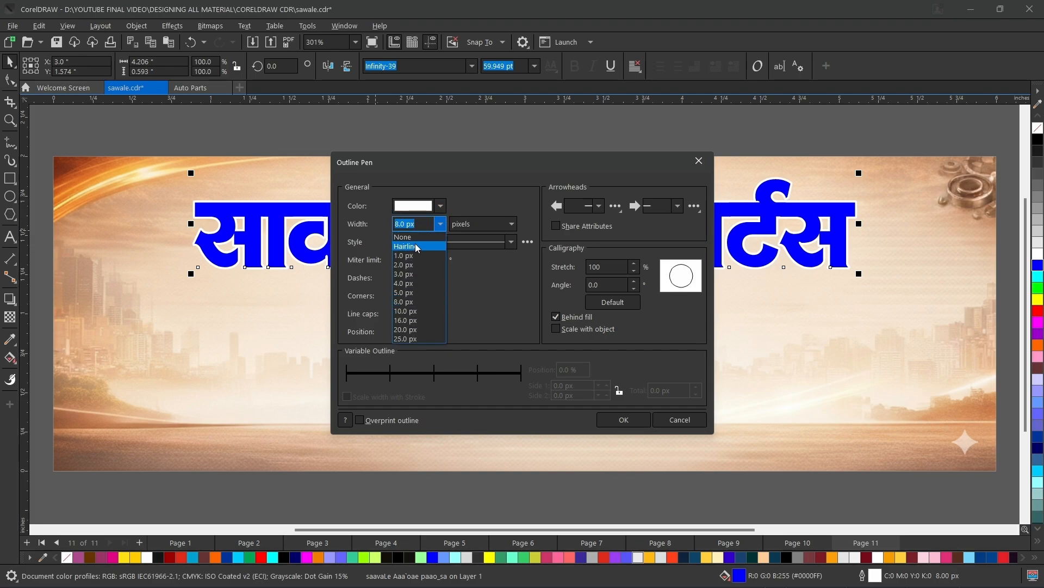
click(414, 235)
click(618, 420)
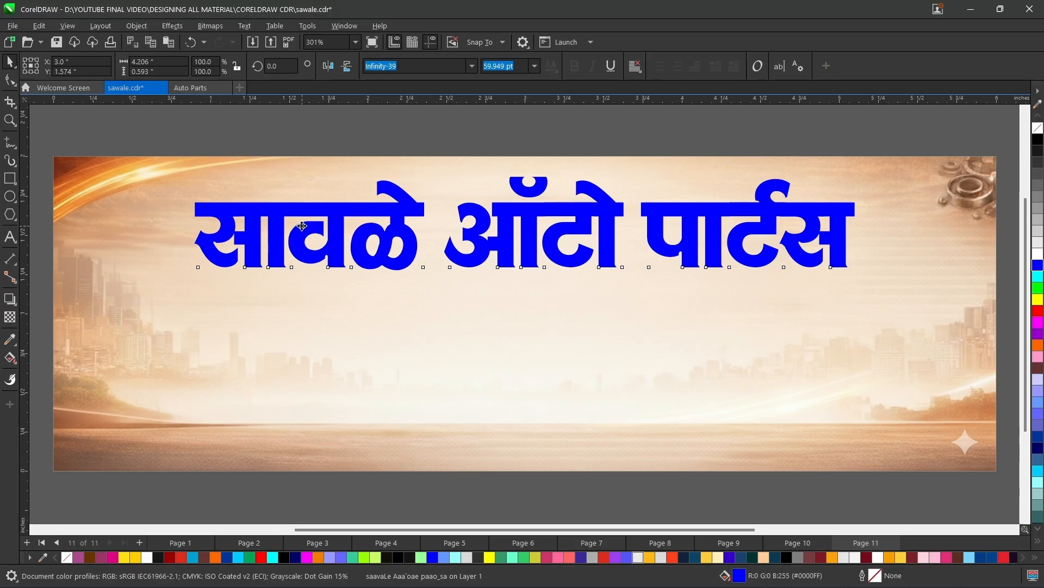
click(1038, 140)
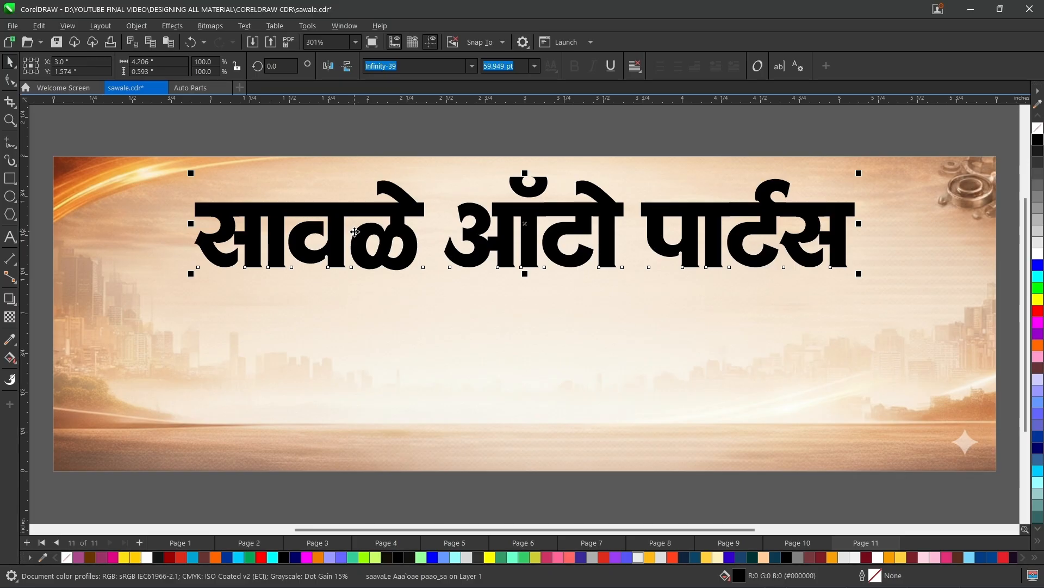
Import the "Auto Parts design" image about 4.4 inches wide and place it below the title as a reference.
scroll(355, 232, down, 1)
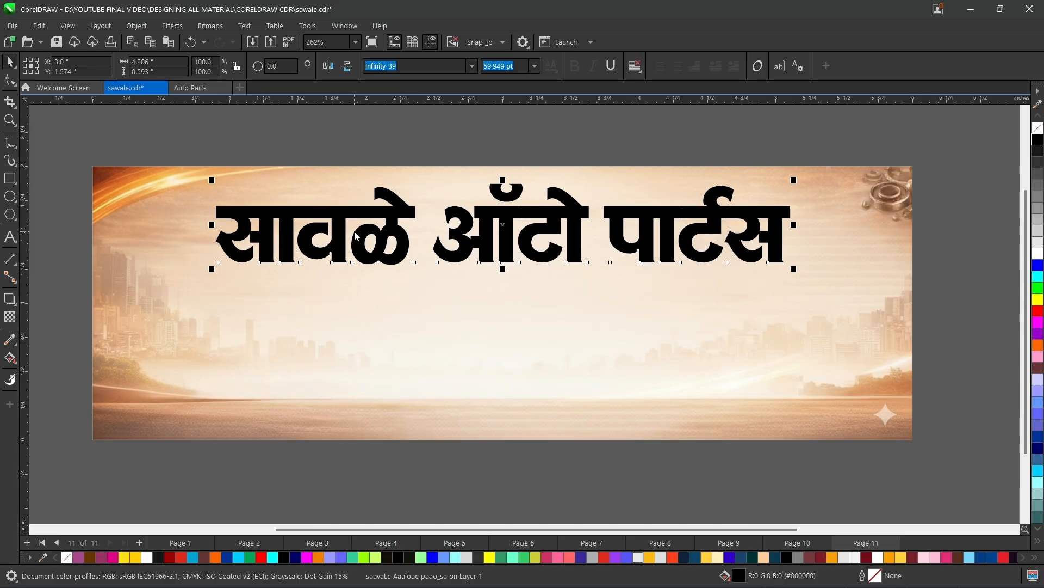
key(ctrl+i)
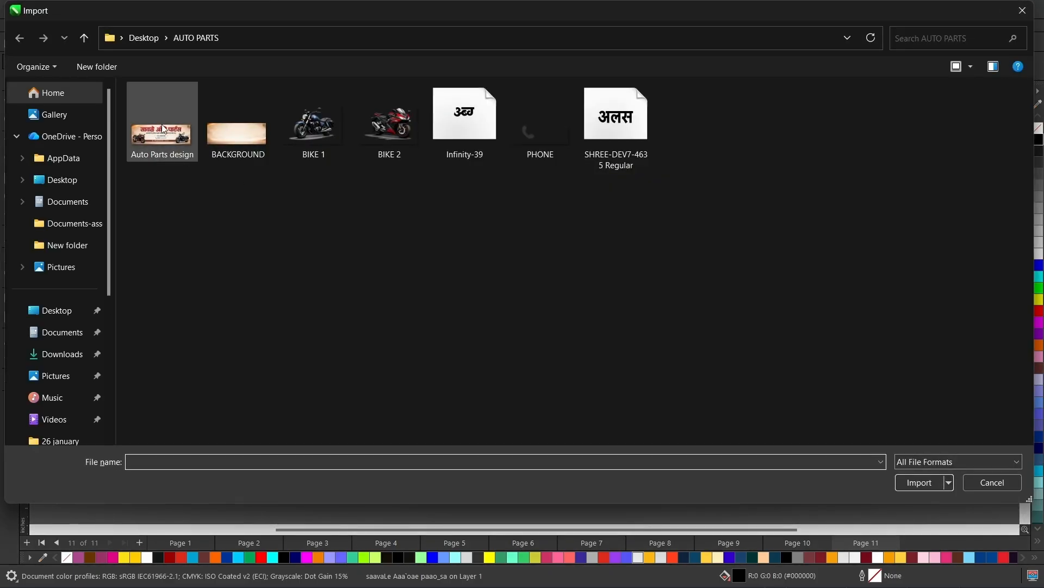
double_click(163, 129)
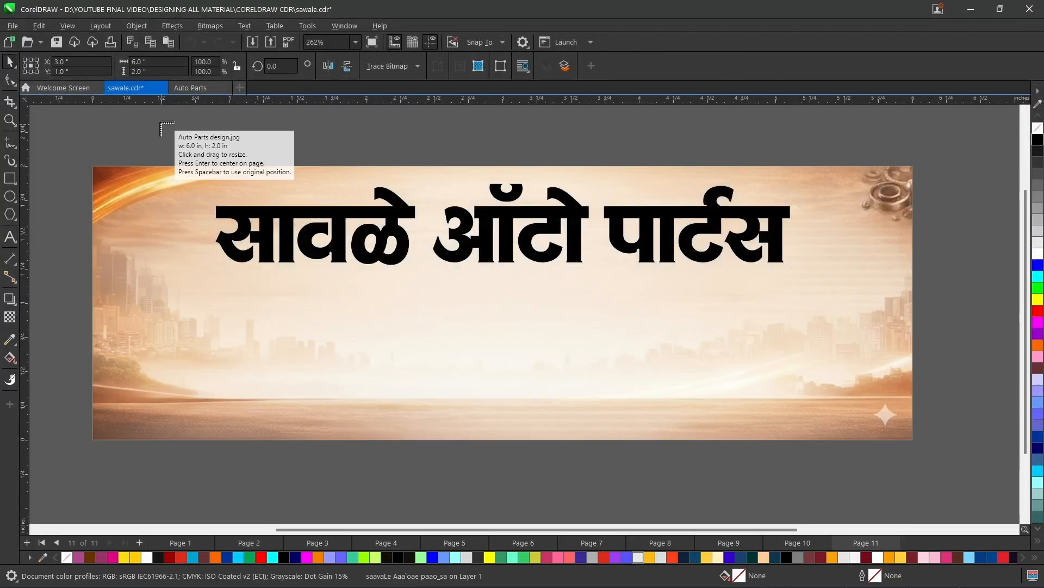
drag(156, 116, 674, 418)
drag(400, 193, 453, 438)
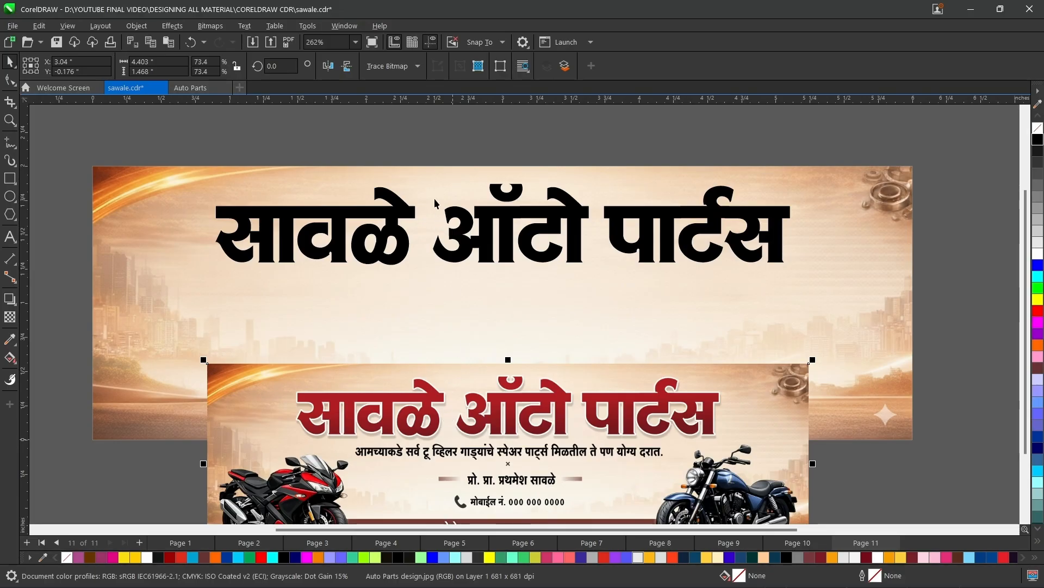
Select the black title and sample the red of the reference image's title lettering into the color palette.
click(379, 219)
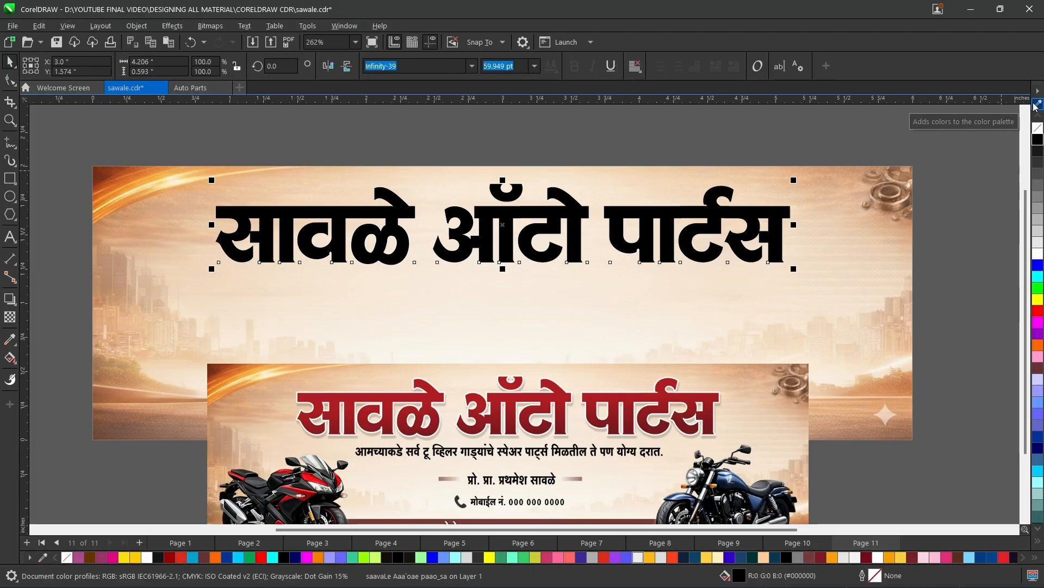
click(1037, 104)
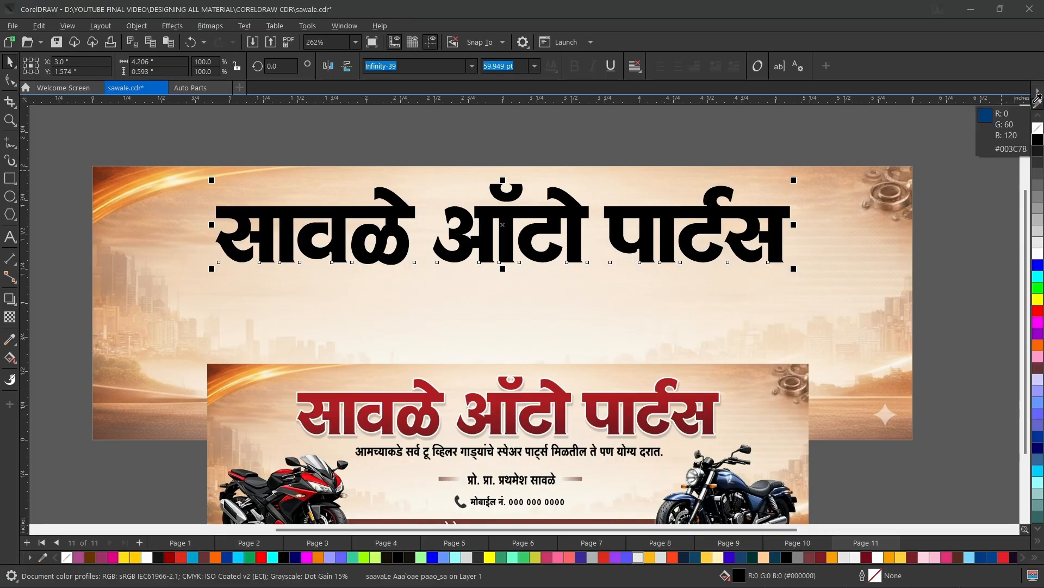
click(626, 395)
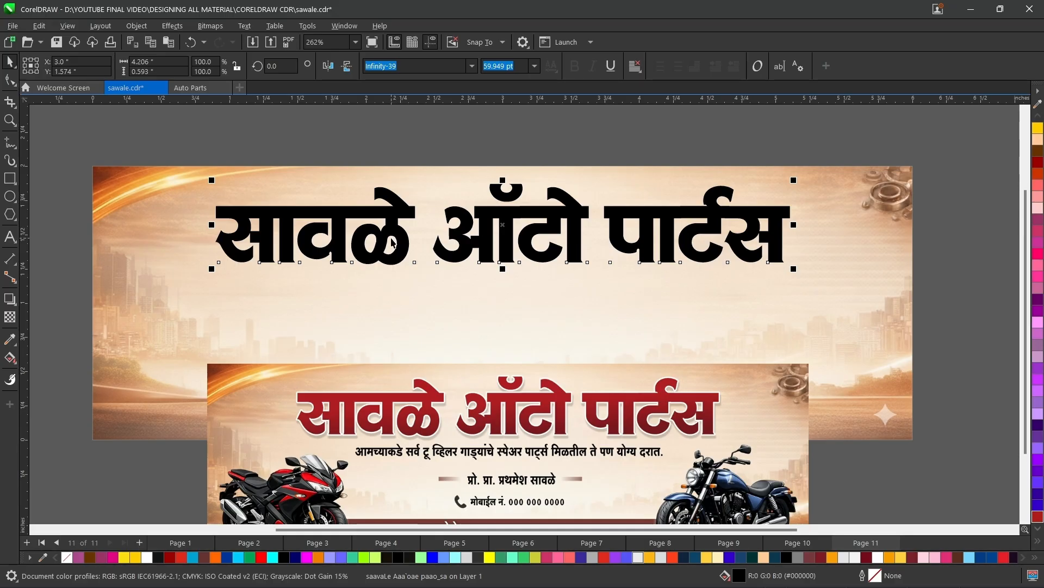
Apply a vertical fountain fill to the black title and set its upper color node to the sampled red.
click(9, 357)
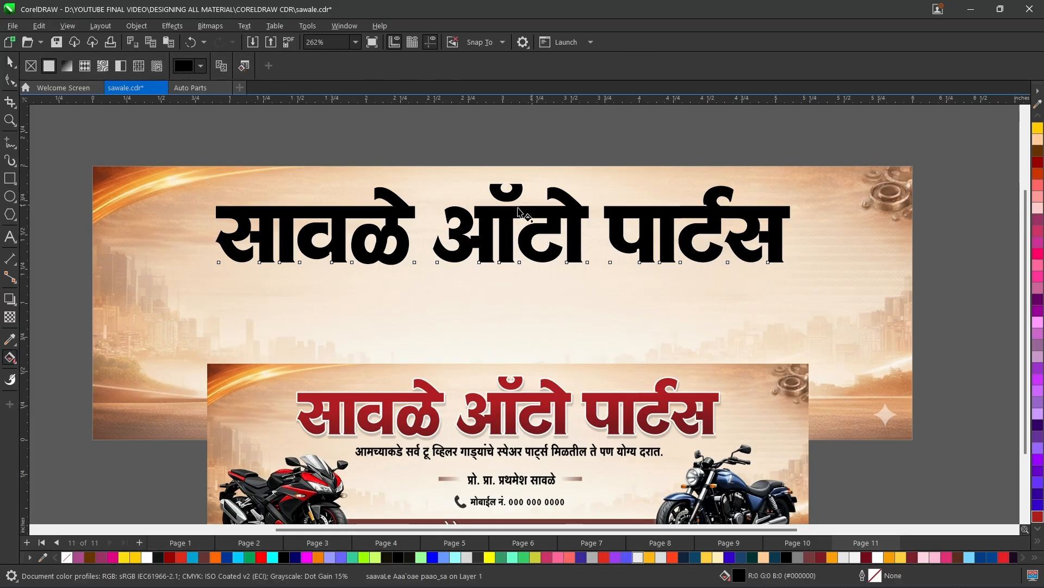
drag(515, 191, 518, 299)
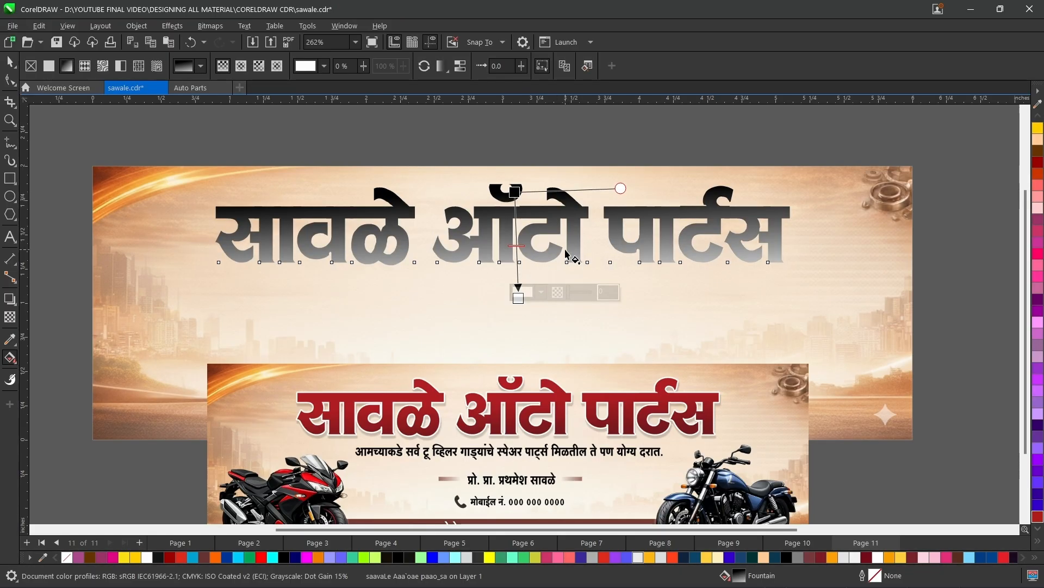
click(515, 193)
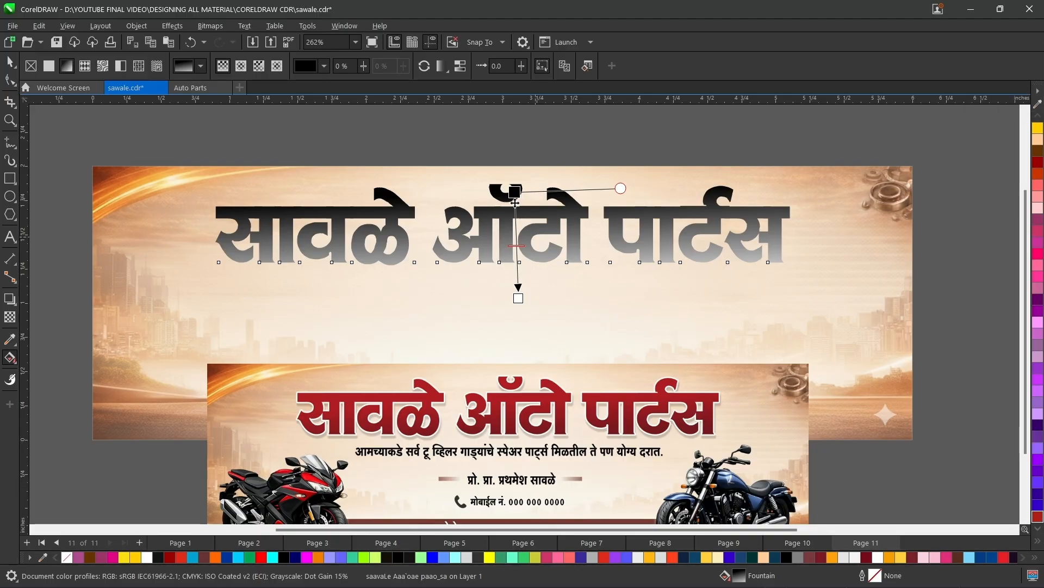
mouse_move(516, 197)
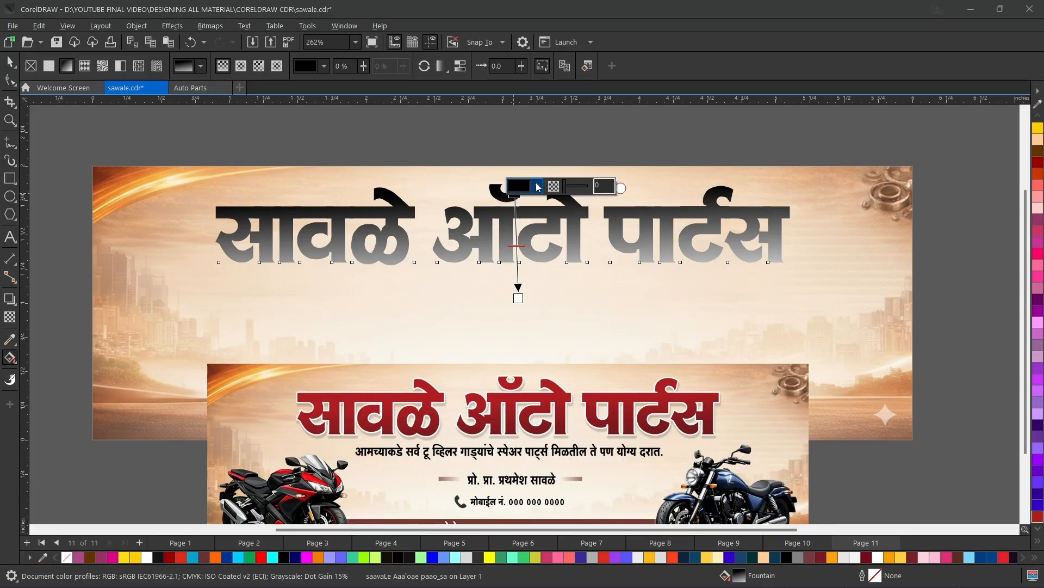
click(537, 187)
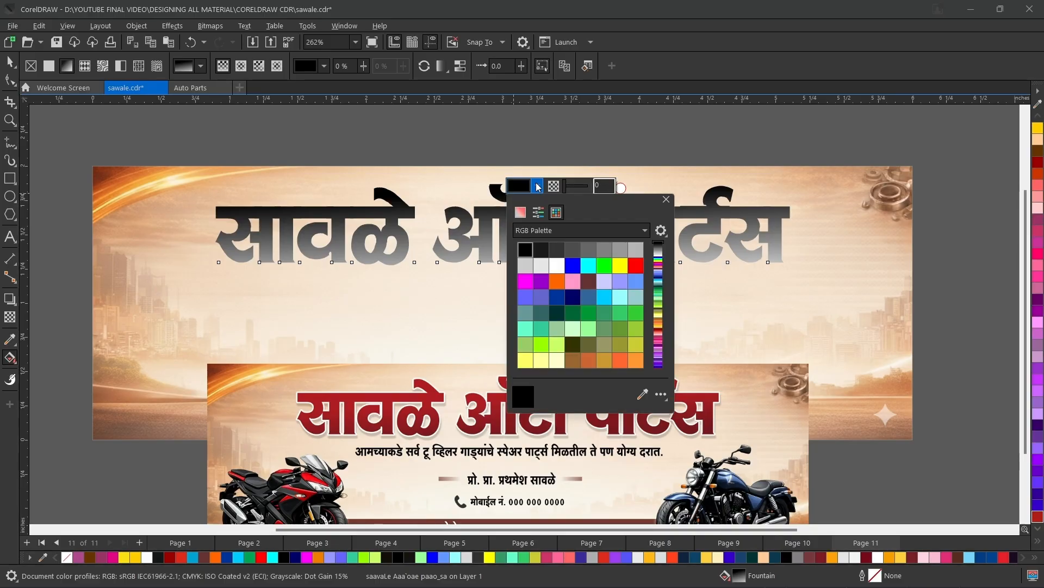
click(642, 396)
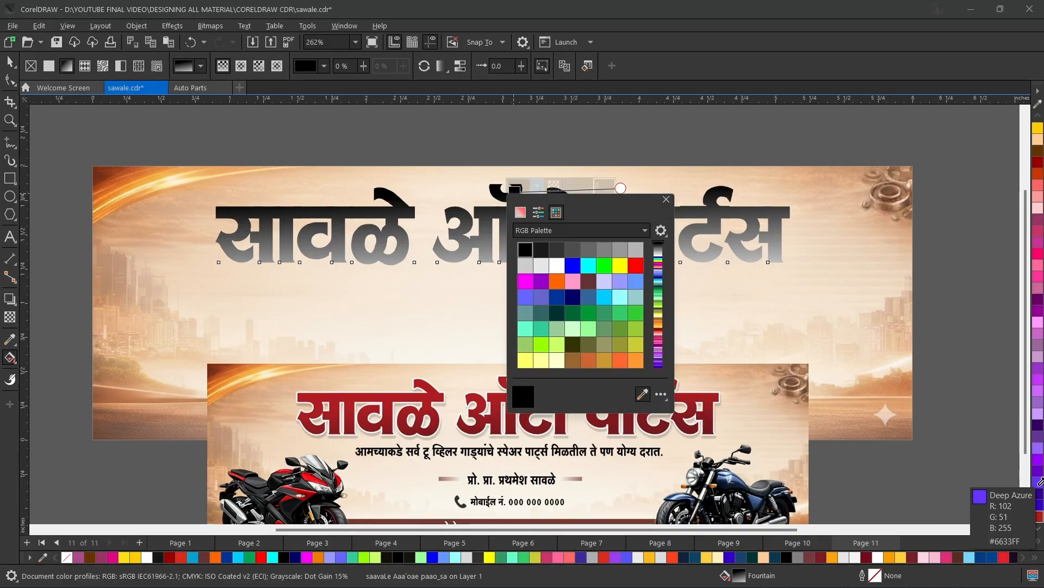
click(1038, 516)
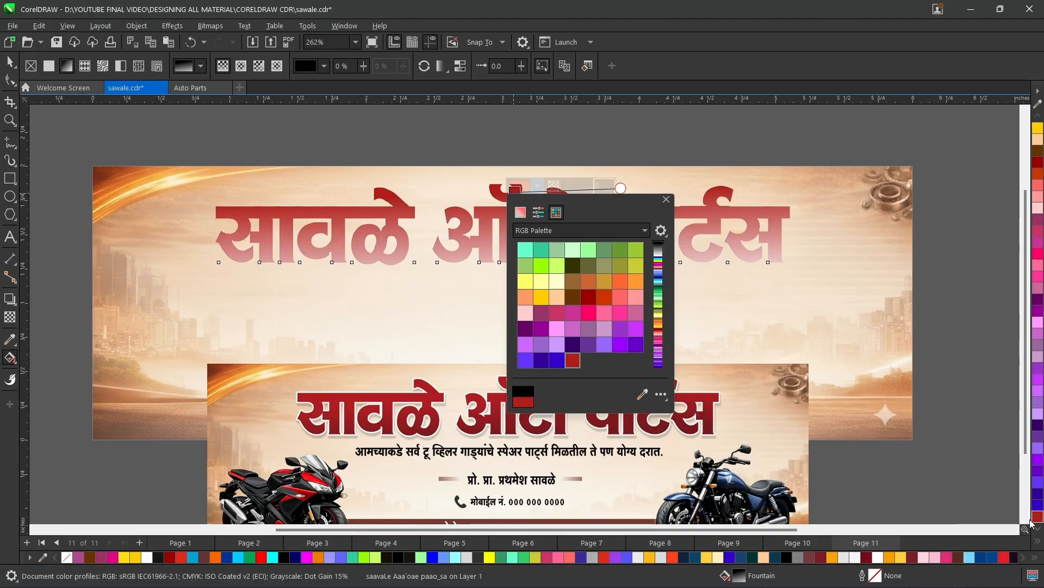
Set the title gradient's lower color node to dark red #7B181D sampled from the reference title, and shorten the gradient into a straight vertical.
click(667, 199)
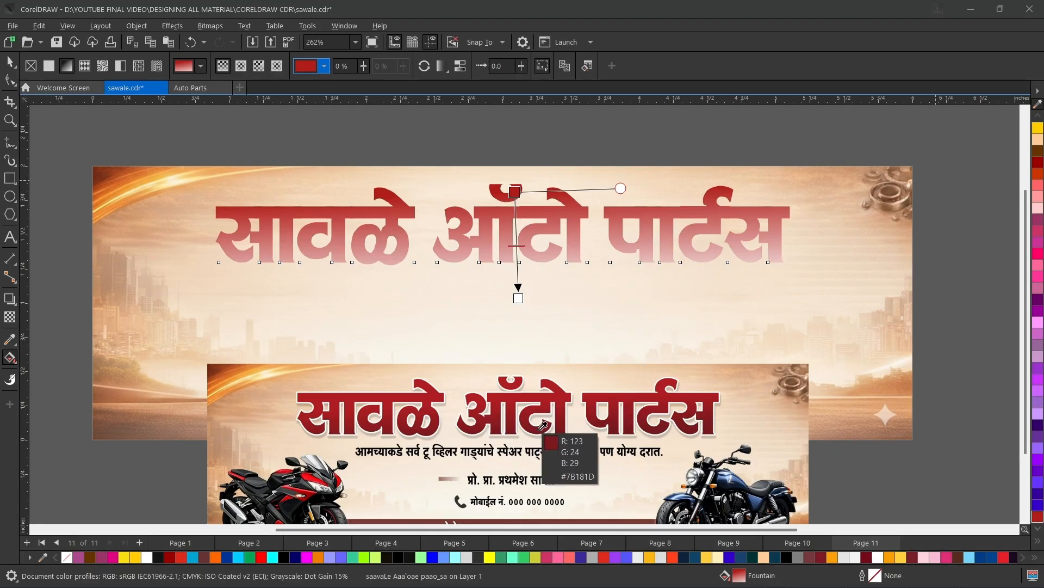
click(543, 425)
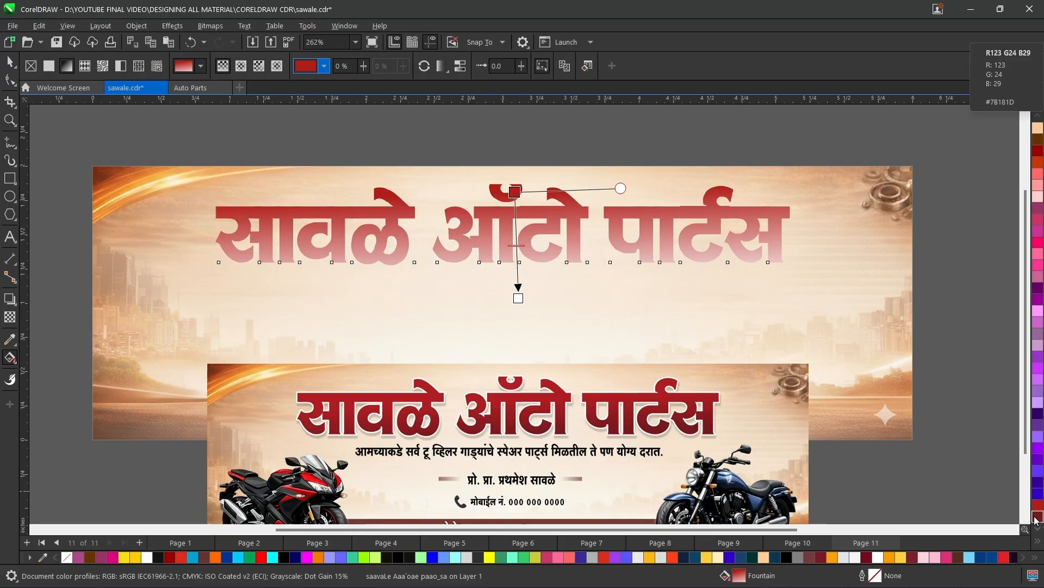
drag(843, 465, 519, 298)
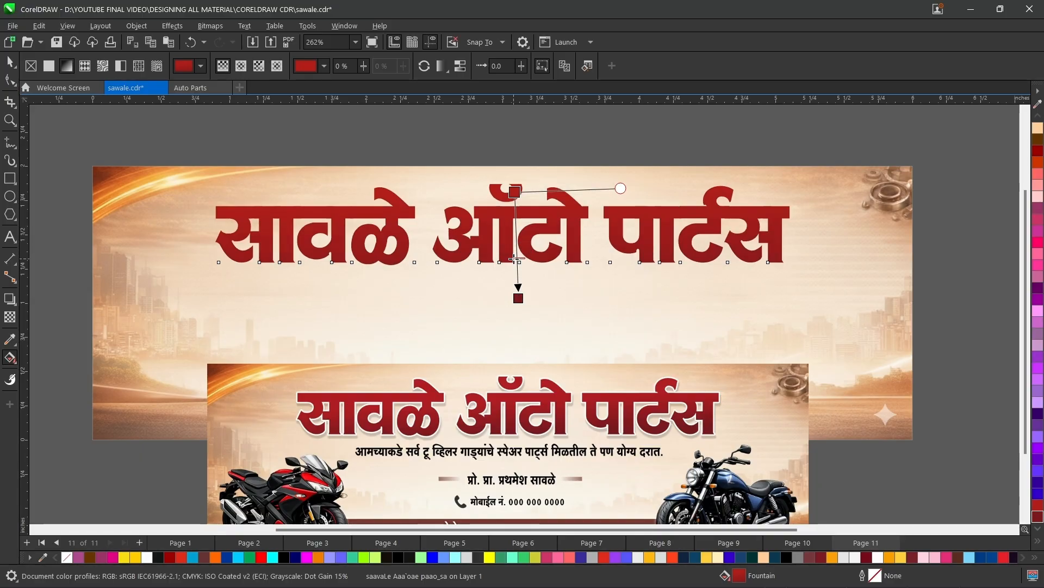
mouse_move(519, 298)
mouse_down()
mouse_move(508, 221)
mouse_move(516, 283)
mouse_up()
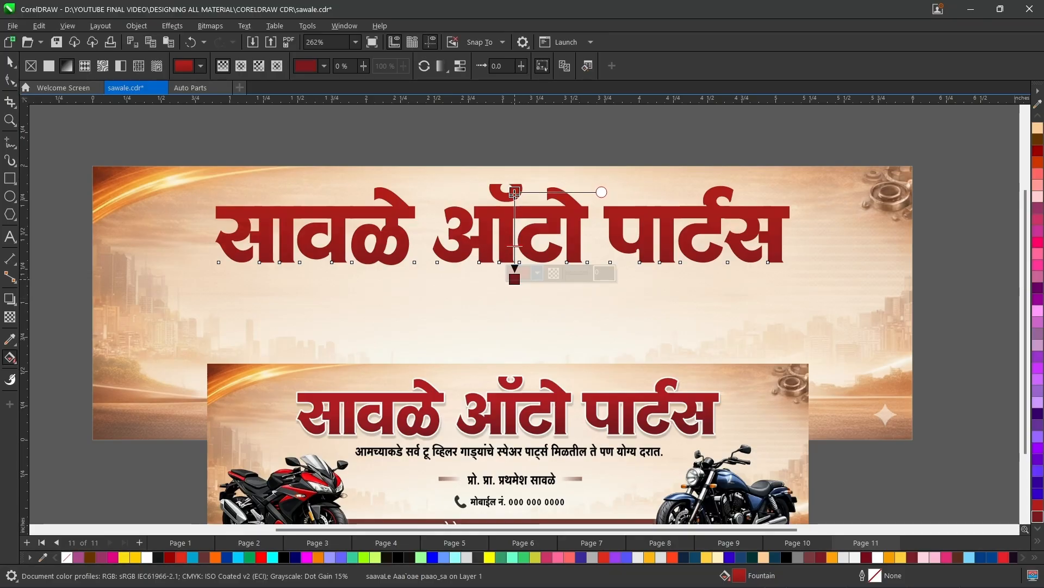
Give the gradient title a white outline with a width of 10.0 px.
click(9, 62)
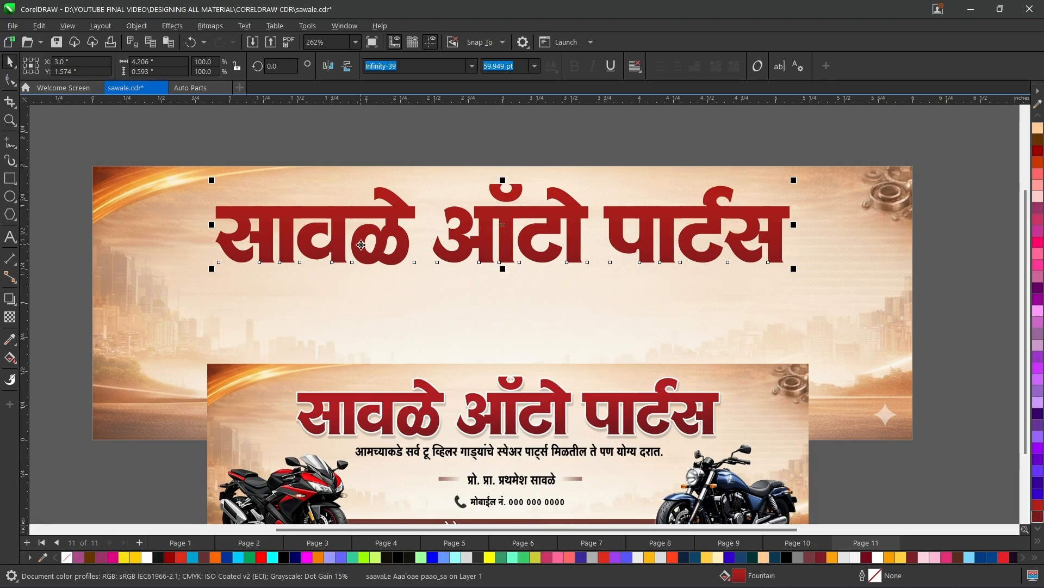
key(F12)
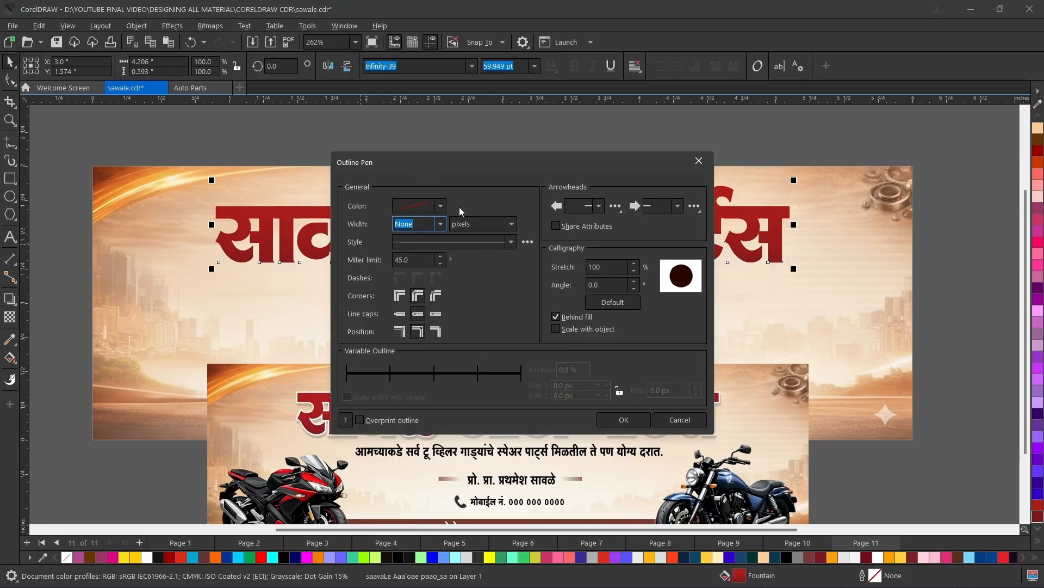
click(441, 206)
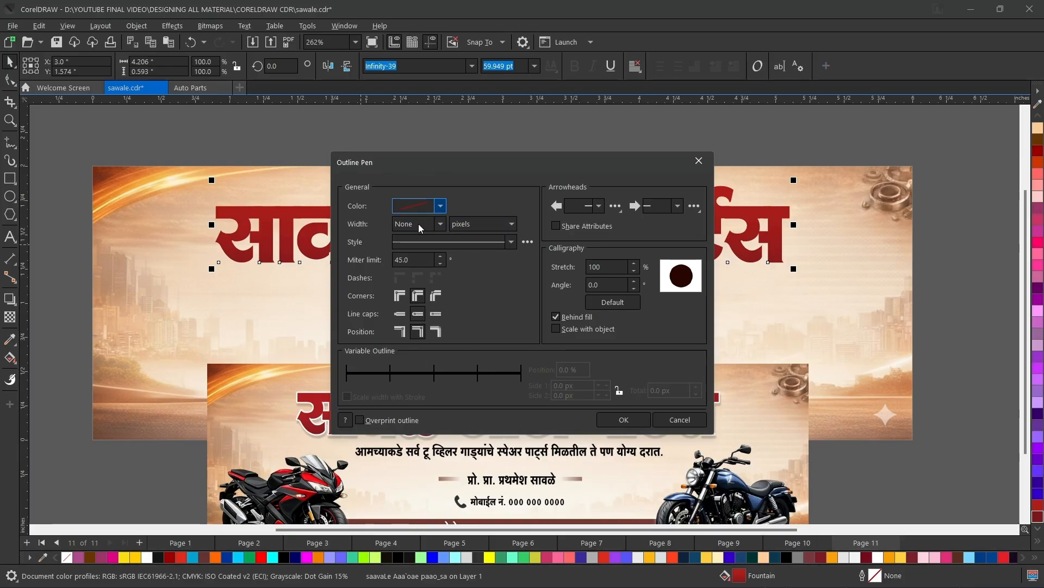
drag(404, 266, 375, 247)
click(472, 175)
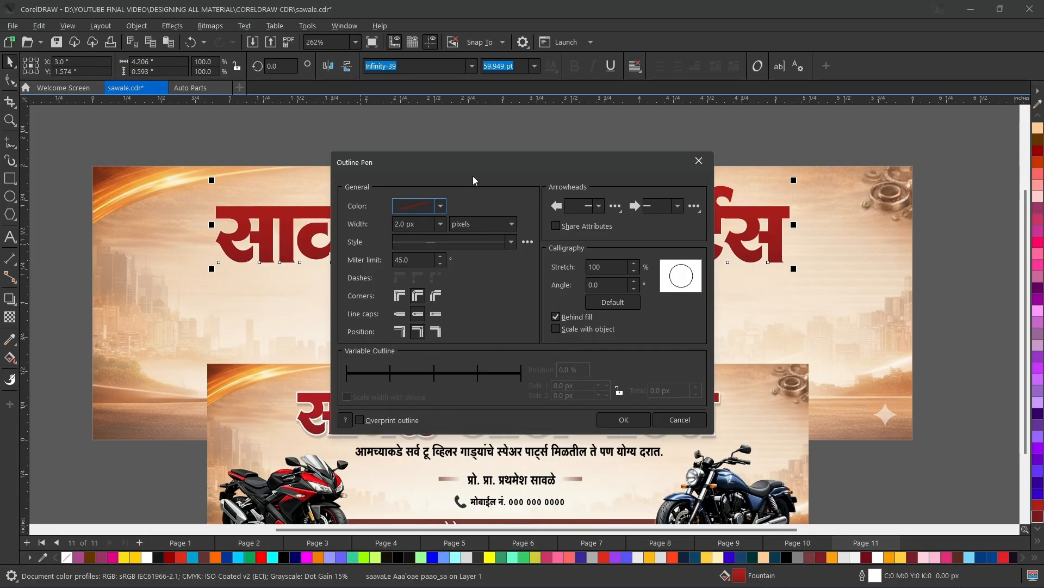
click(399, 224)
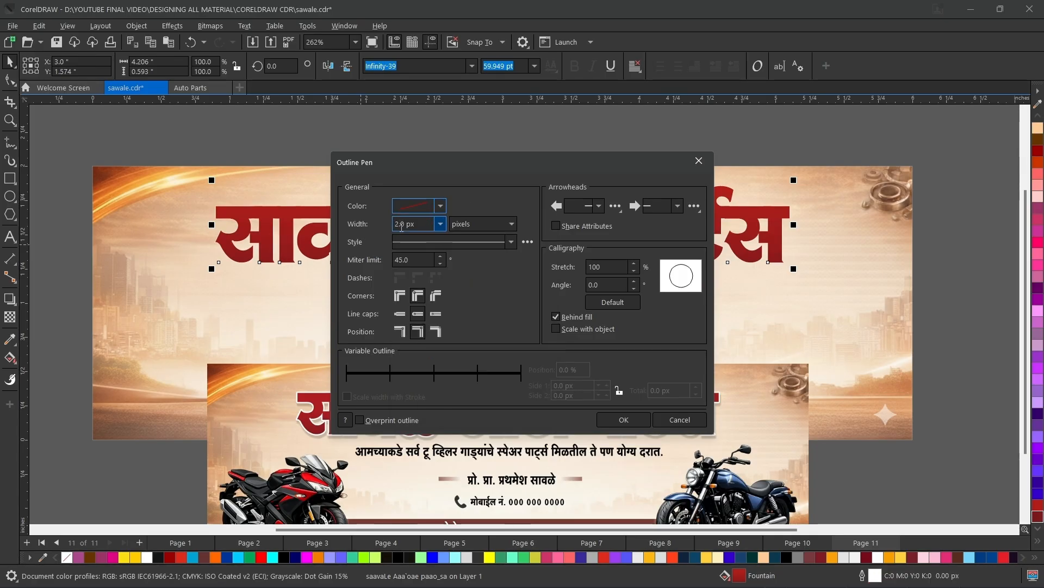
click(441, 224)
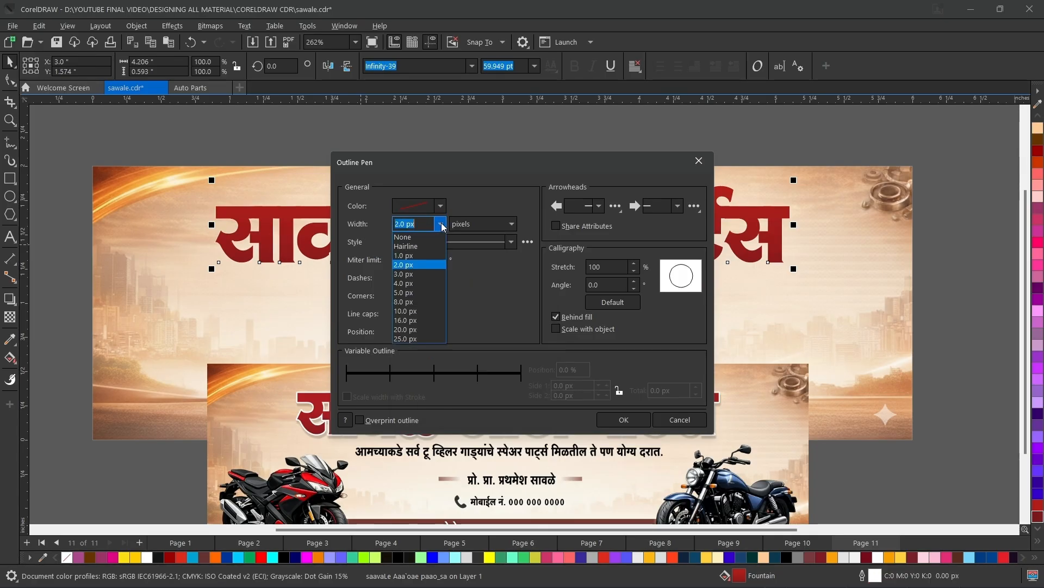
click(399, 314)
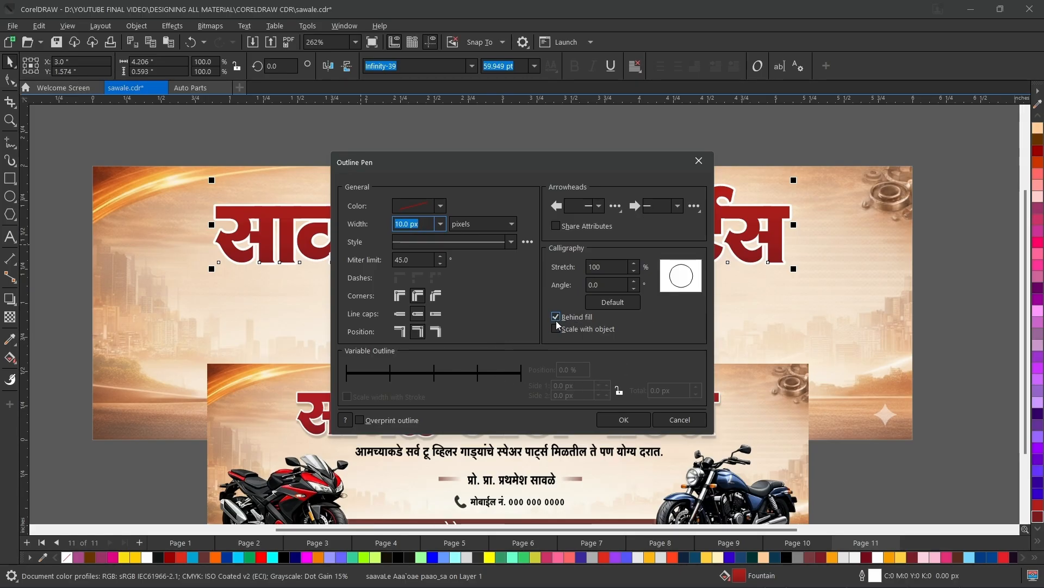
Compare the title outline with Behind fill off and on, keep it enabled, and apply the outline settings.
drag(532, 158, 854, 121)
click(877, 279)
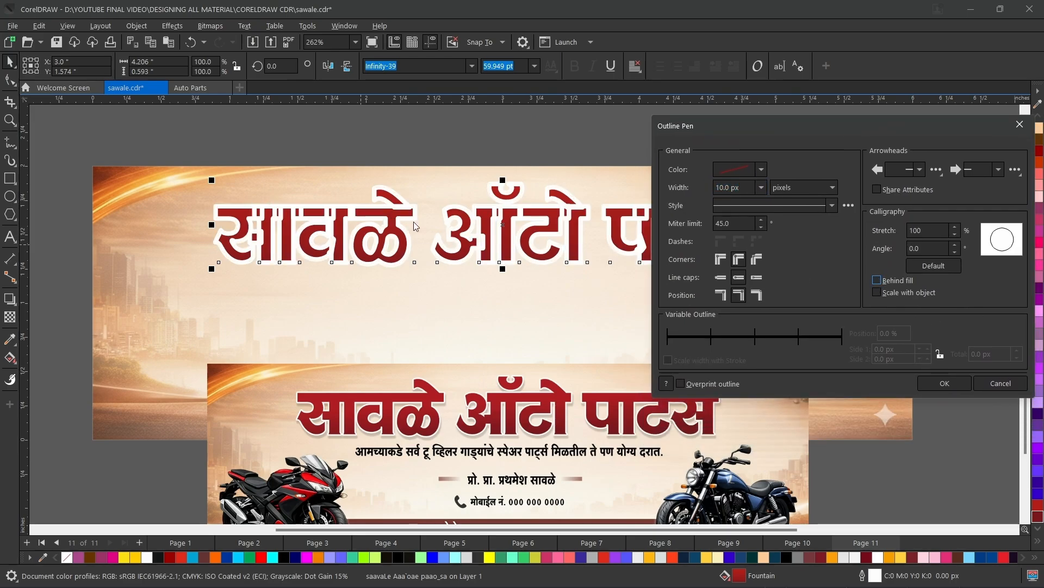
click(877, 280)
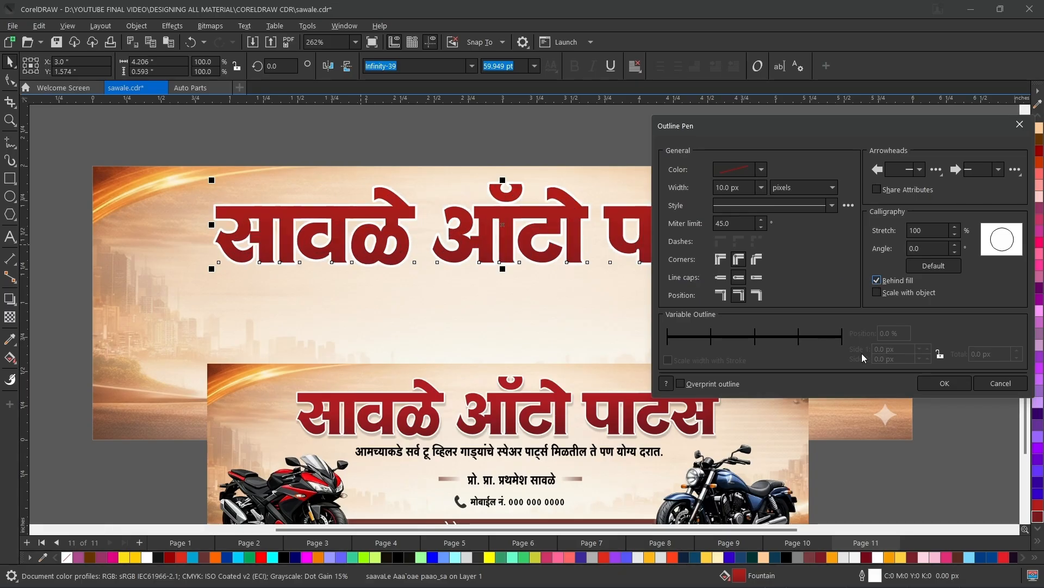
click(932, 384)
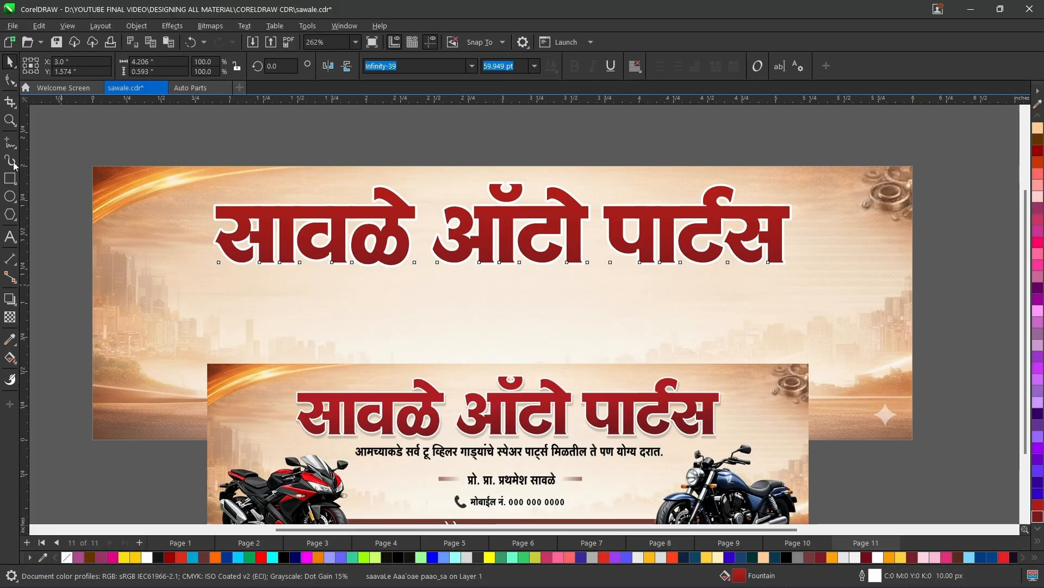
Apply the Flat Bottom Right drop shadow preset to the title and pull the shadow in to an offset of about 0.01 by -0.04 inch.
click(10, 300)
click(41, 69)
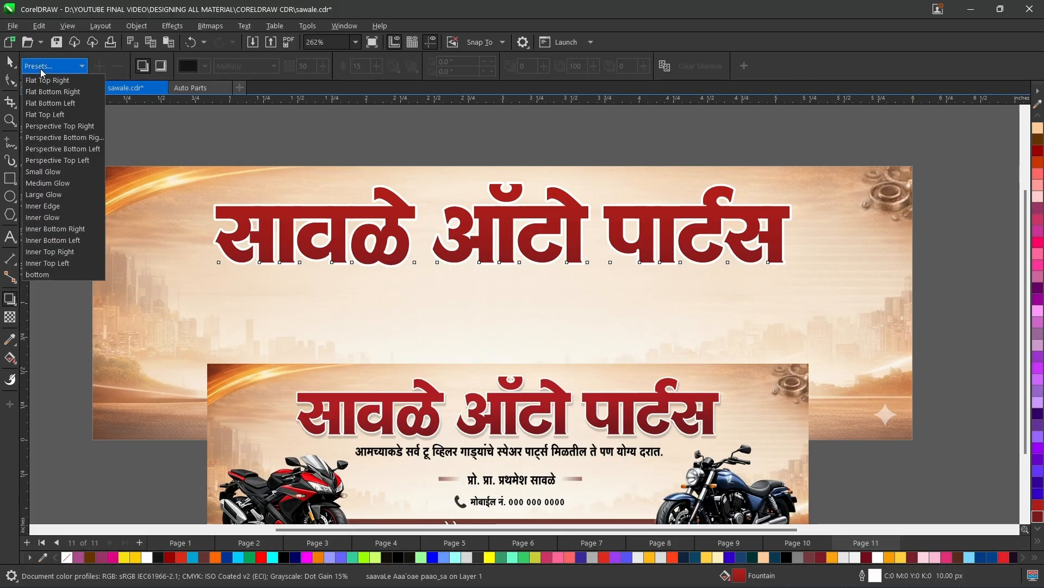
click(57, 94)
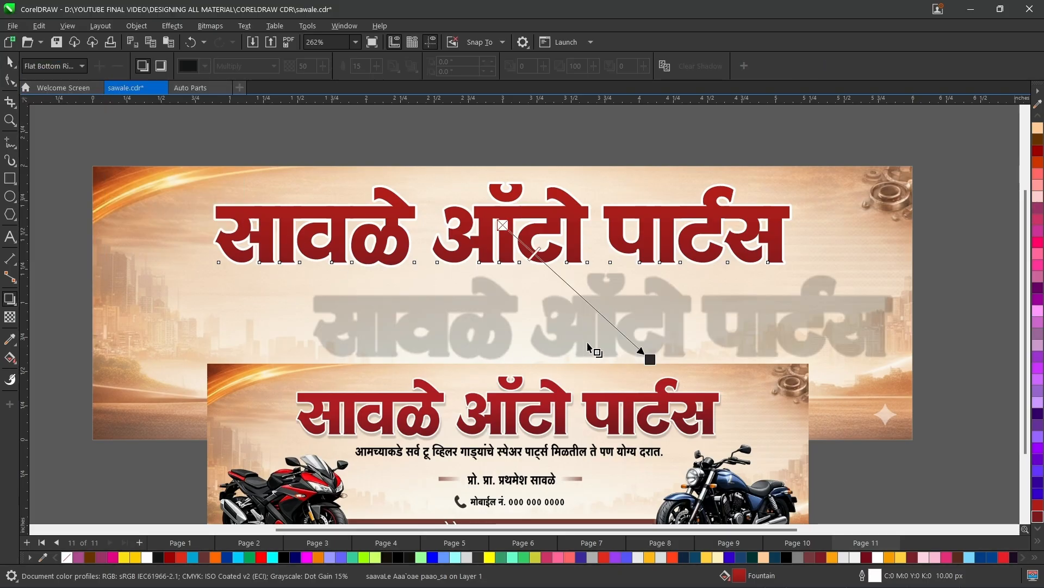
drag(649, 357, 515, 272)
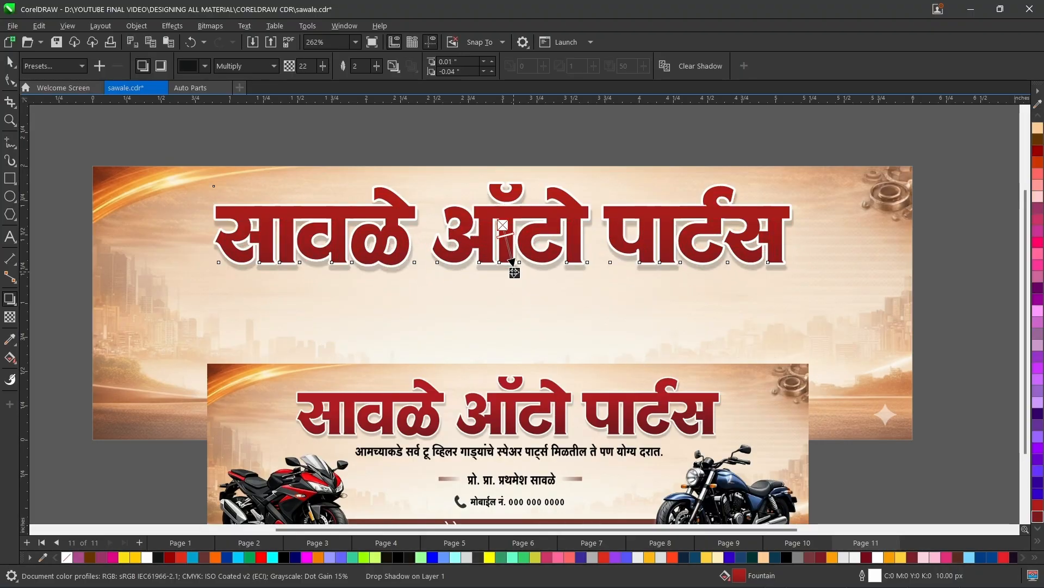
Tighten the title's drop shadow to an offset of about 0.006 by -0.029 inch.
scroll(514, 271, up, 2)
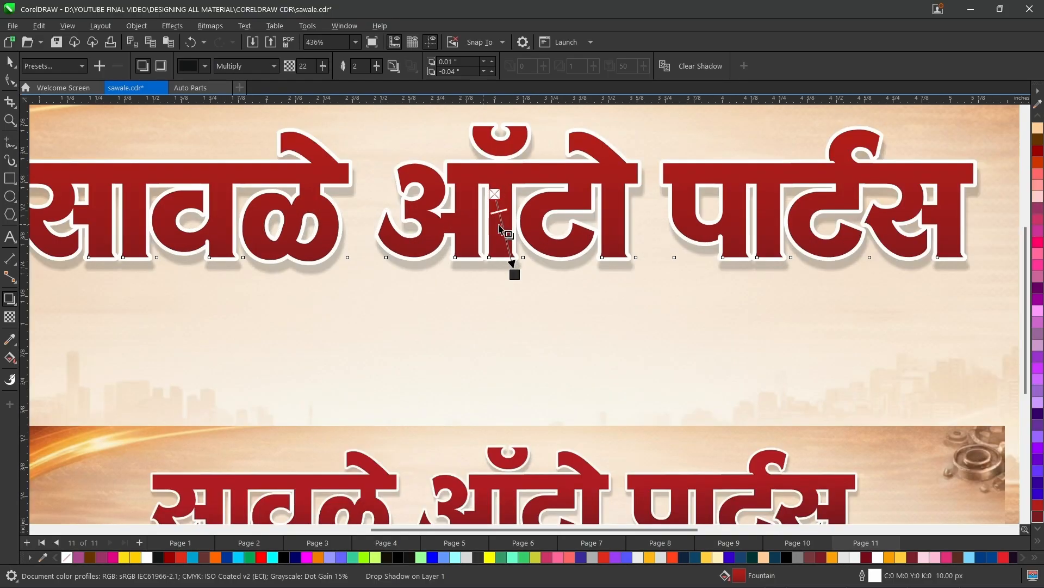
drag(515, 275, 511, 275)
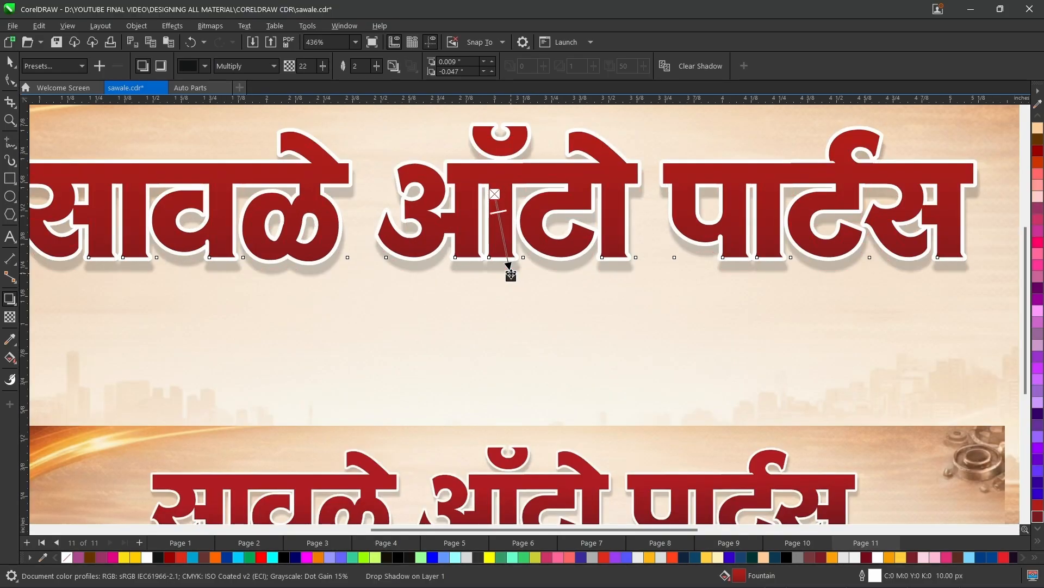
scroll(510, 275, down, 3)
scroll(511, 275, up, 4)
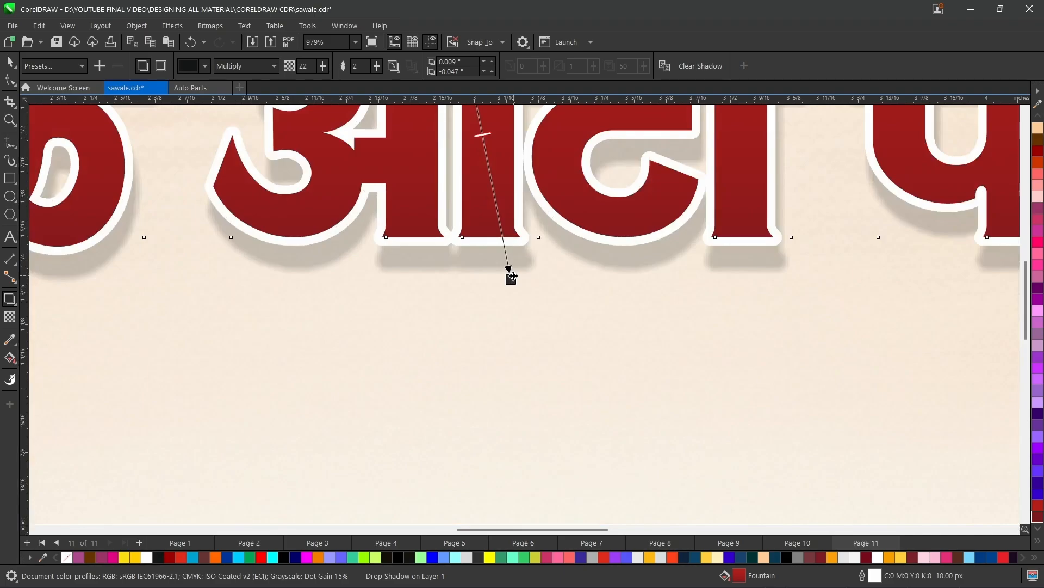
scroll(511, 279, down, 4)
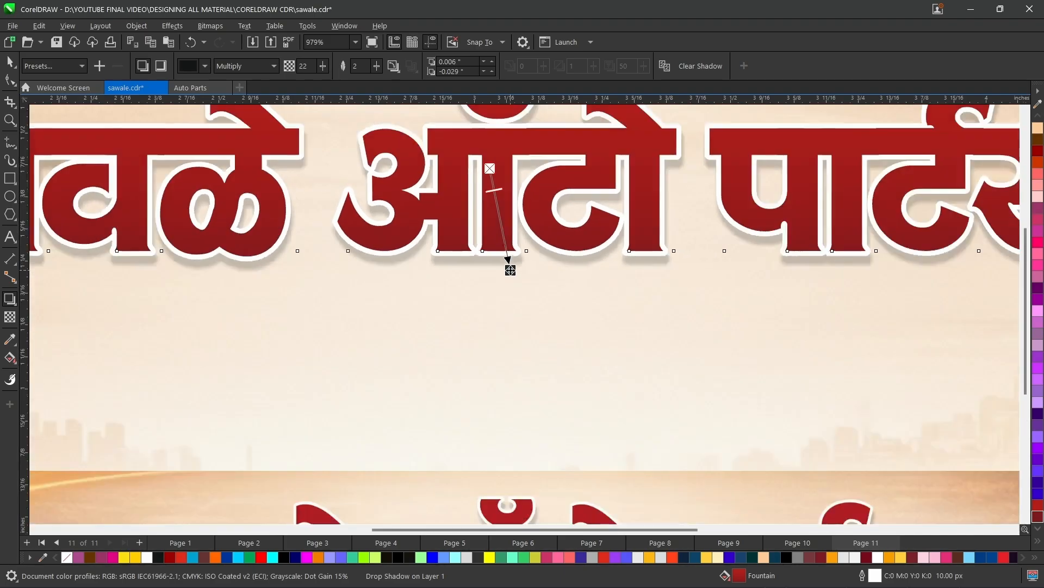
scroll(511, 270, down, 3)
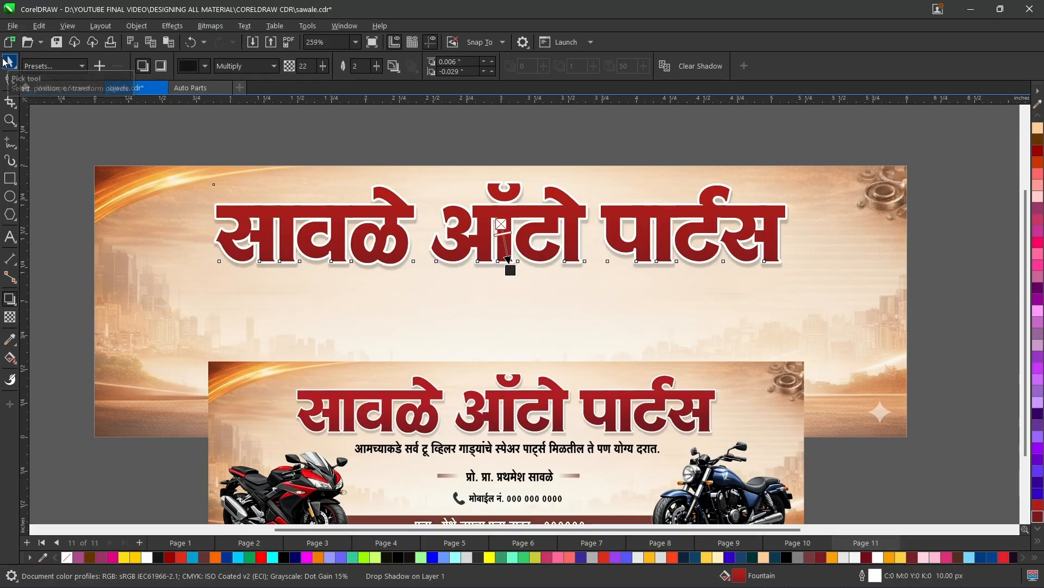
click(10, 61)
click(380, 460)
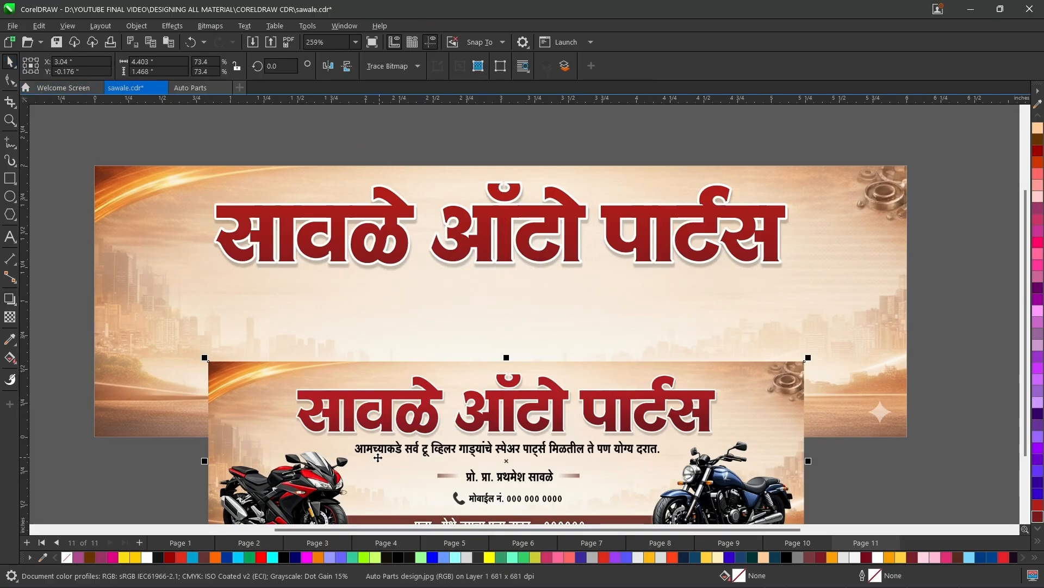
click(391, 235)
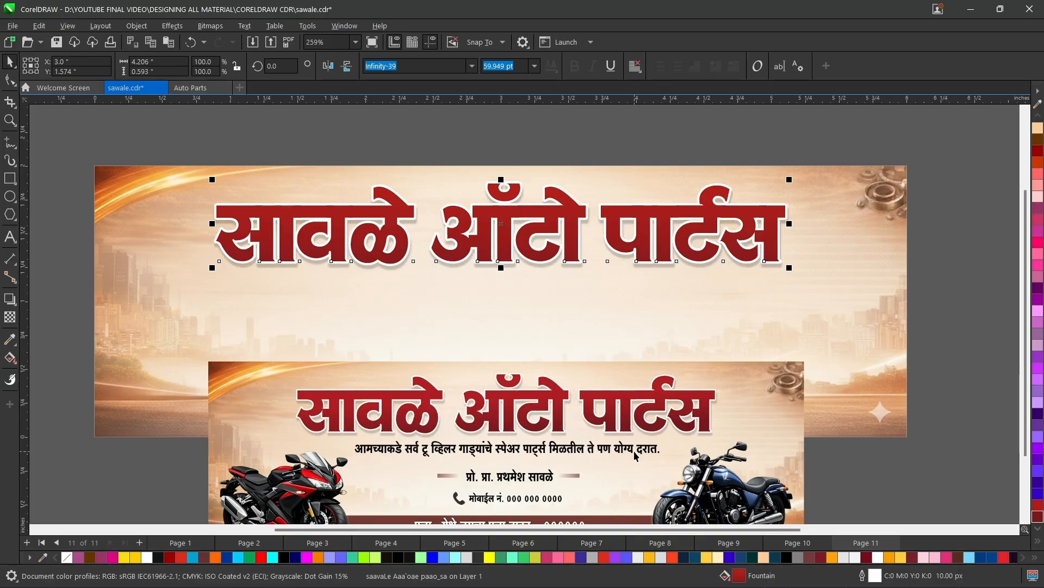
Switch to the browser's font converter, convert "आमच्याकडे सर्व टू व्हीलर गाड्यांचे स्पेअर पार्टस मिळतील ते पण योग्य दरात." to Shree Dev0714 and copy the result.
click(715, 152)
key(alt+Tab)
key(Tab)
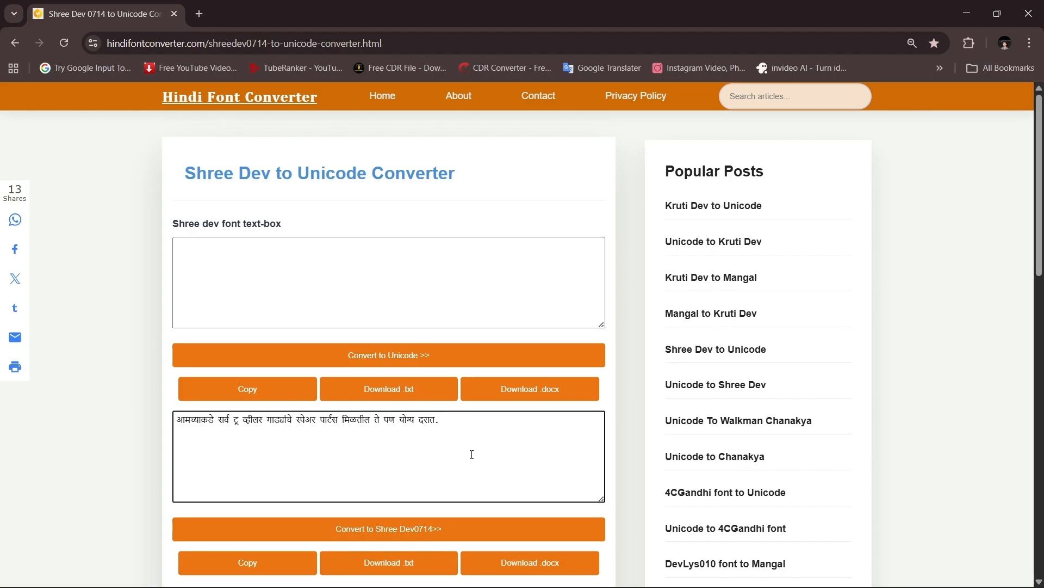
click(391, 532)
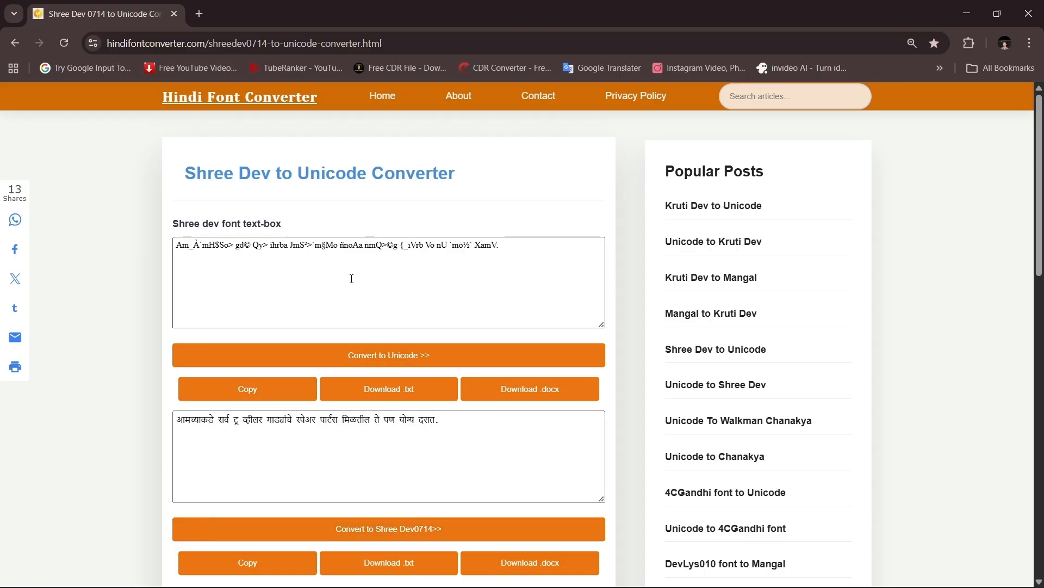
click(540, 244)
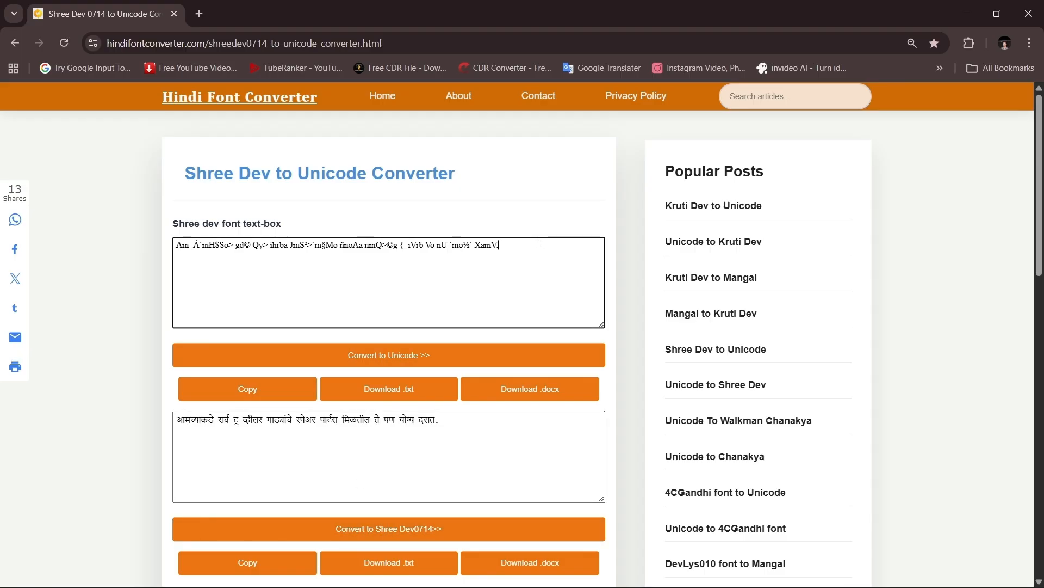
key(ctrl+a)
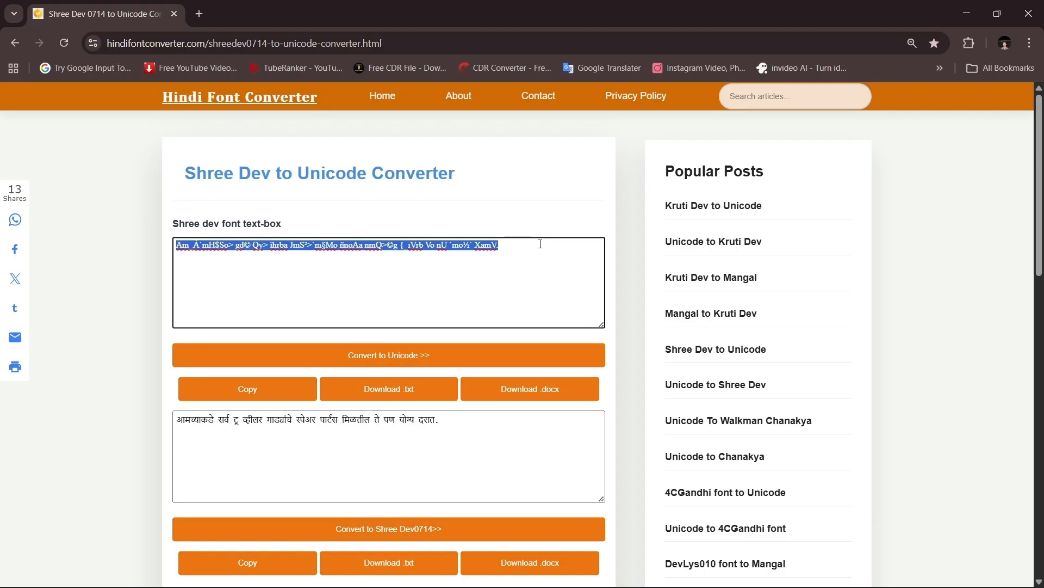
Switch back to CorelDRAW and paste the converted sentence as a new text object below the title.
key(alt+Tab)
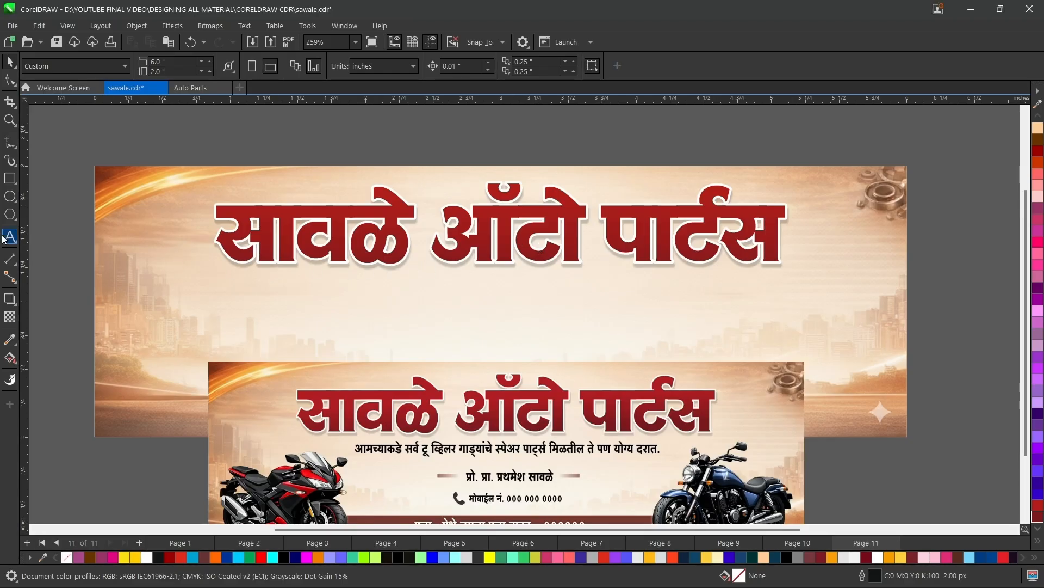
click(8, 240)
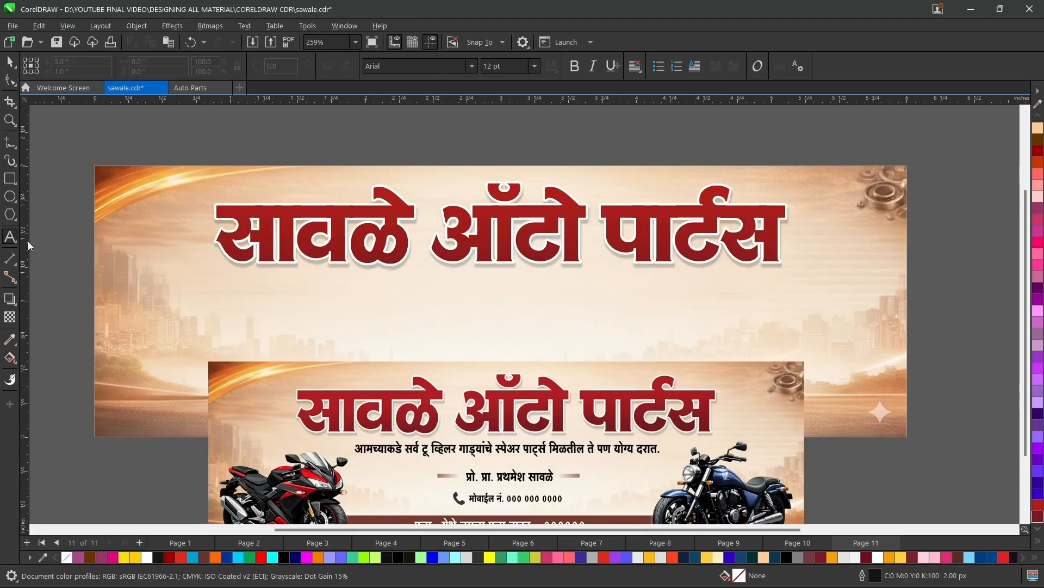
click(330, 321)
key(ctrl+v)
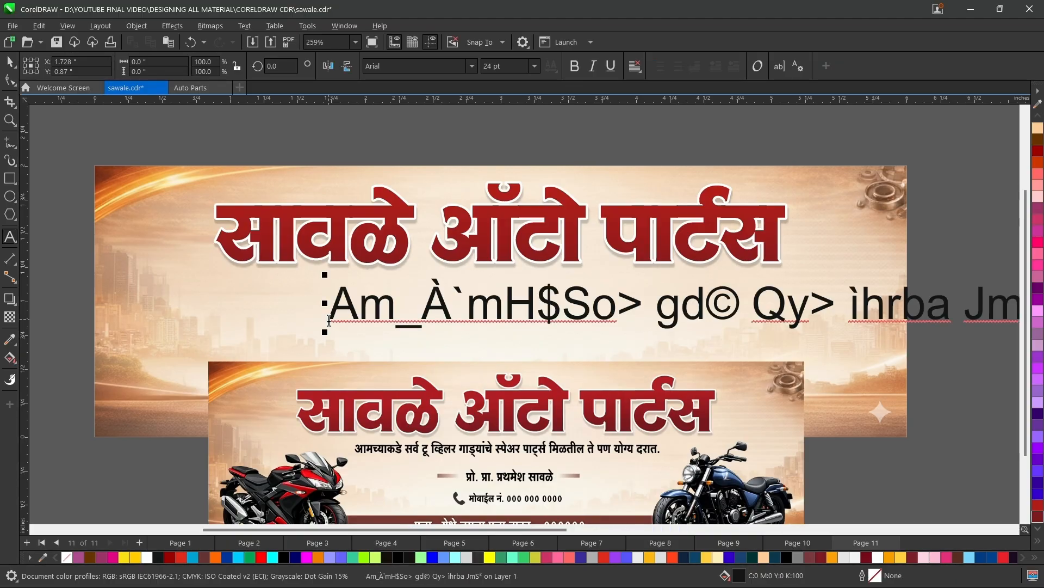
Change the entire pasted sentence's font from the shree family to SHREE-DEV7-4635.
key(ctrl+a)
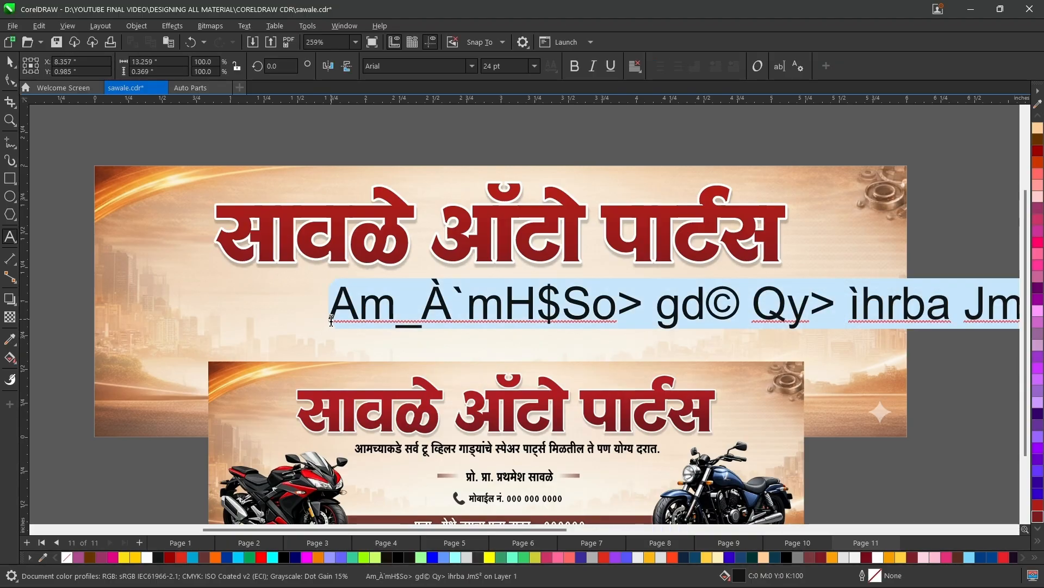
click(466, 66)
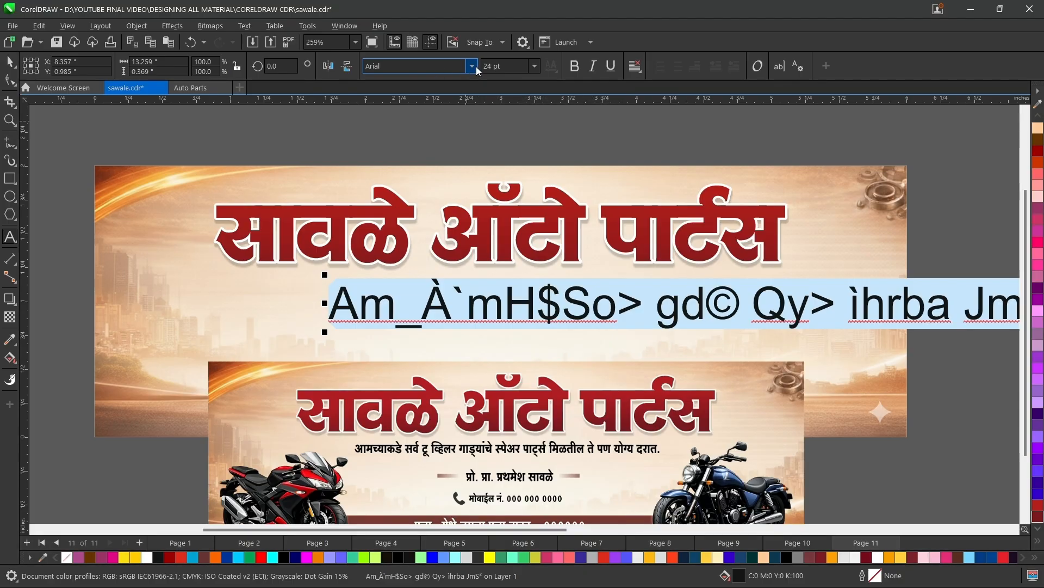
click(471, 66)
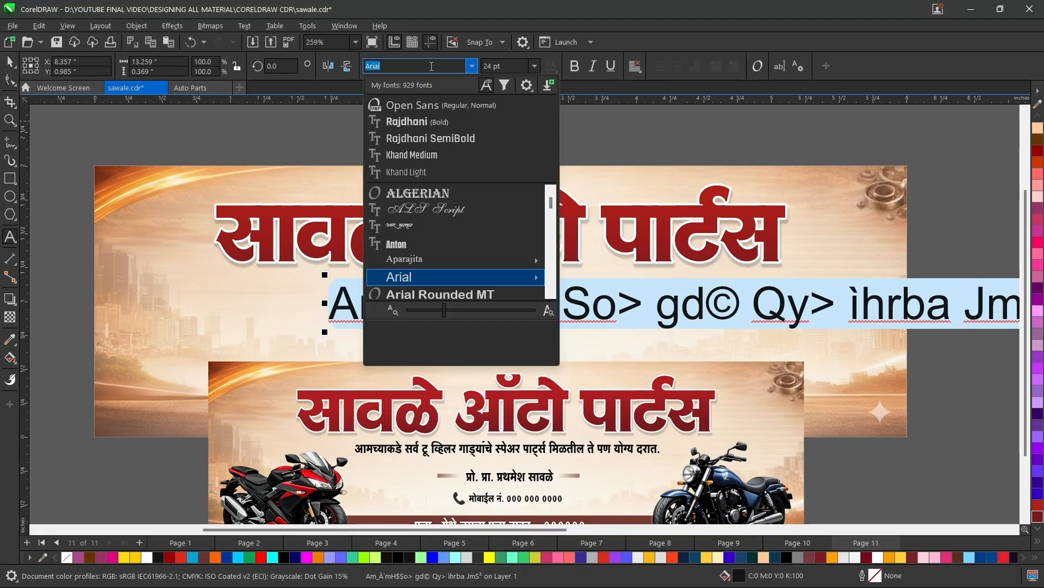
key(BackSpace)
text(ee)
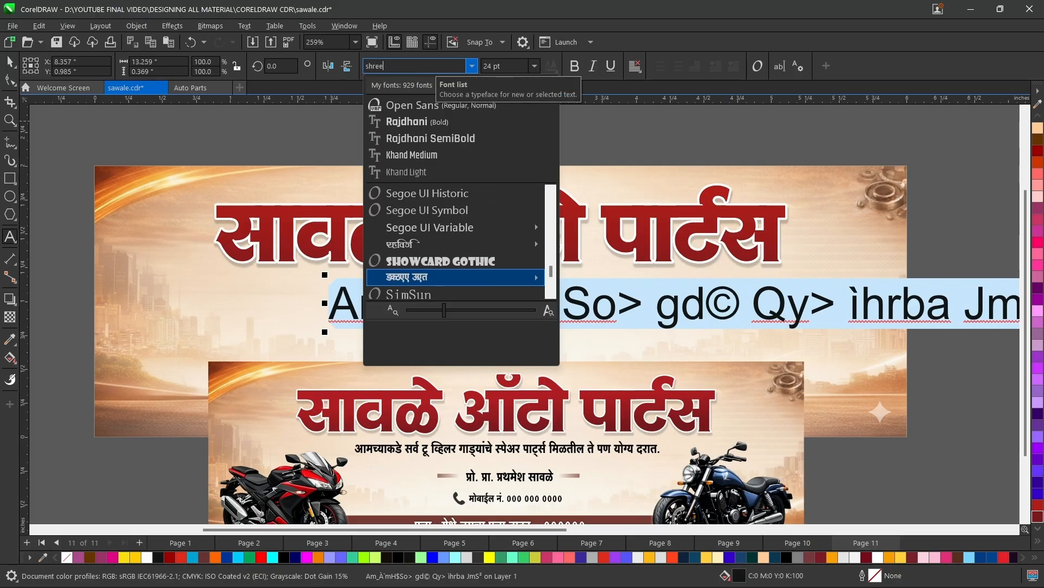
scroll(446, 227, down, 1)
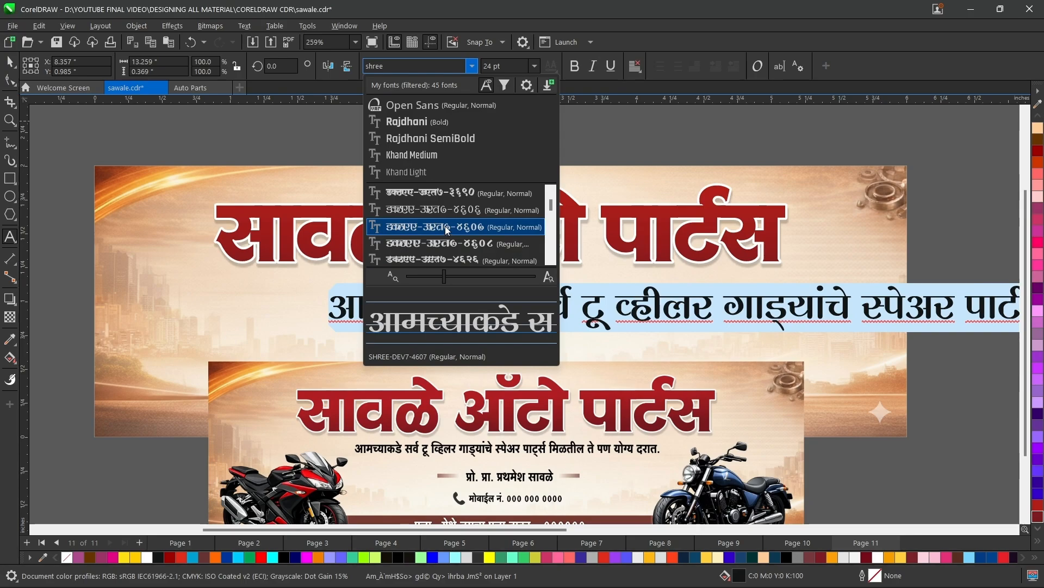
scroll(445, 227, down, 2)
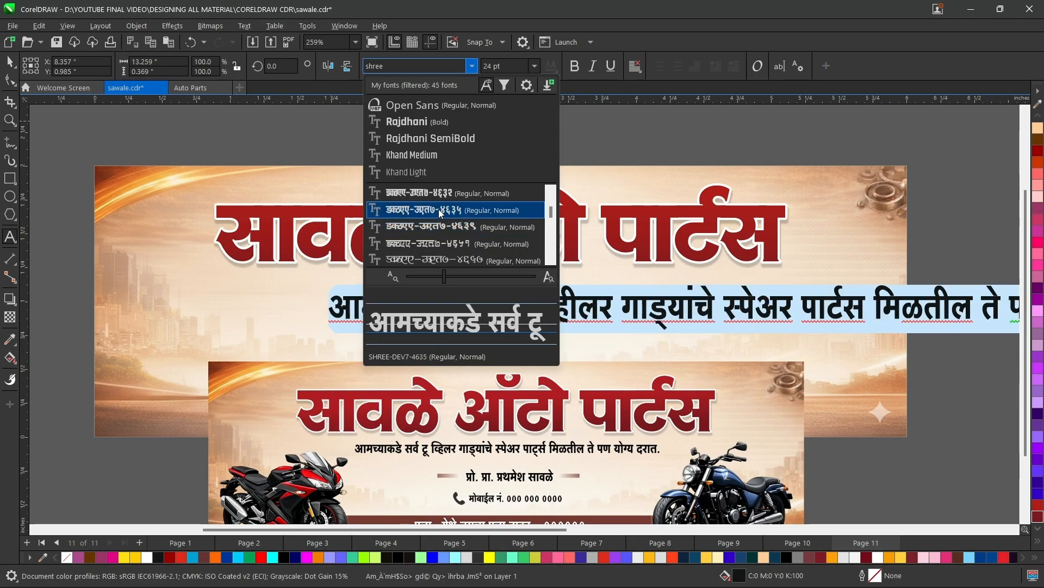
click(438, 209)
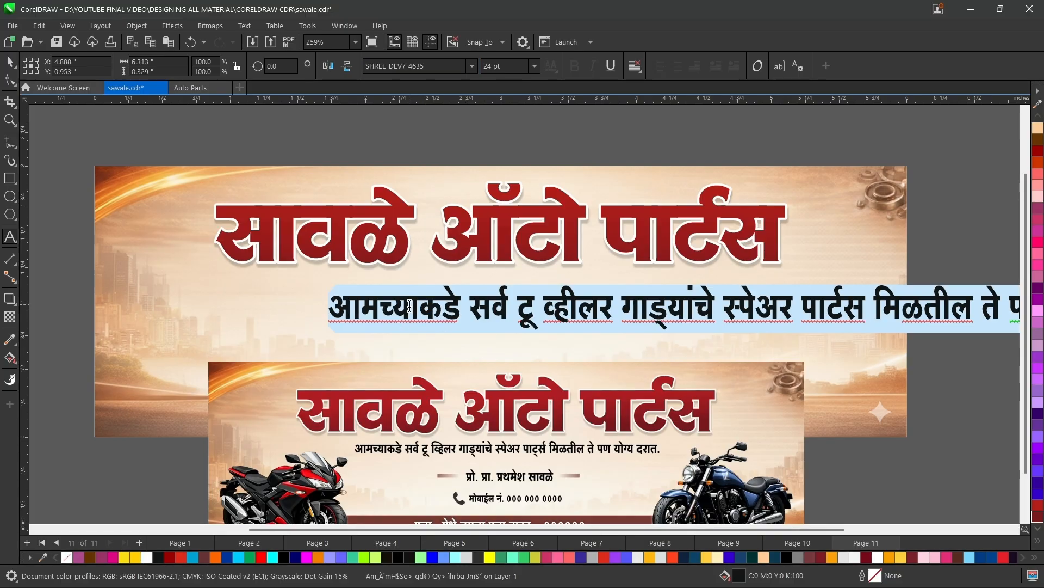
scroll(423, 314, down, 1)
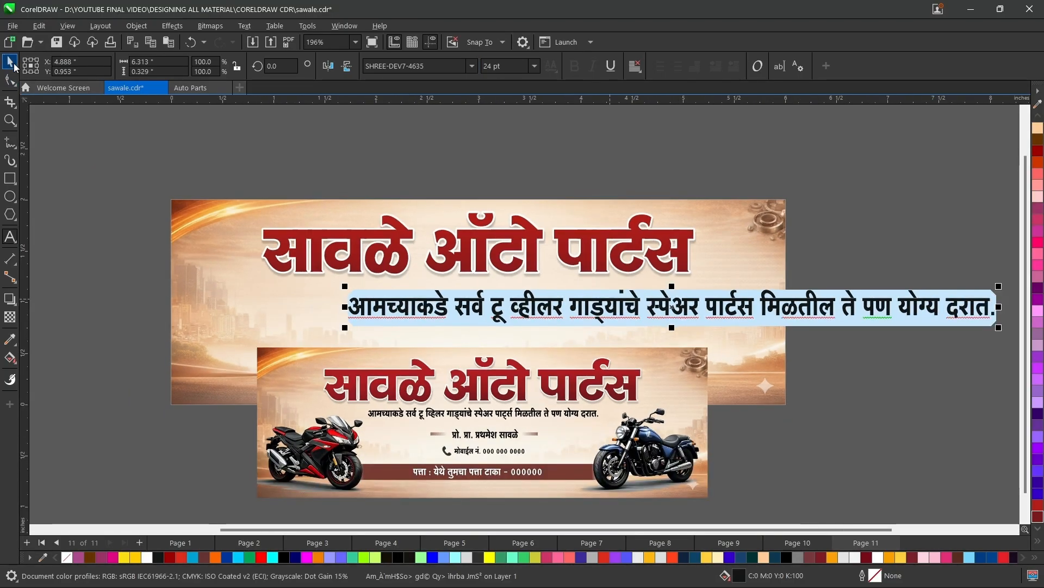
click(12, 64)
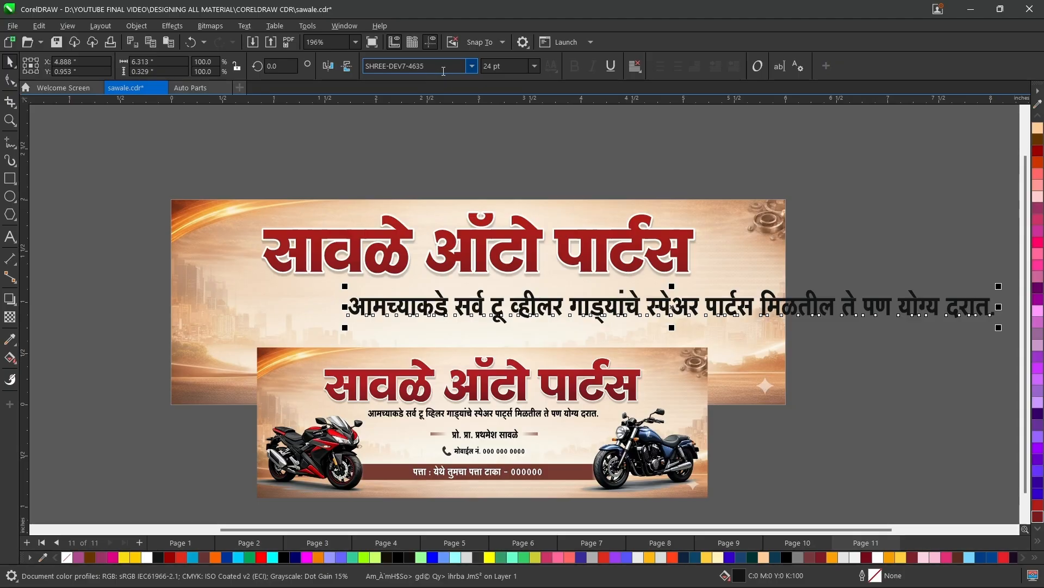
scroll(539, 358, up, 1)
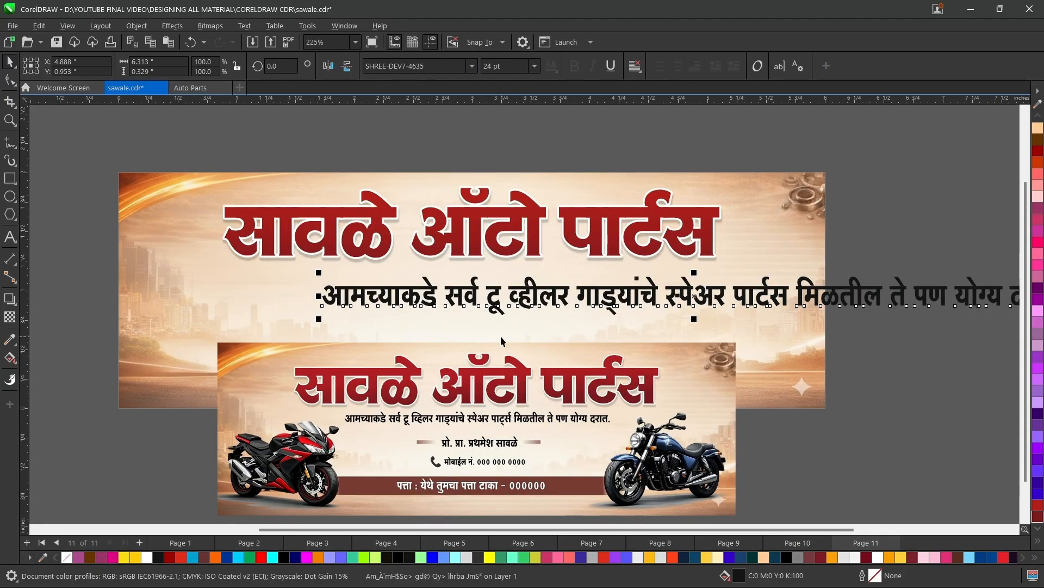
Delete the oversized sentence and replace it below the title with a copy of the finished tagline from Page 10.
key(Delete)
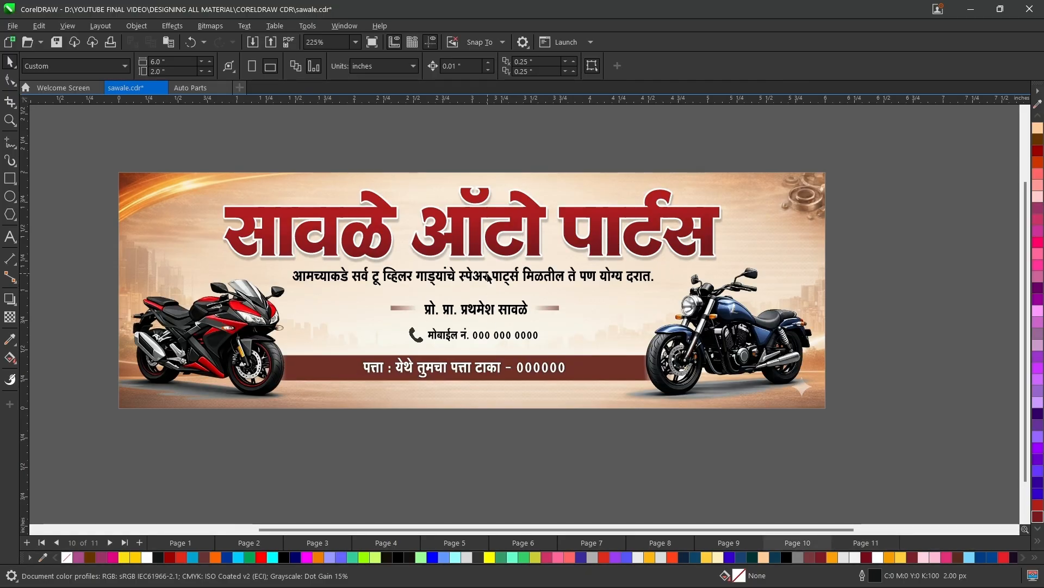
click(483, 275)
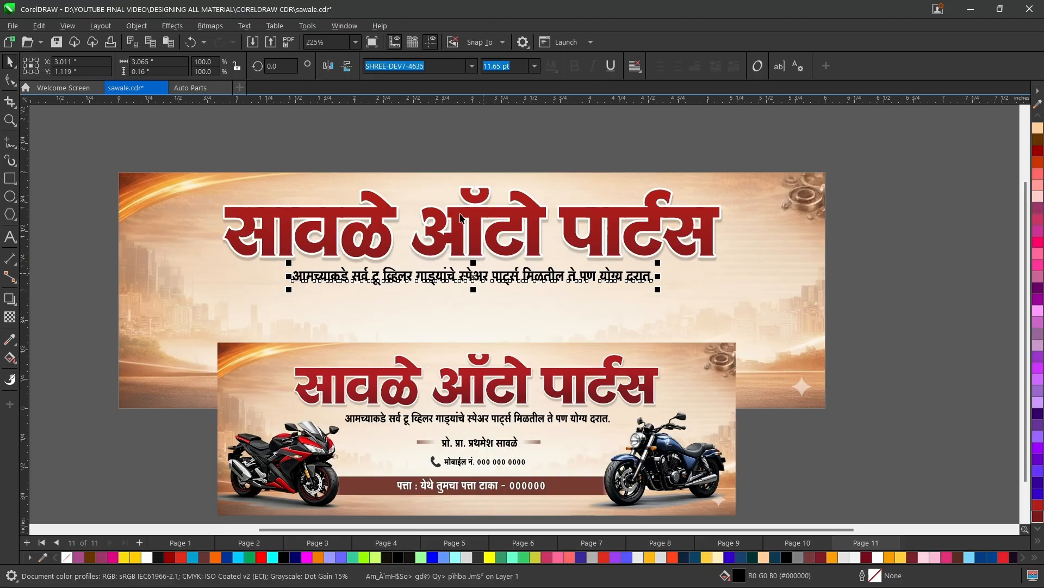
click(454, 155)
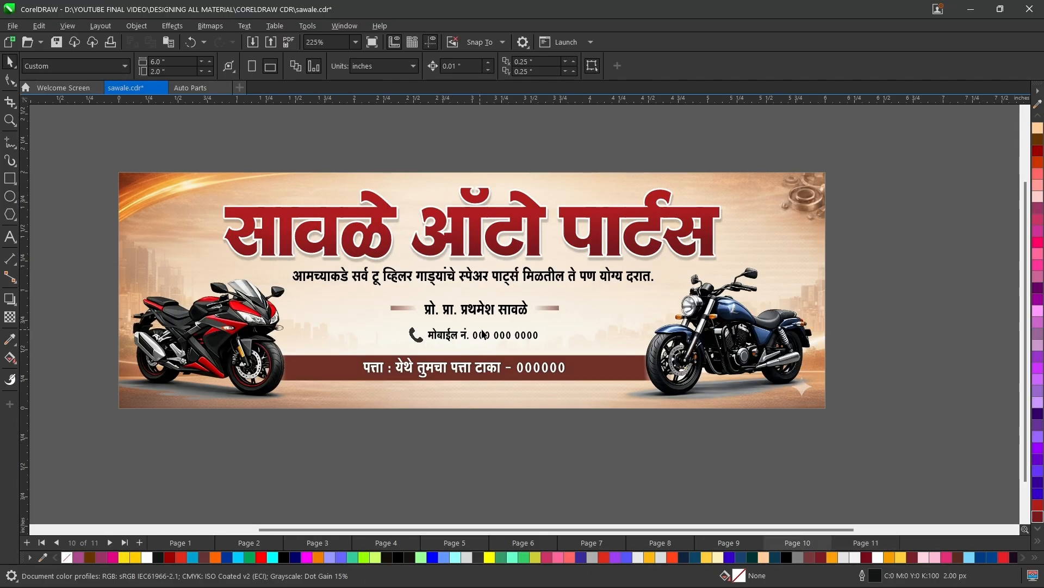
Copy the proprietor name line from Page 10 and paste it in place on Page 11 below the tagline.
click(482, 311)
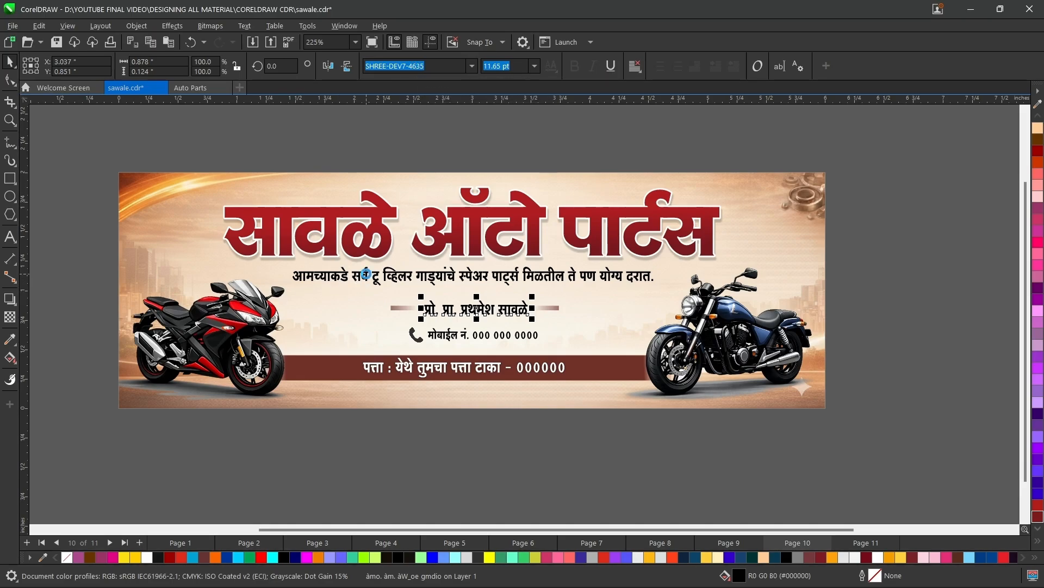
key(Page_Down)
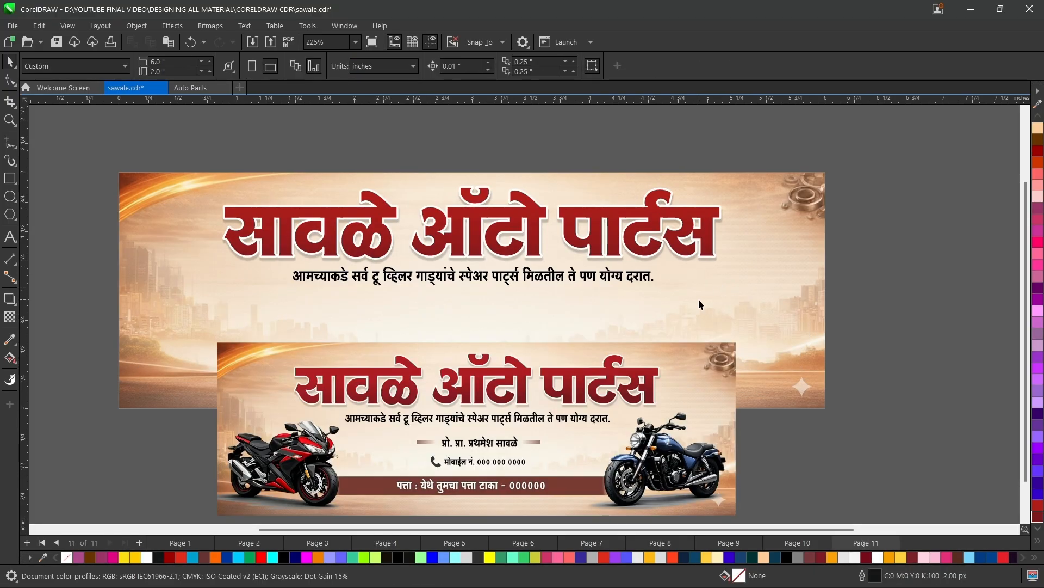
key(ctrl+v)
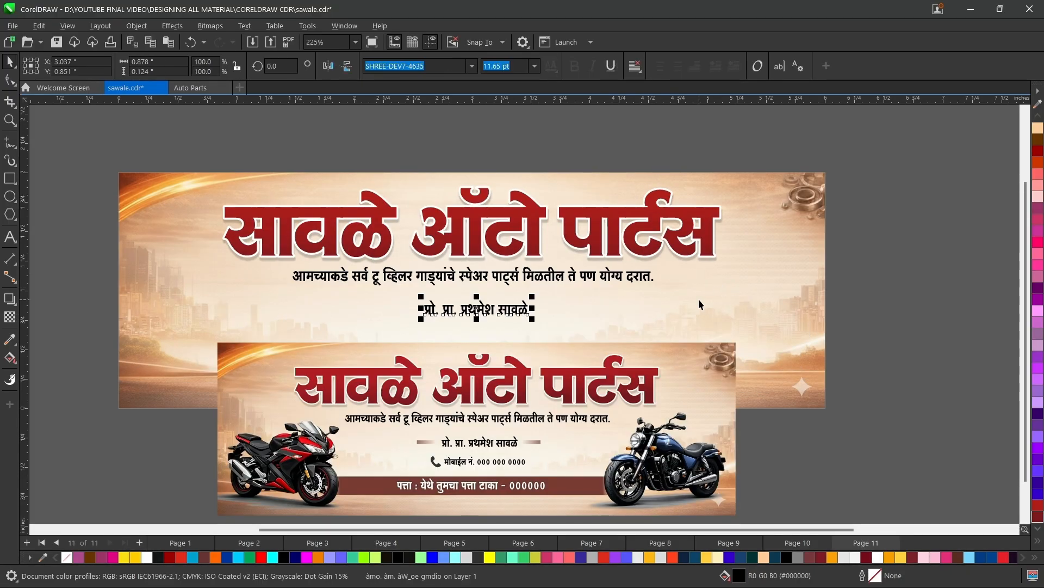
click(518, 118)
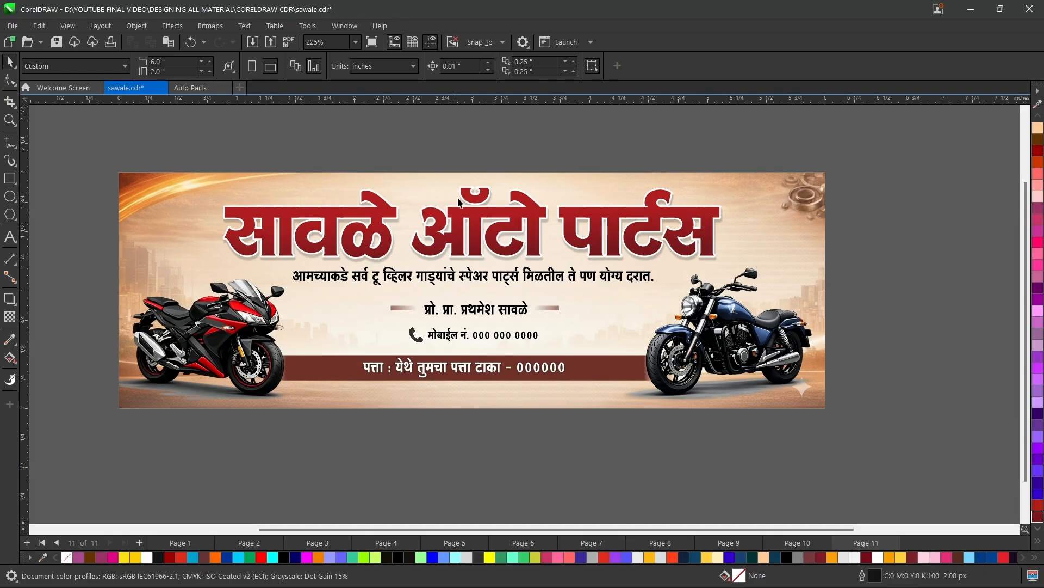
Copy the mobile number line from Page 10 and paste it in place on Page 11 below the proprietor line.
key(Page_Up)
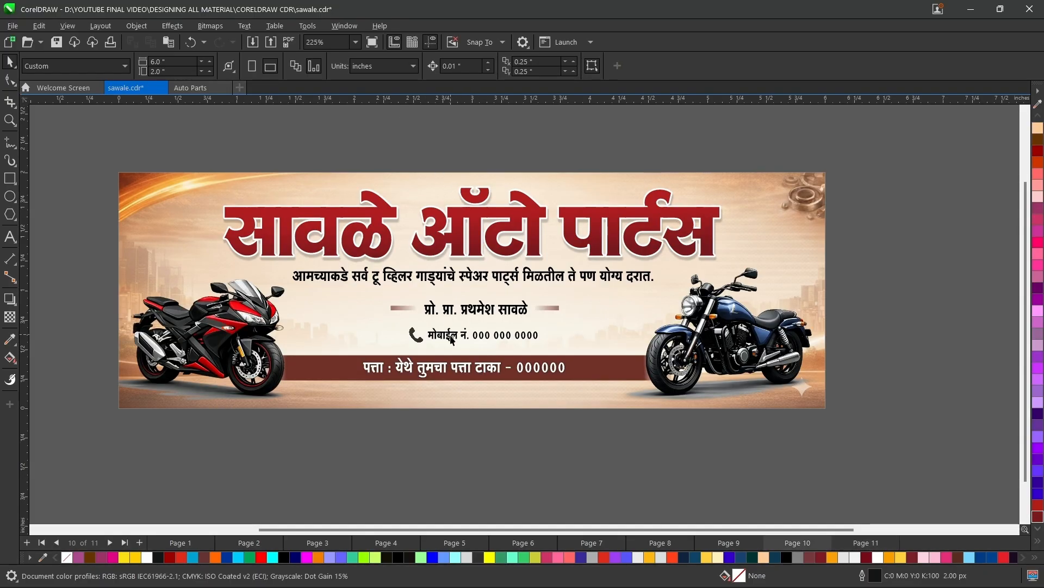
click(450, 341)
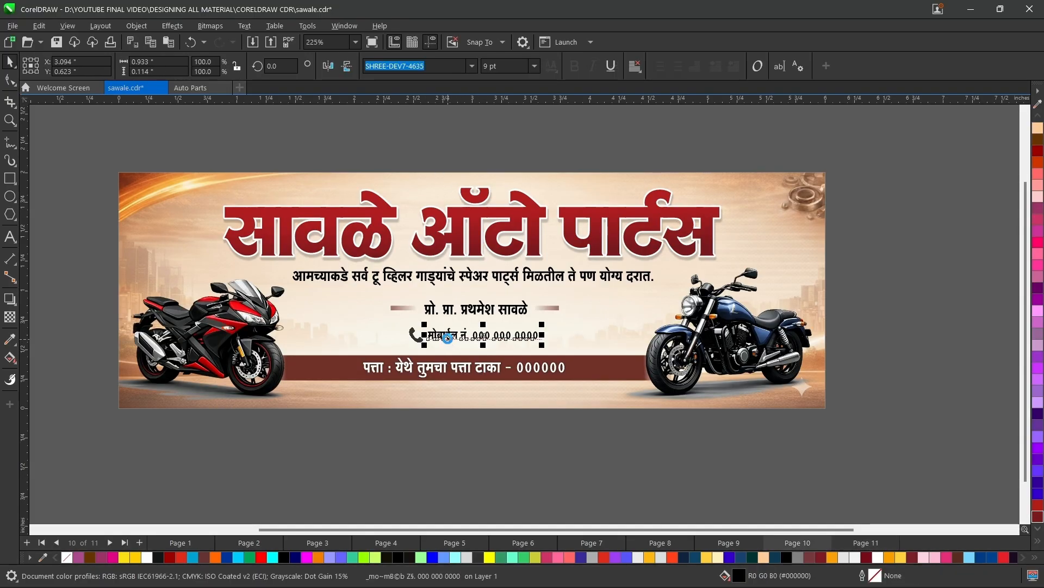
key(Page_Down)
key(ctrl+v)
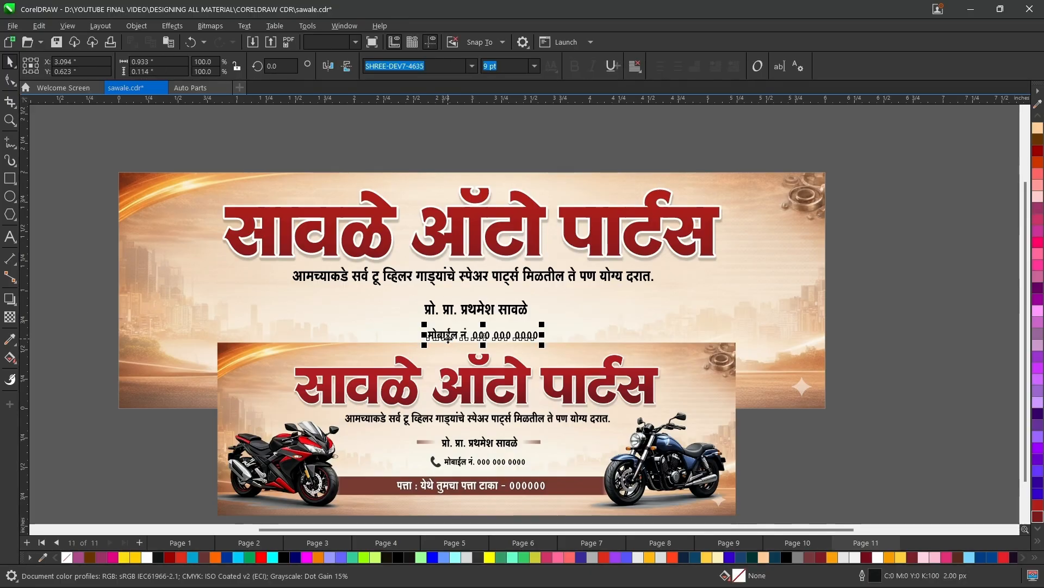
click(451, 143)
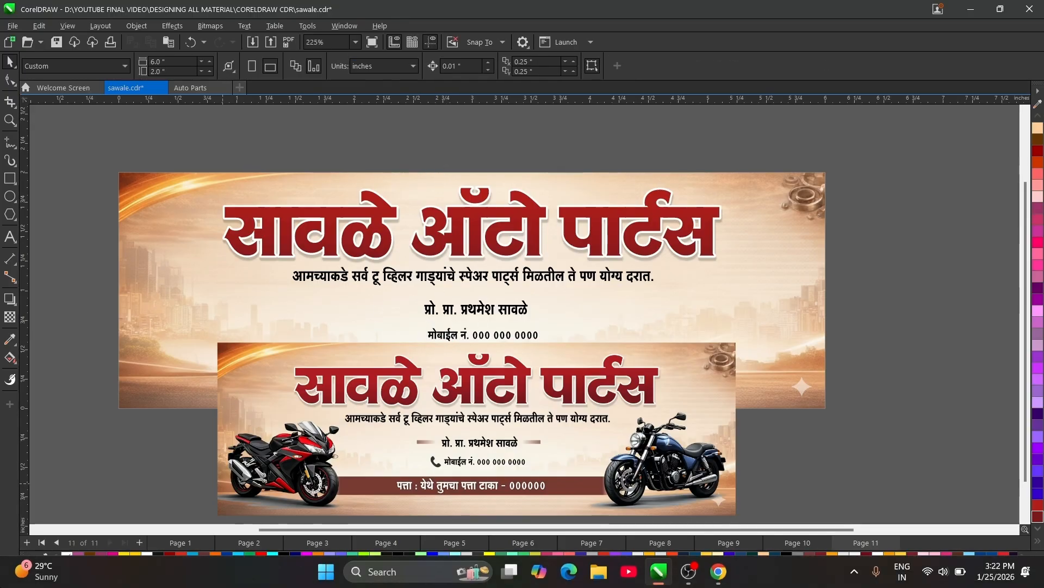
Draw a thin rectangle about 0.269 by 0.036 inch between the tagline and the proprietor line.
scroll(322, 440, up, 1)
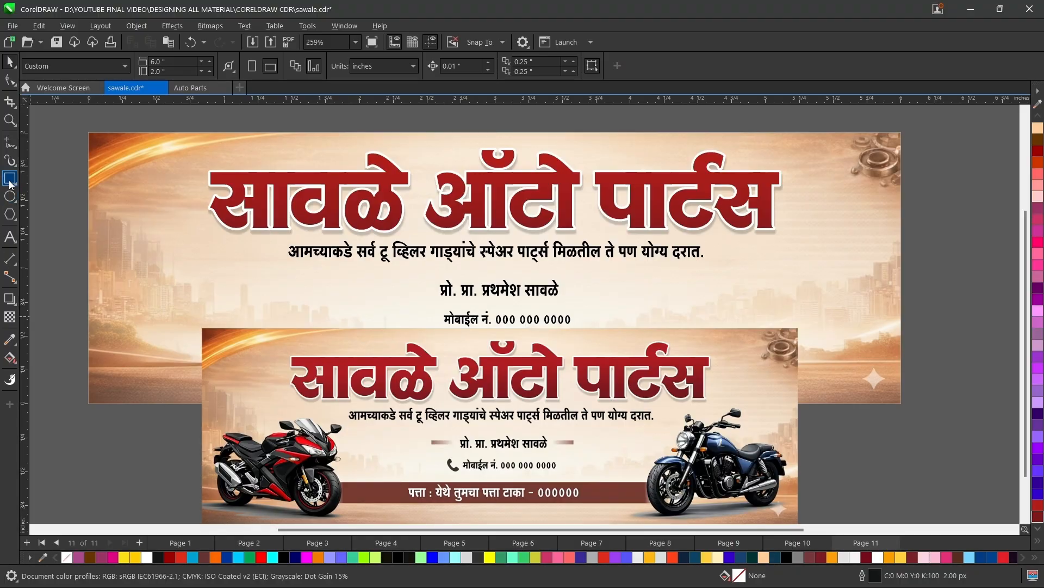
key(F6)
drag(353, 276, 390, 282)
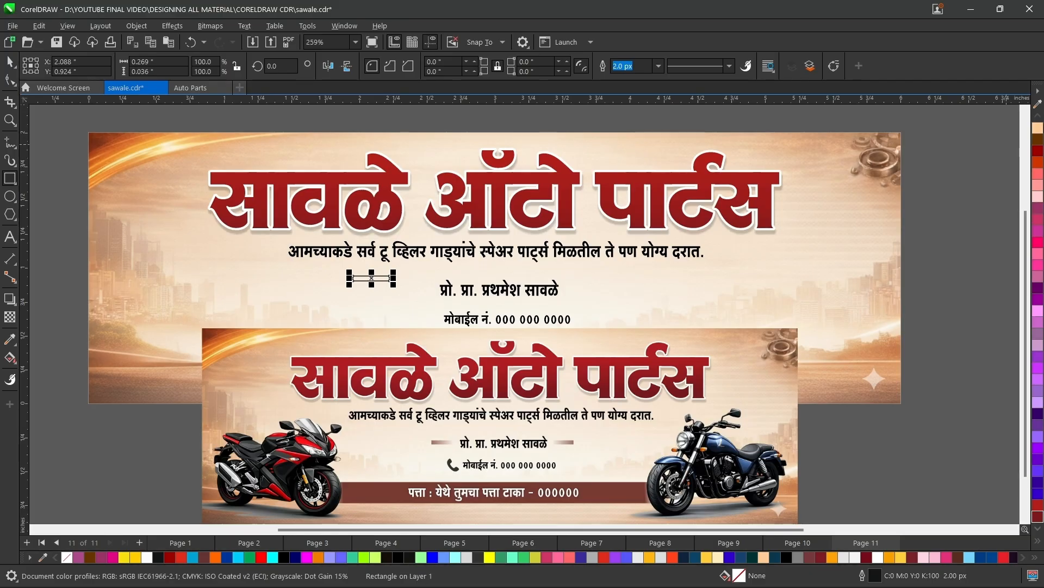
Sample the reference's decorative dash colour, fill the thin rectangle with it (#AA8A7D) and remove the rectangle's outline.
click(1039, 106)
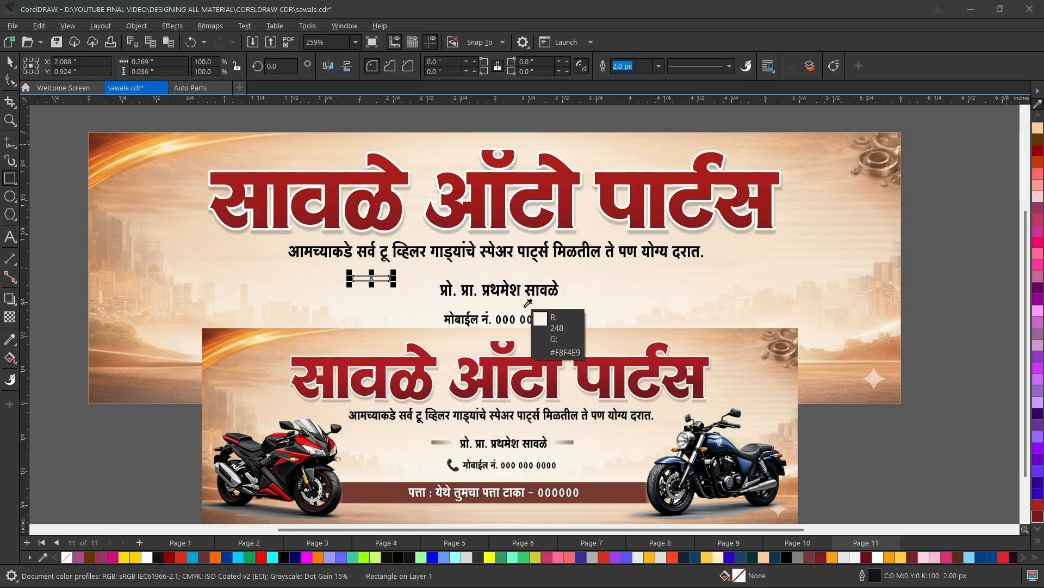
click(438, 441)
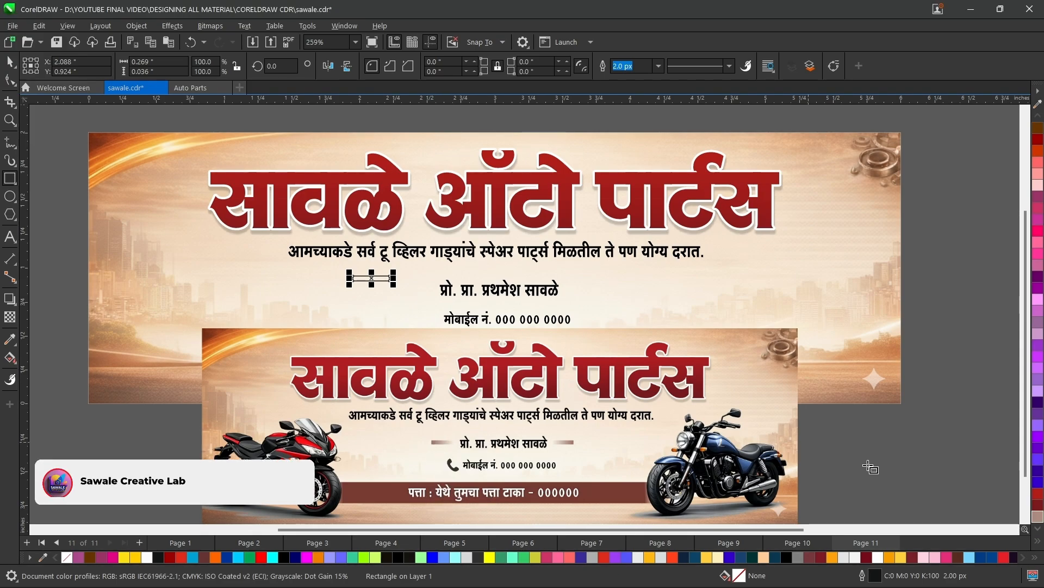
click(1038, 516)
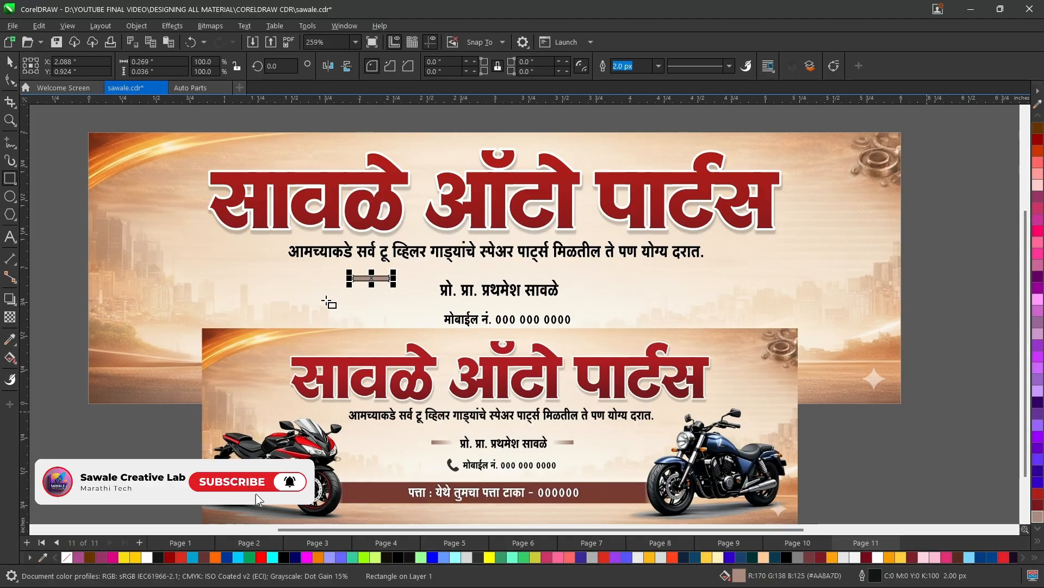
right_click(67, 559)
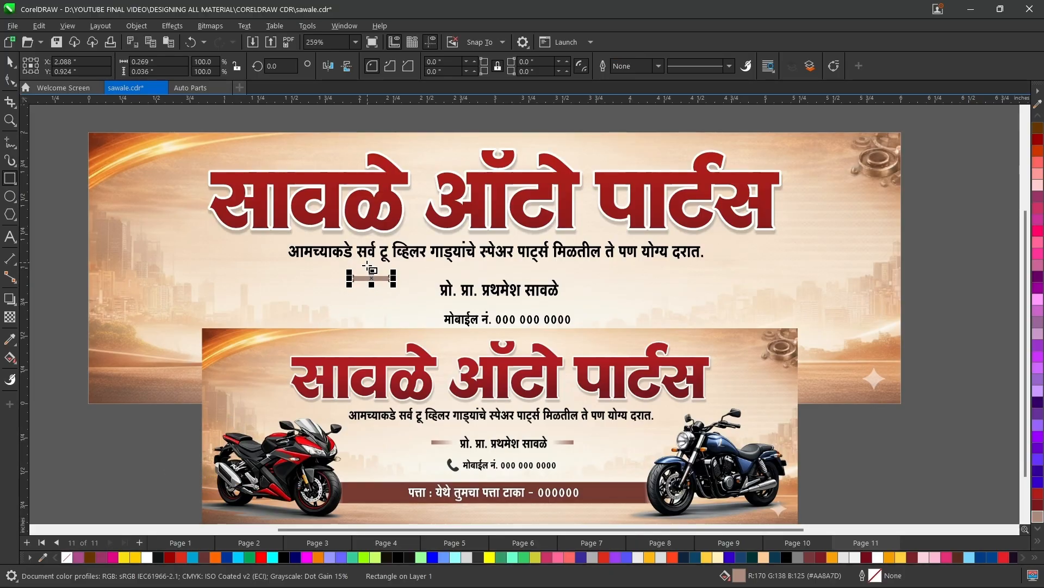
Apply a linear fountain transparency to the thin bar, fading out toward its right end at about -7.2 degrees.
scroll(372, 283, up, 5)
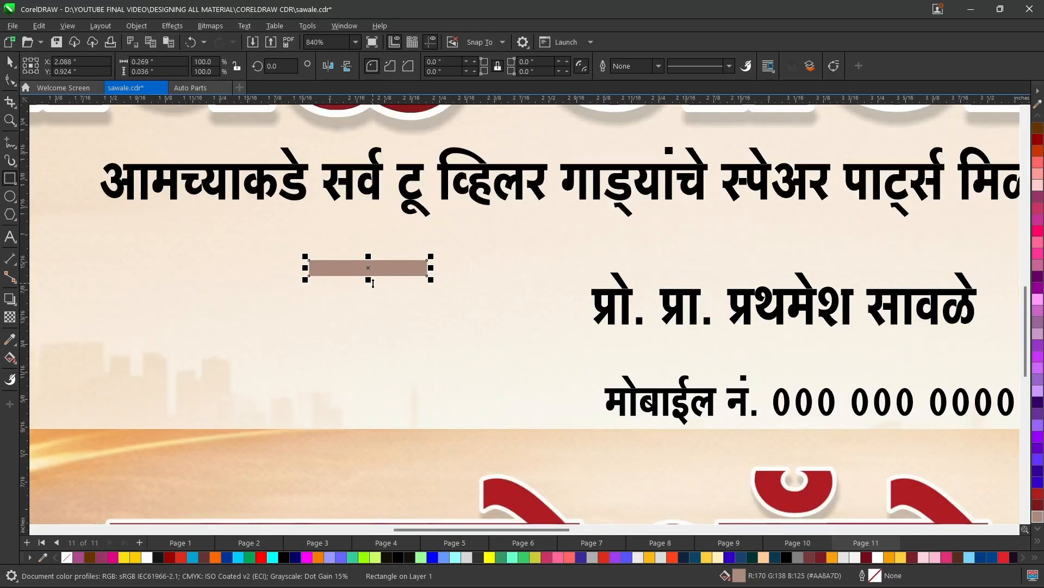
click(9, 317)
mouse_move(515, 272)
mouse_down()
mouse_move(405, 275)
mouse_move(498, 270)
mouse_up()
drag(370, 271, 388, 267)
drag(499, 269, 368, 267)
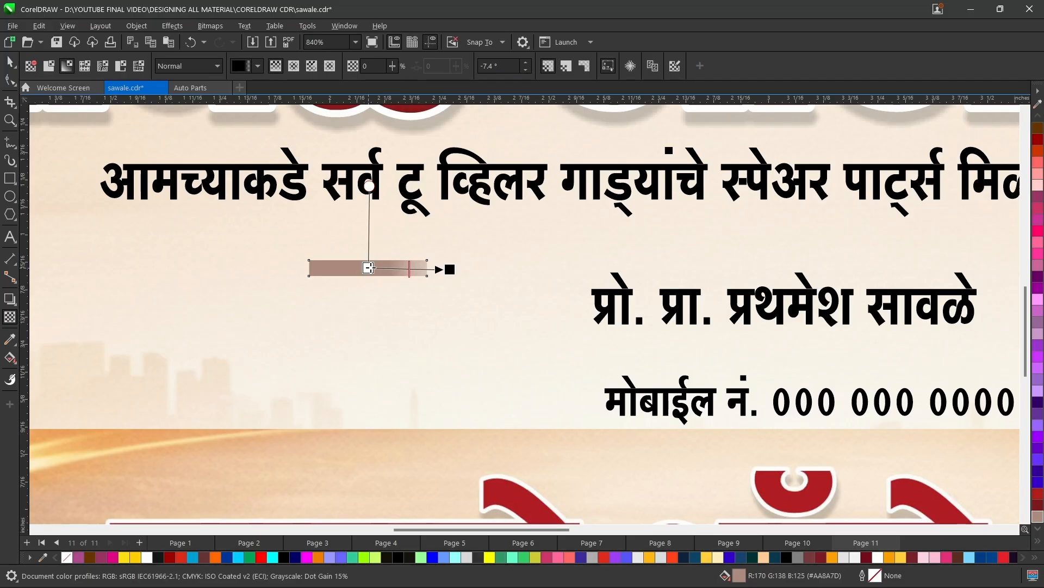
click(7, 63)
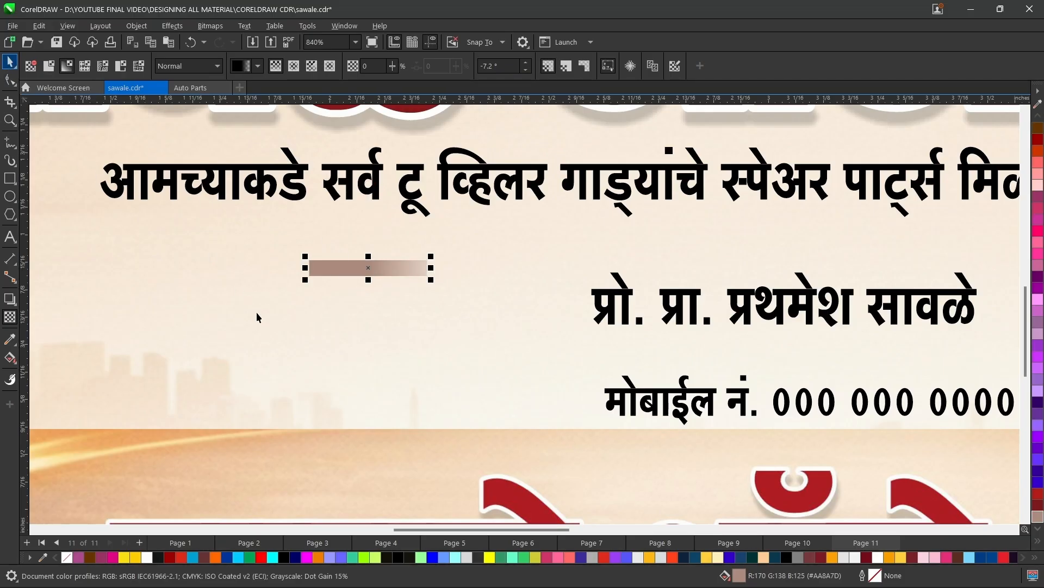
Move the faded bar beside the start of the proprietor line and shift the reference image down, clear of the text.
scroll(254, 337, down, 3)
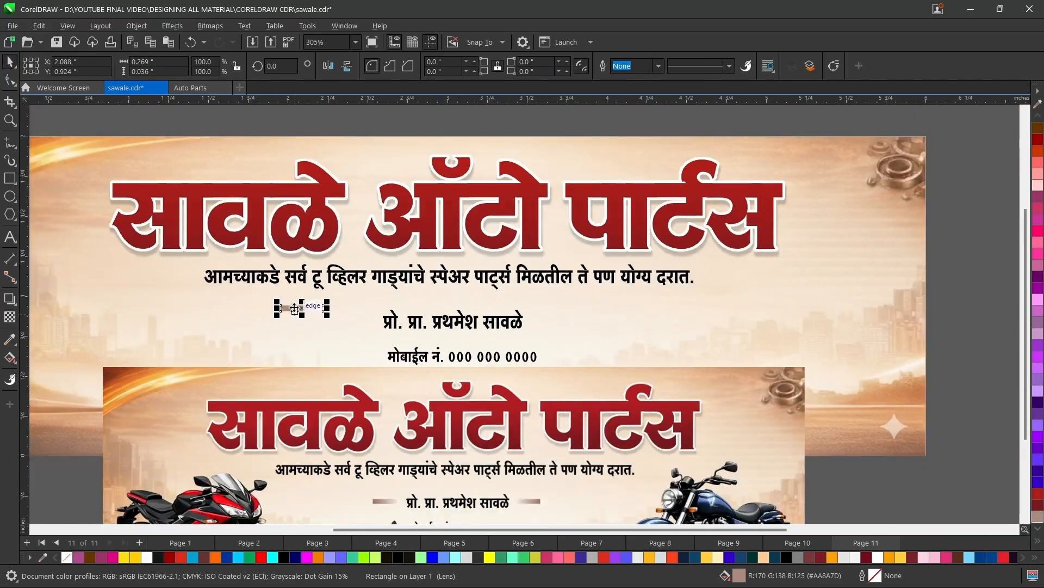
drag(305, 307, 361, 325)
click(377, 432)
drag(375, 424, 377, 486)
click(366, 325)
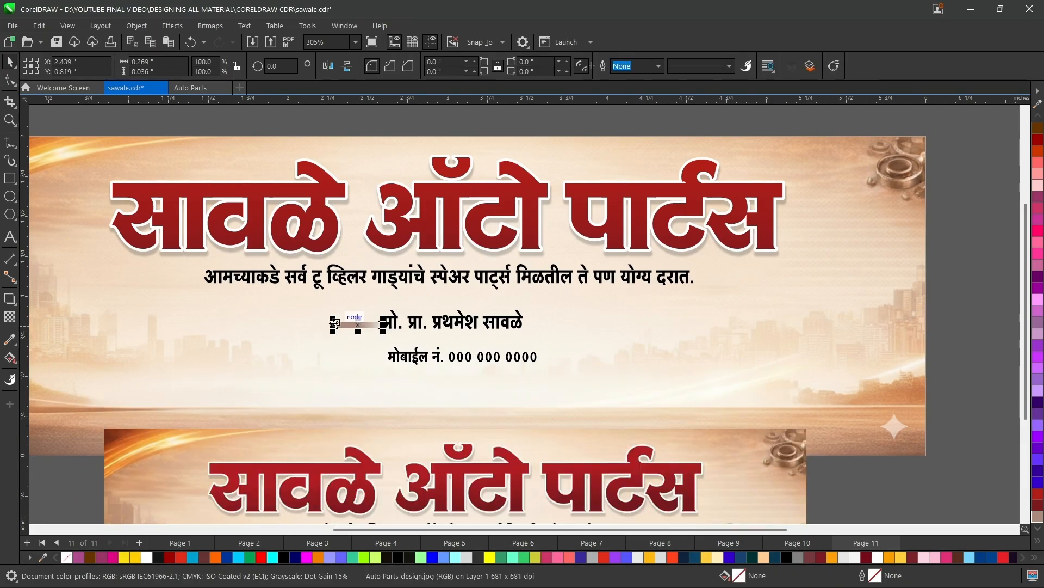
Shorten the faded bar to about 0.196 inch wide and move it left, leaving a gap before the proprietor line.
drag(341, 324, 345, 325)
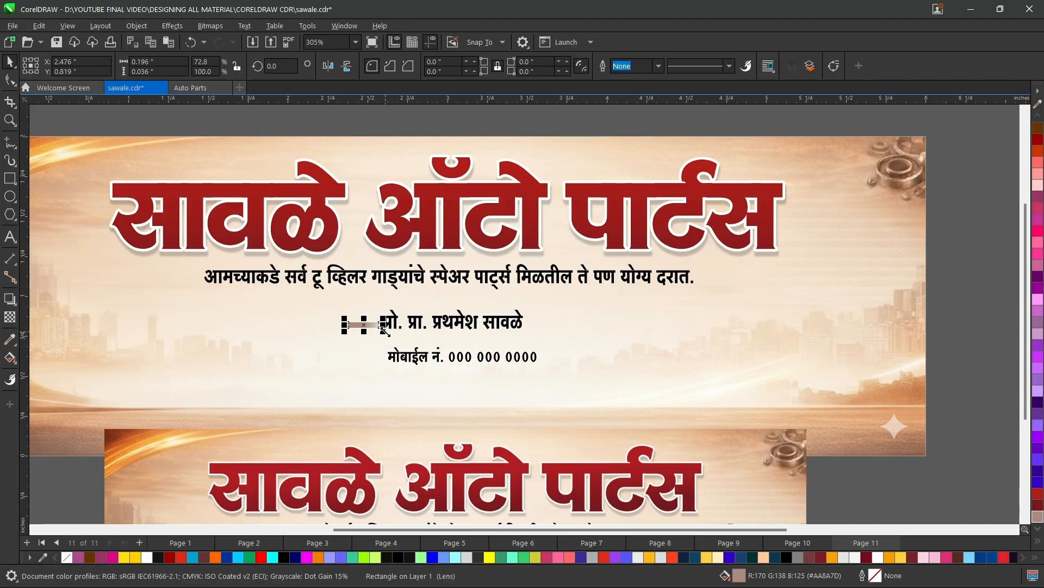
scroll(402, 335, up, 2)
scroll(328, 322, up, 3)
drag(333, 309, 302, 297)
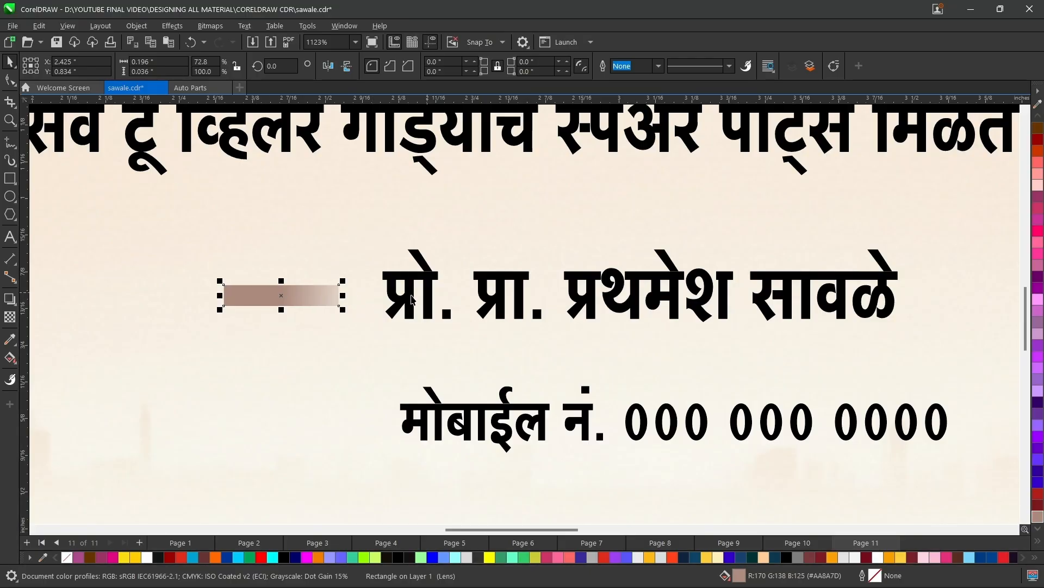
Align the faded bar with the proprietor line's vertical centre, then nudge it down by 0.01 inch.
shift+click(409, 298)
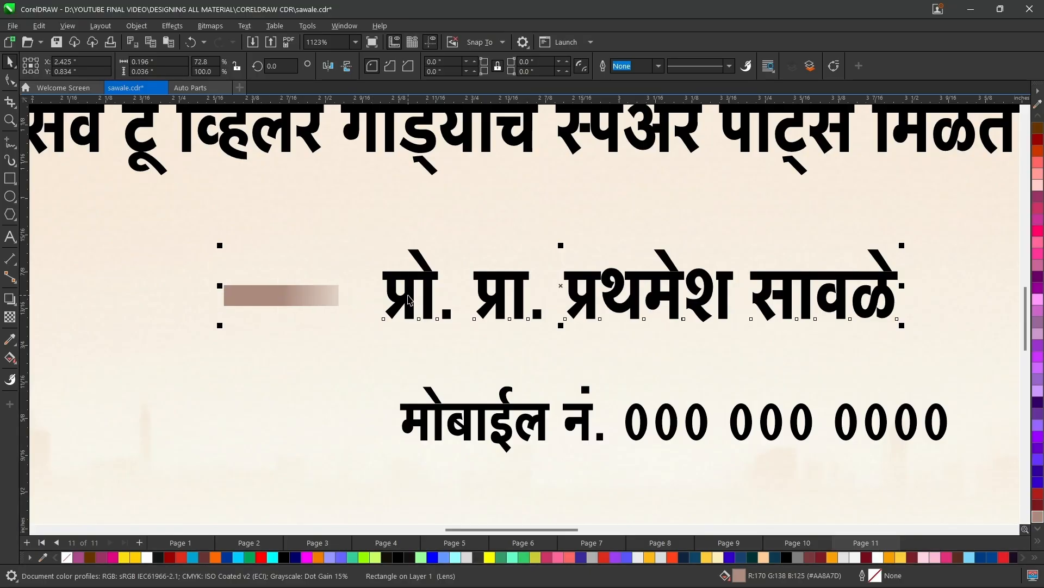
key(c)
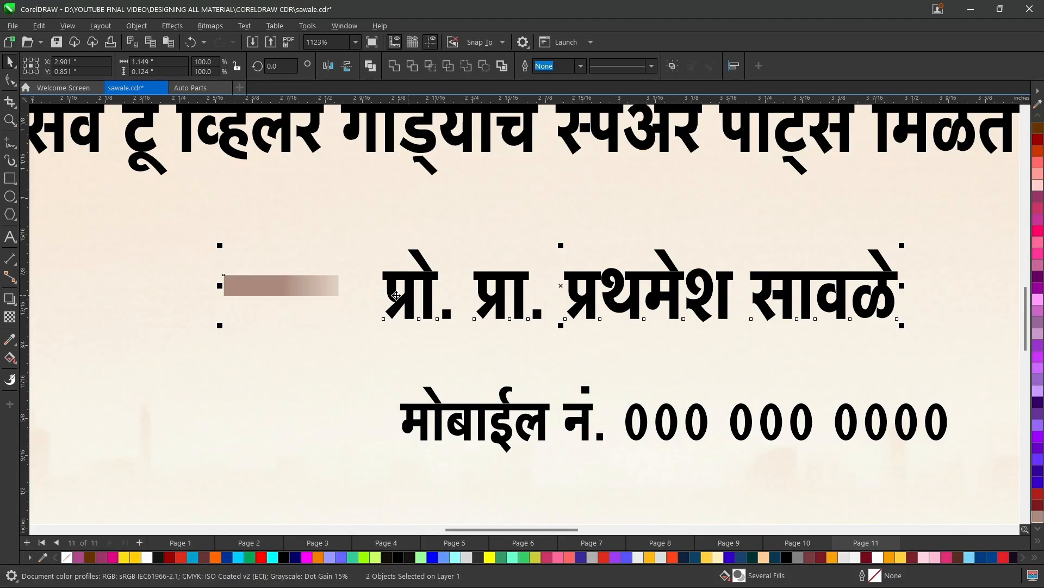
click(293, 297)
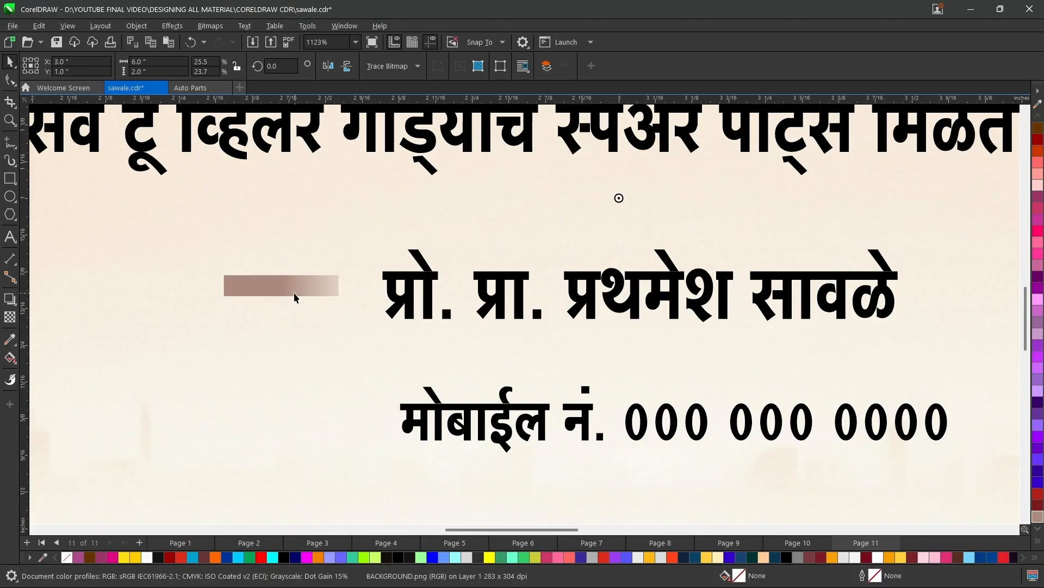
scroll(292, 292, down, 2)
scroll(456, 332, down, 4)
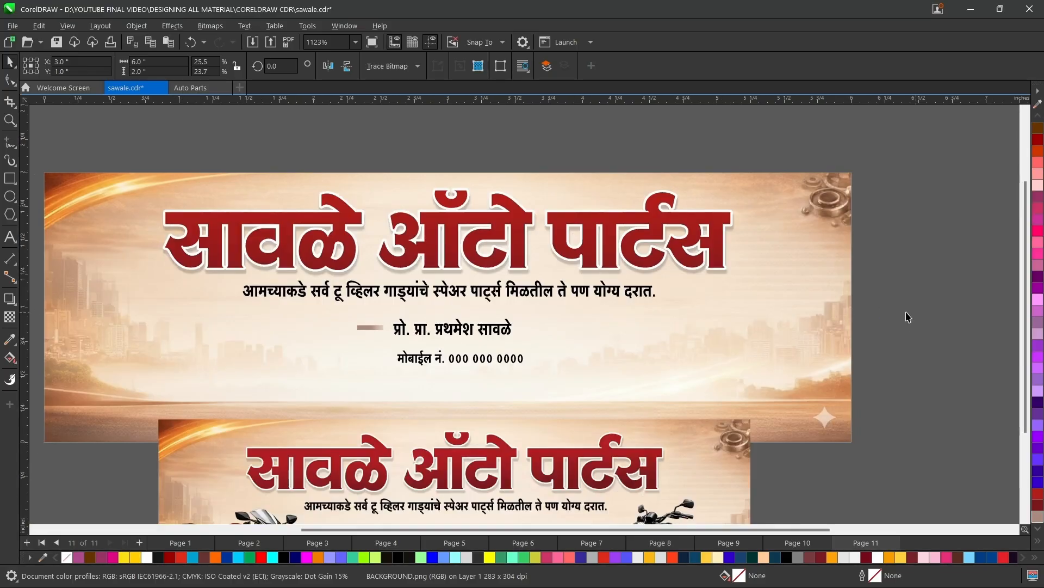
click(908, 316)
scroll(404, 321, up, 5)
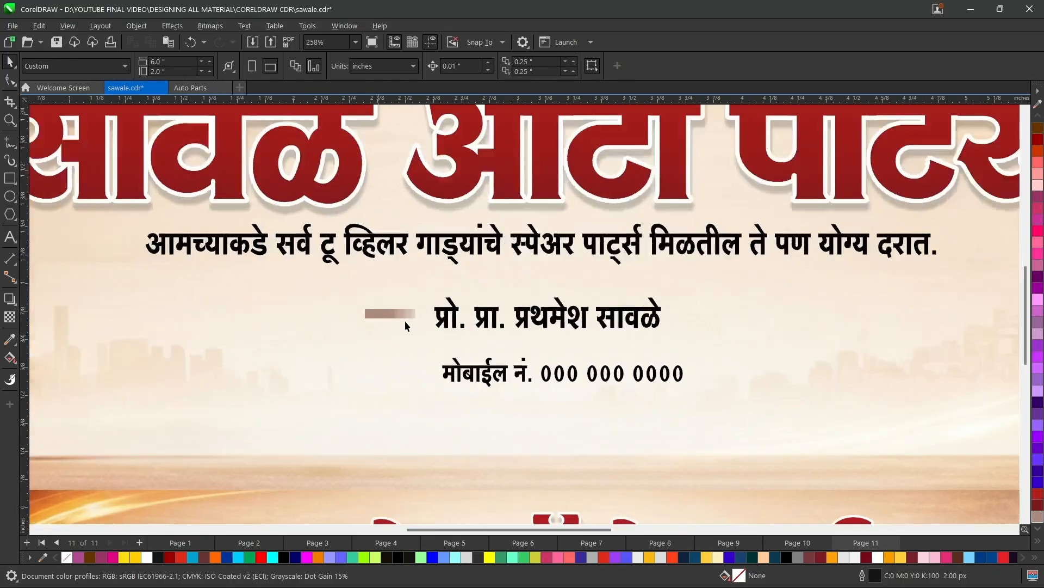
click(398, 313)
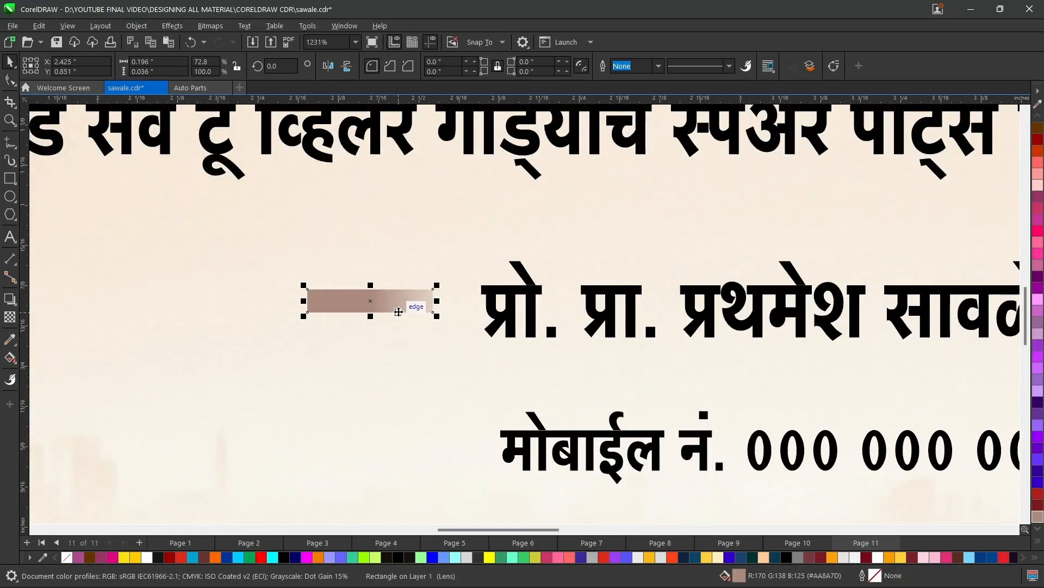
key(Down)
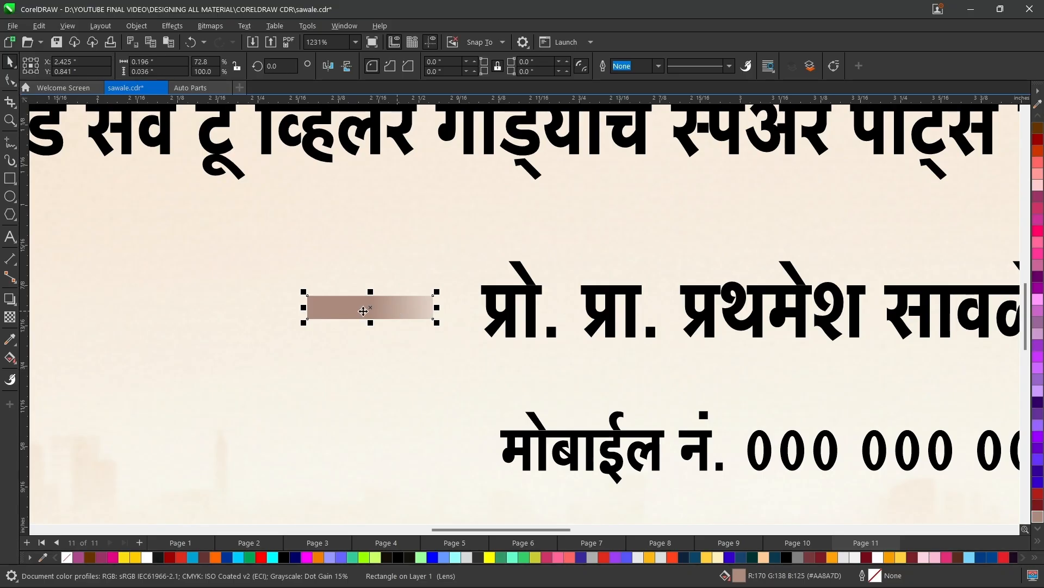
Place a copy of the faded bar just past the end of the proprietor line and mirror it horizontally.
scroll(364, 311, down, 2)
drag(354, 313, 934, 338)
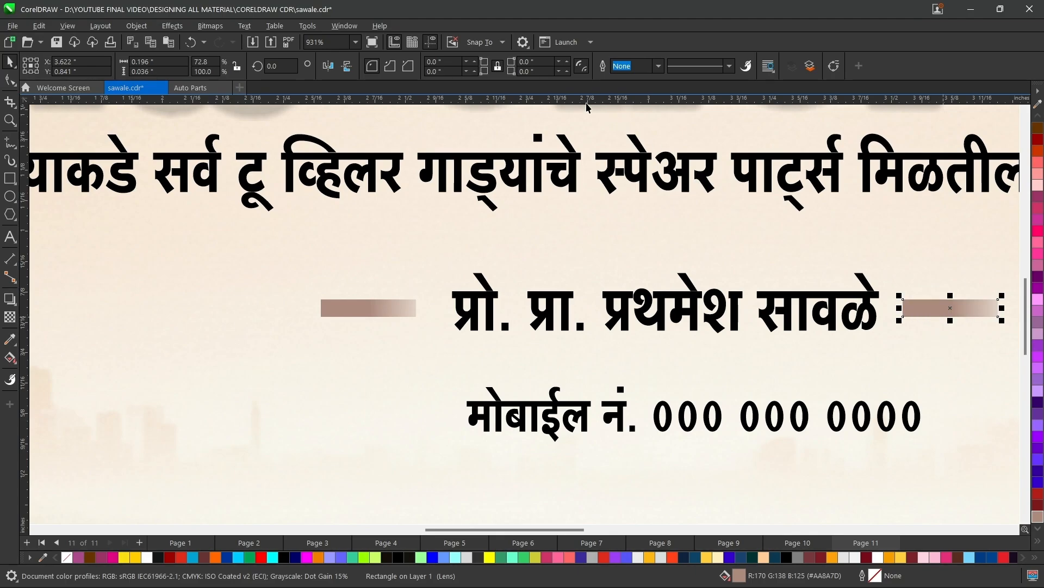
click(329, 67)
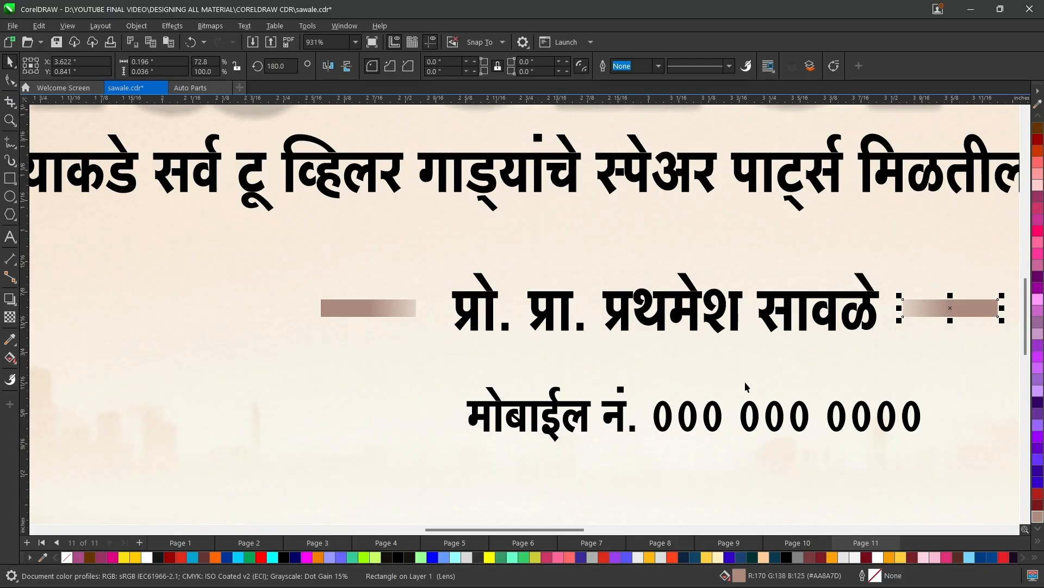
scroll(615, 385, down, 5)
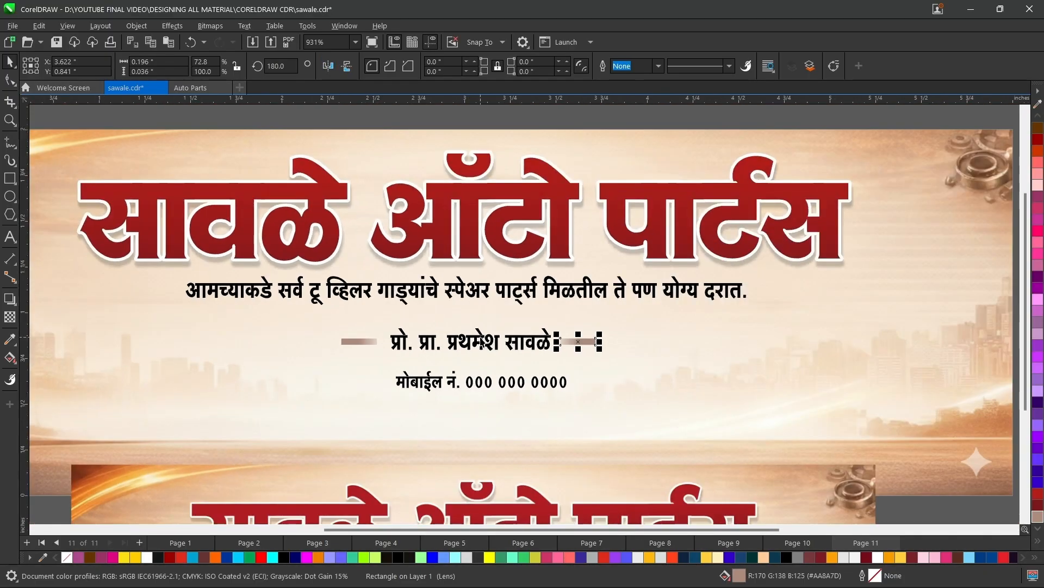
scroll(481, 341, down, 2)
click(447, 137)
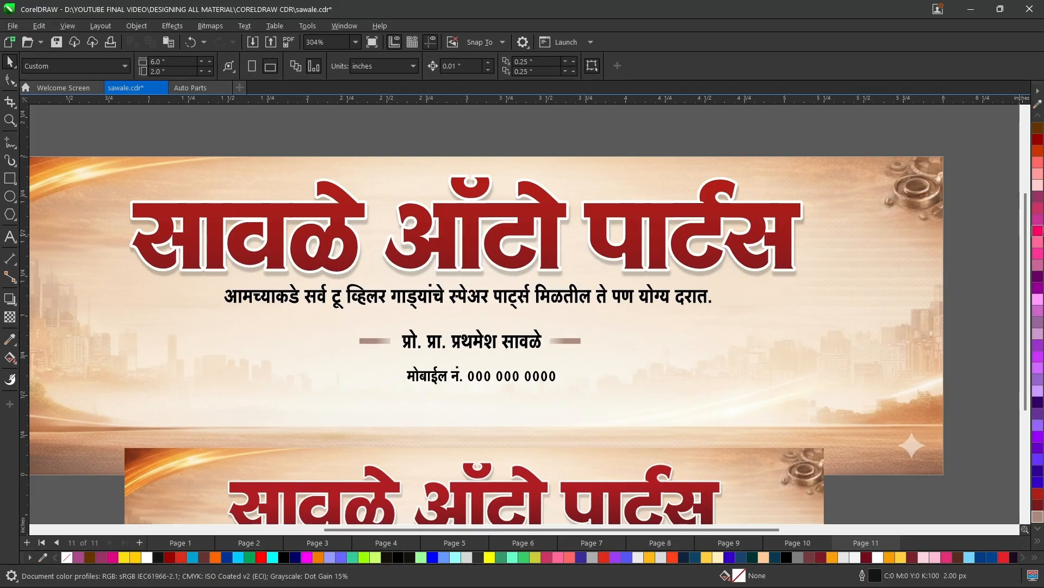
Import the PHONE image at about 0.52 by 0.173 inch and place it directly in front of the mobile number line.
drag(1025, 230, 1027, 295)
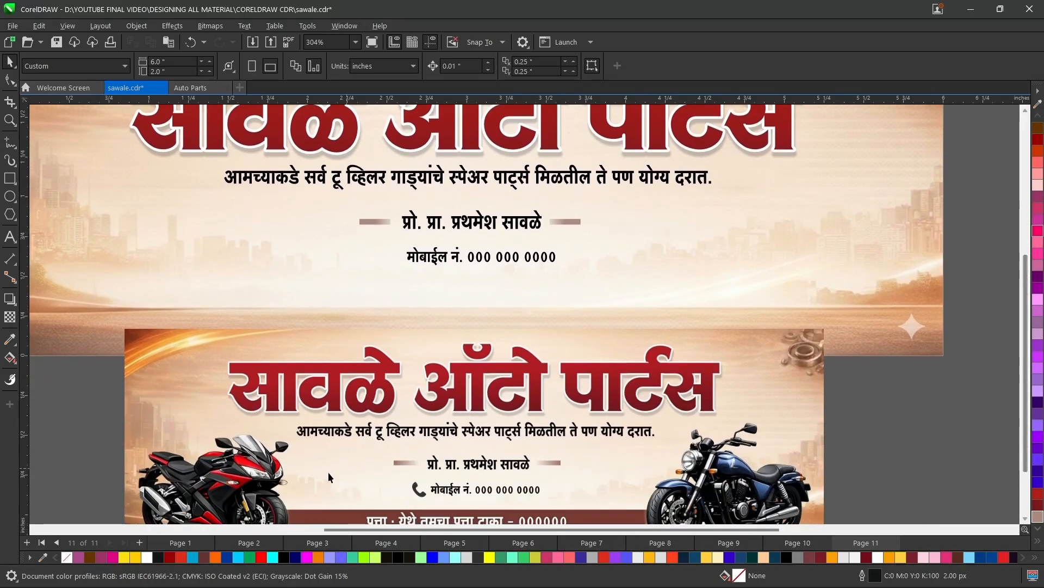
click(384, 221)
click(300, 267)
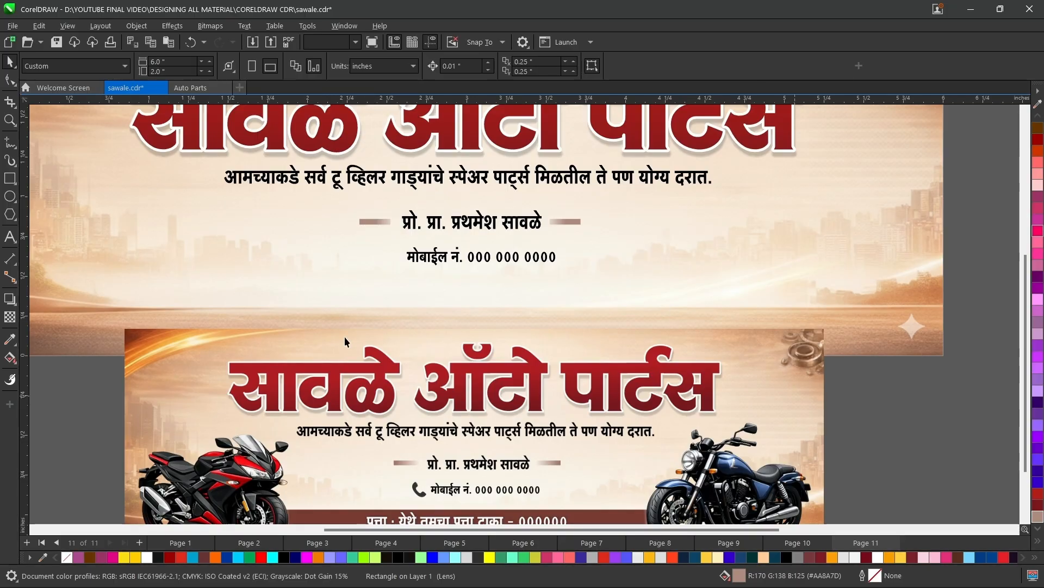
key(ctrl+i)
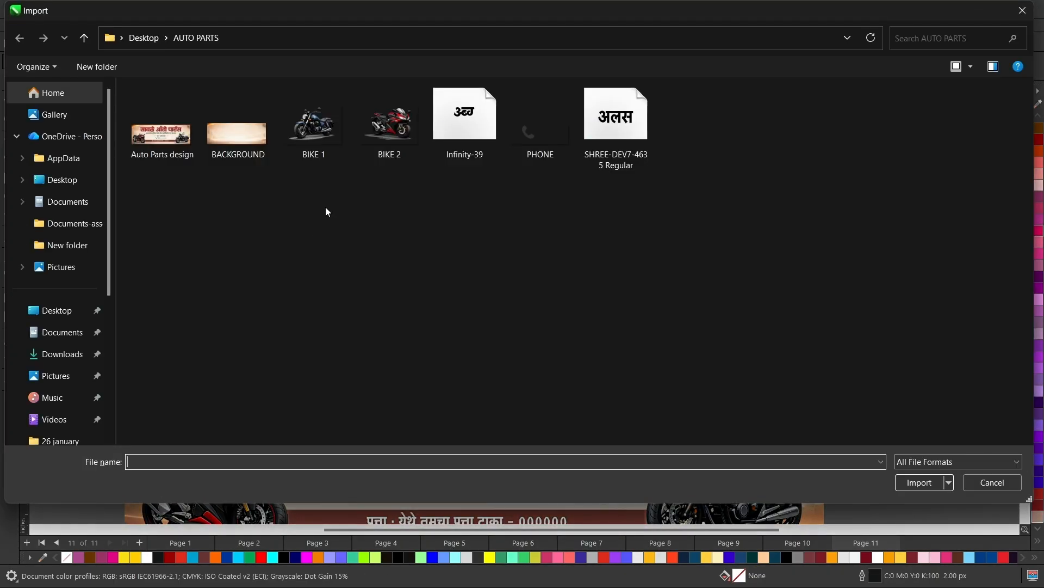
double_click(528, 135)
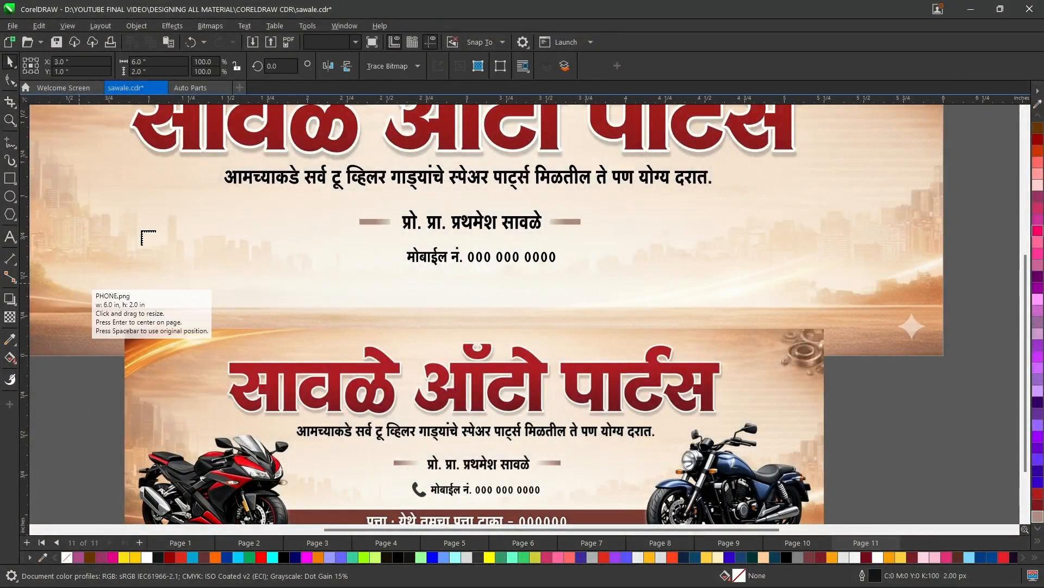
drag(159, 219, 242, 295)
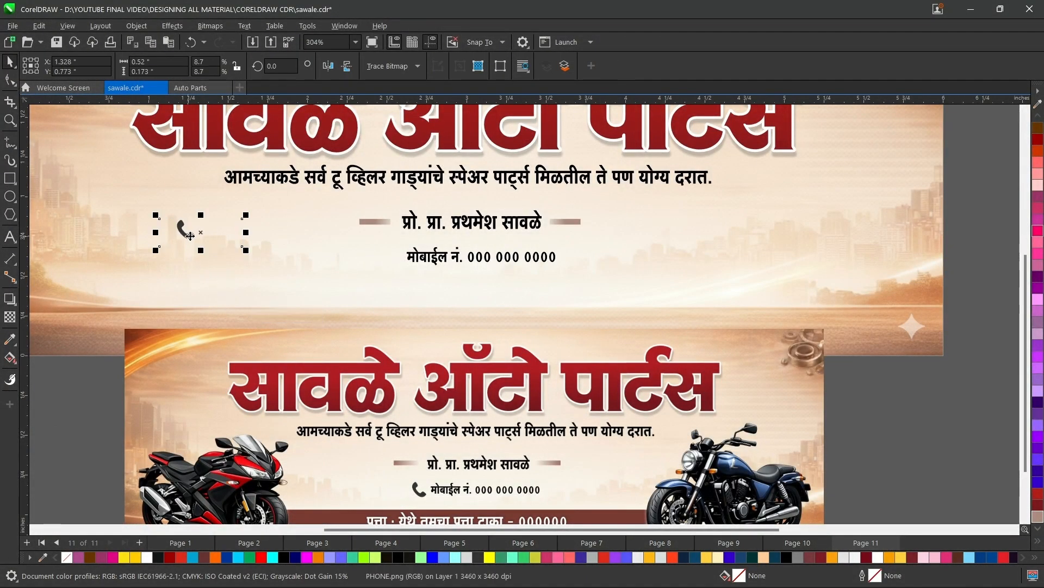
drag(188, 234, 417, 272)
click(1002, 302)
drag(1023, 268, 1022, 219)
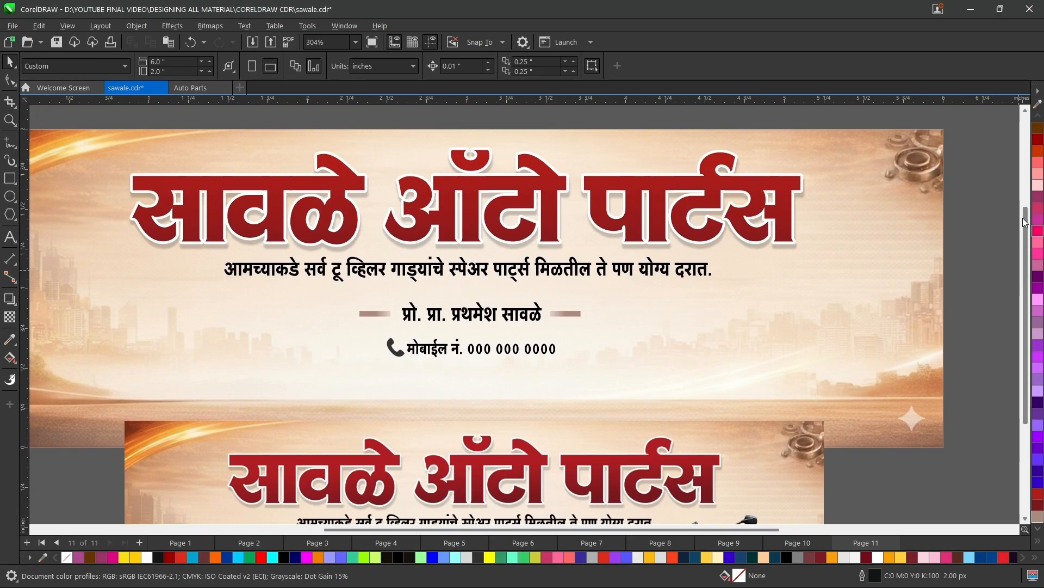
Import the BIKE 2 image at about 2.035 by 1.356 inch and position it in the banner's lower-left area.
scroll(914, 219, down, 1)
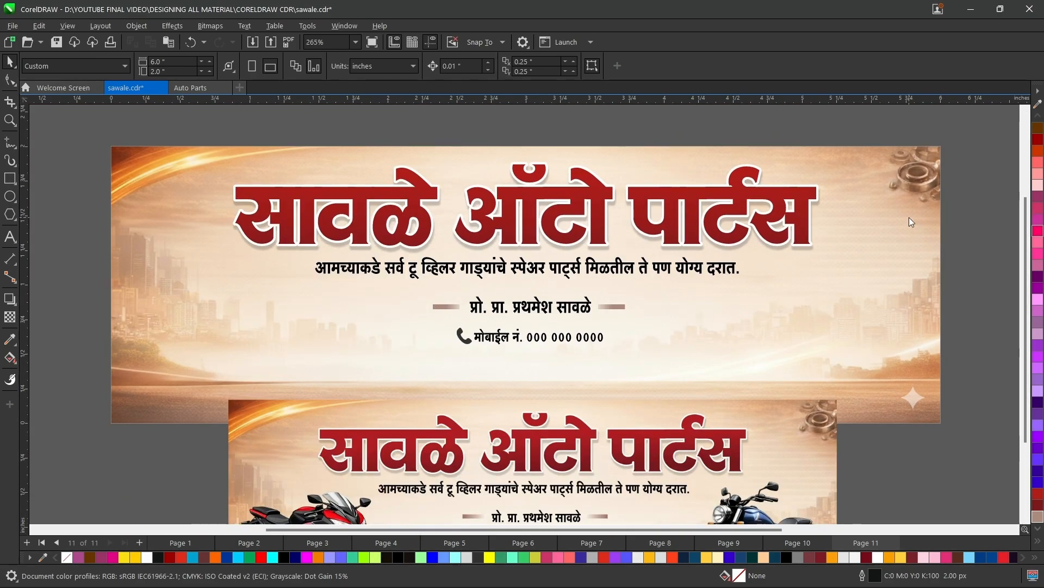
key(ctrl+i)
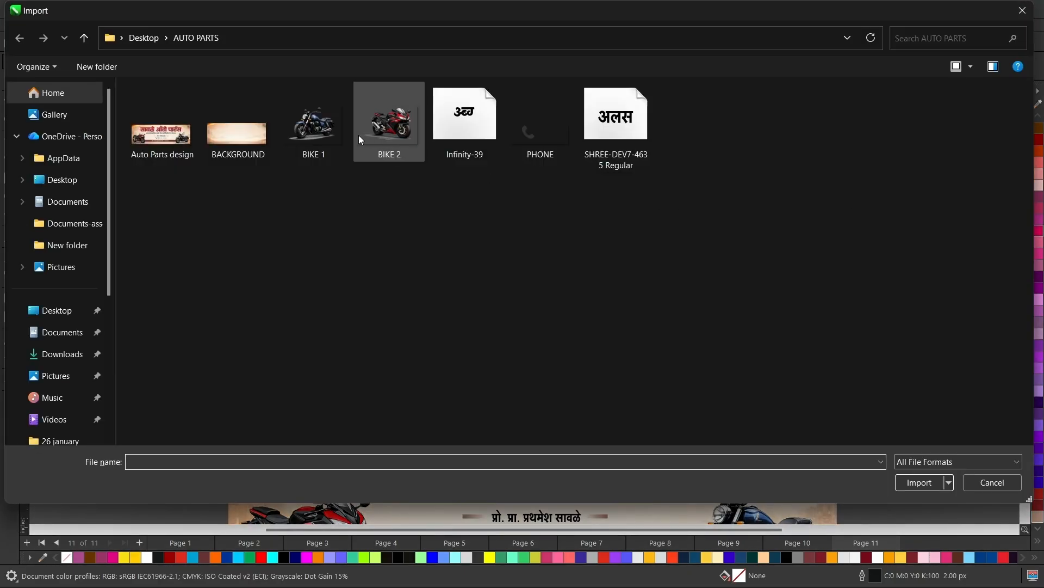
click(379, 131)
double_click(379, 130)
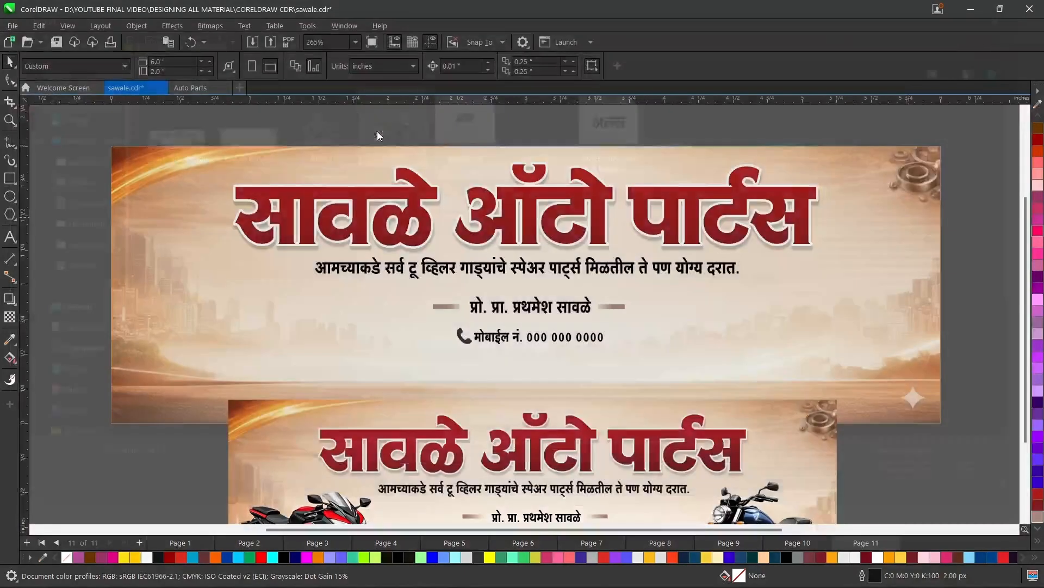
drag(116, 237, 398, 438)
drag(338, 340, 300, 341)
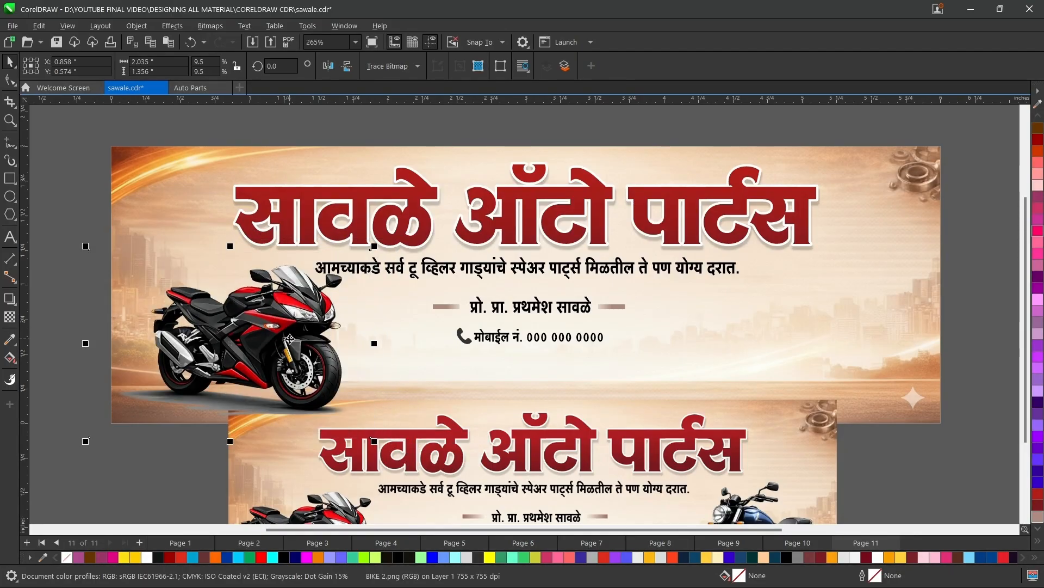
key(Down)
key(Left)
key(Left)
key(Left)
key(Left)
key(Left)
key(Left)
key(Left)
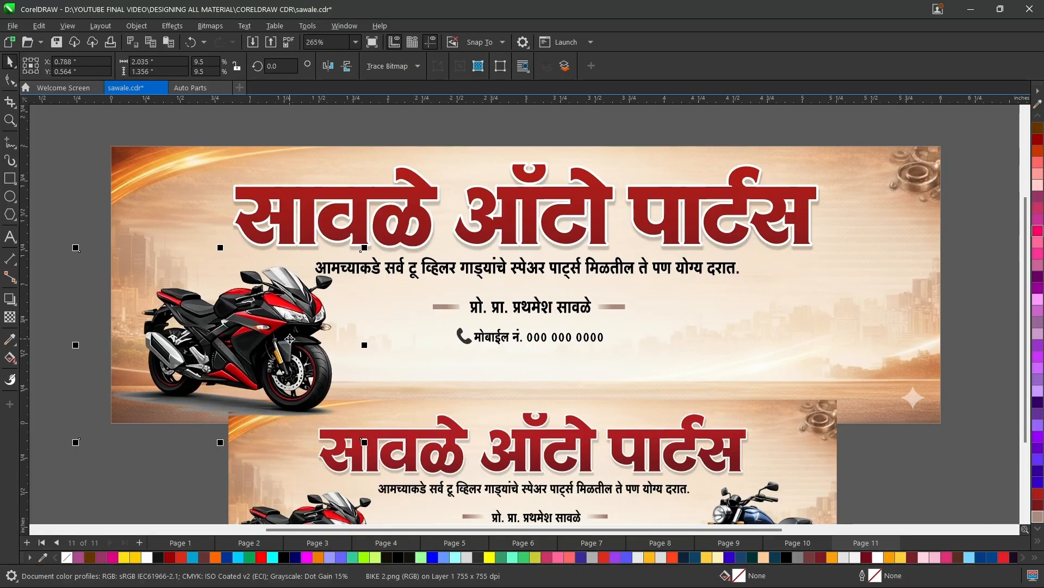
Shift the reference image down until it sits just below the banner's lower edge.
click(449, 467)
key(Down)
key(Down)
key(Down)
key(Down)
key(Down)
key(Down)
key(Down)
key(Down)
key(Down)
key(Down)
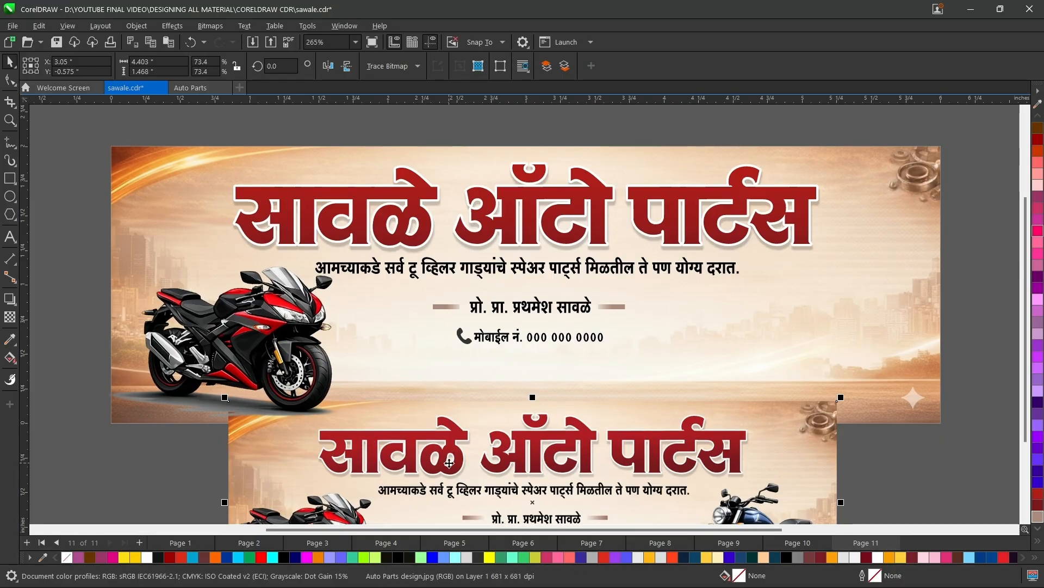
key(Down)
key(Down)
key(Down)
key(Down)
key(Down)
key(Down)
key(Down)
key(Down)
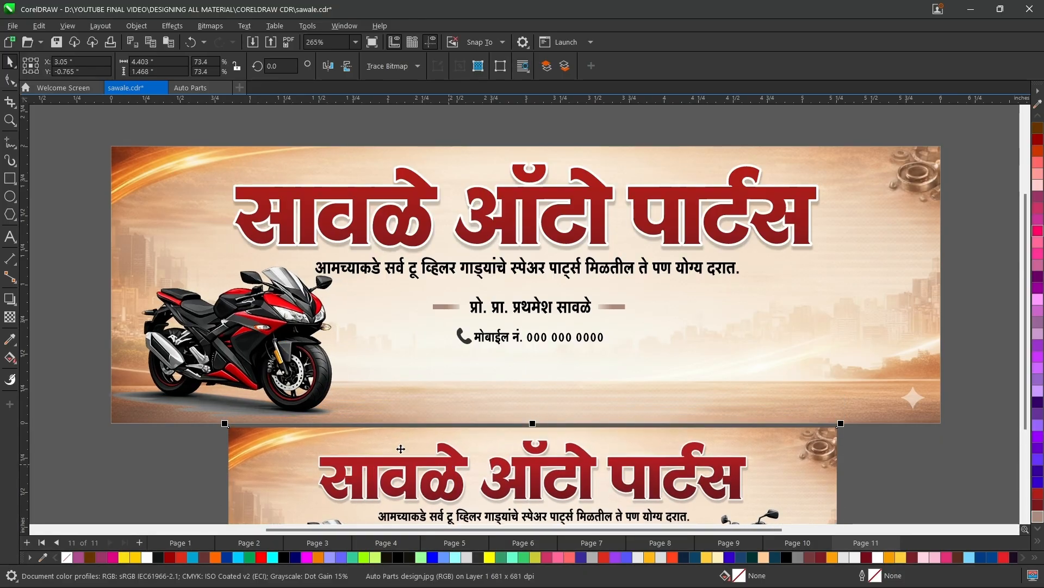
click(270, 309)
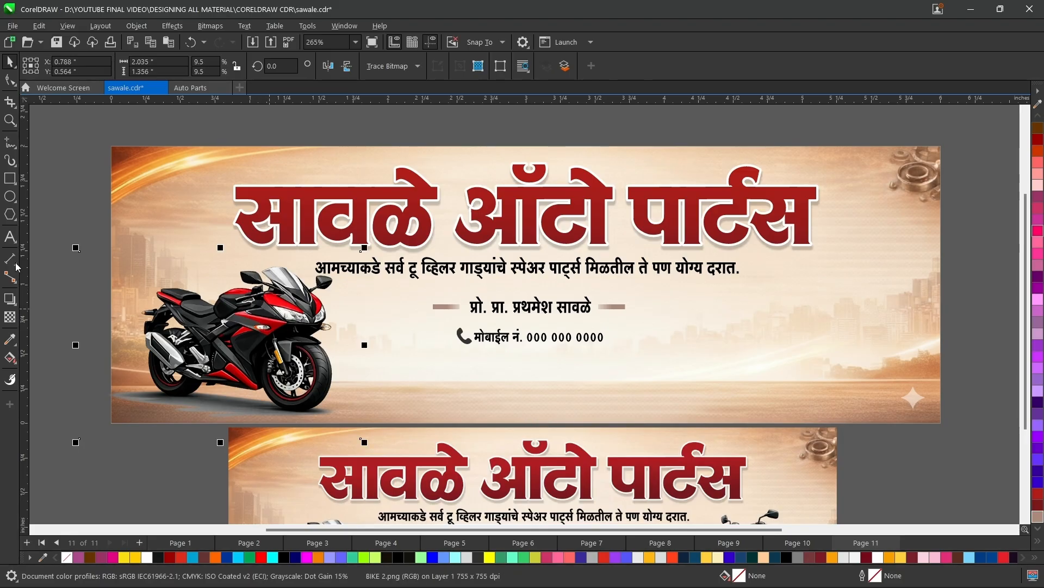
click(51, 196)
Import the BIKE 1 image at about 1.976 by 1.317 inch and position it in the banner's lower-right area.
key(ctrl+i)
click(315, 136)
double_click(314, 136)
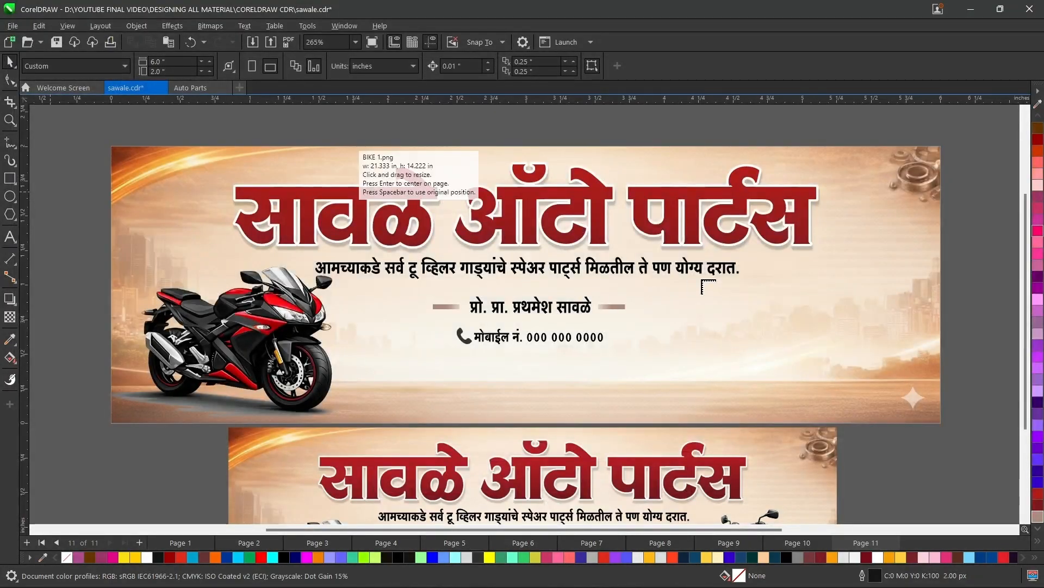
drag(708, 270, 989, 460)
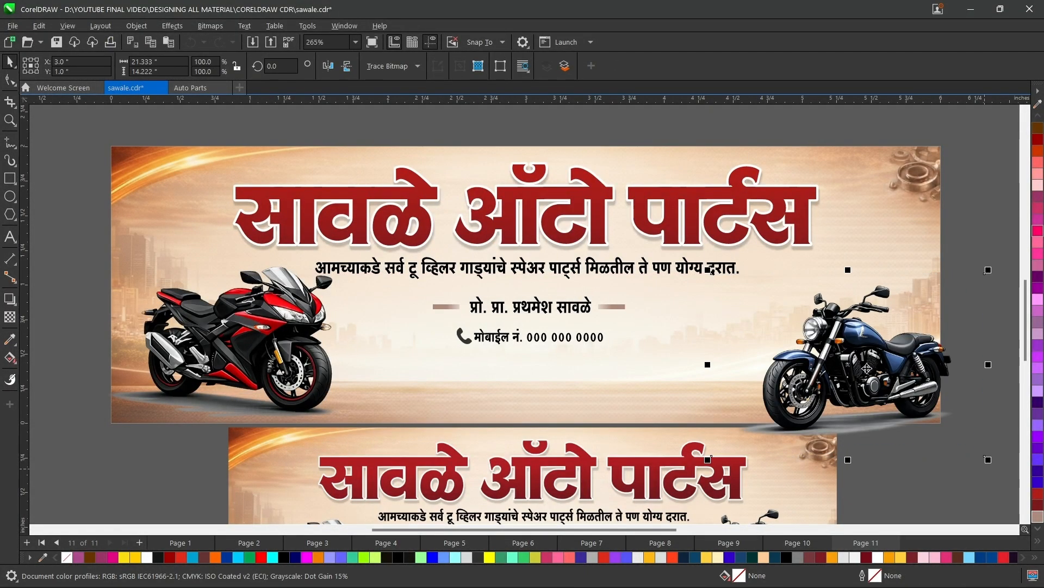
drag(841, 359, 806, 338)
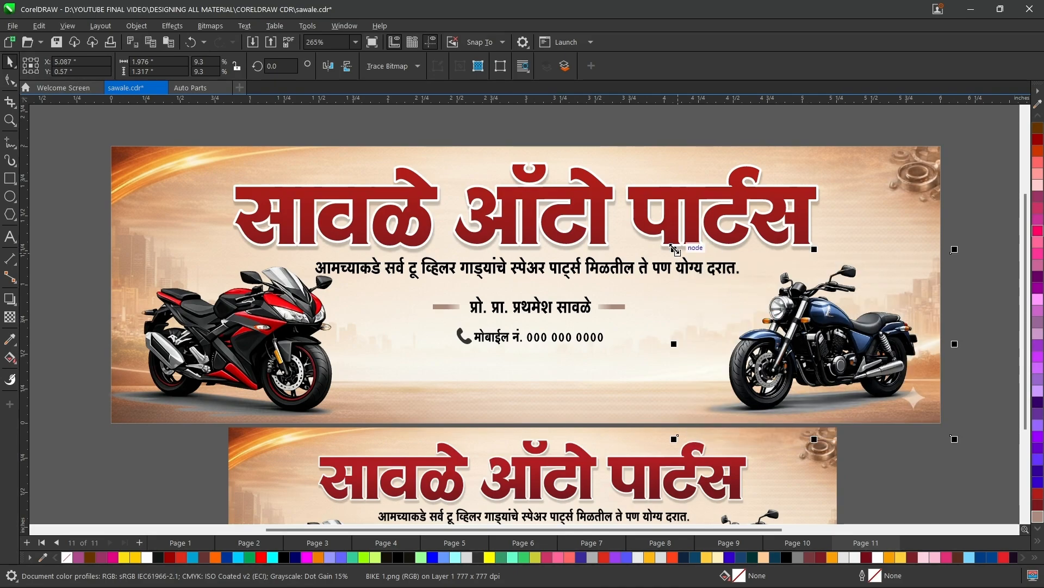
Enlarge the BIKE 1 image to about 2.194 by 1.463 inch, keeping it in the banner's lower-right area.
drag(674, 249, 632, 220)
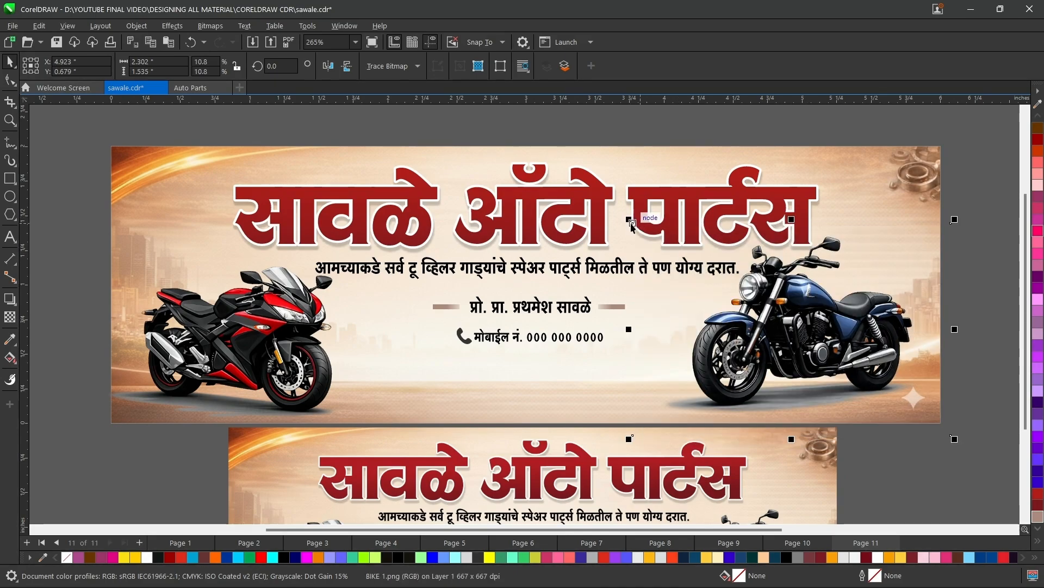
drag(631, 220, 671, 246)
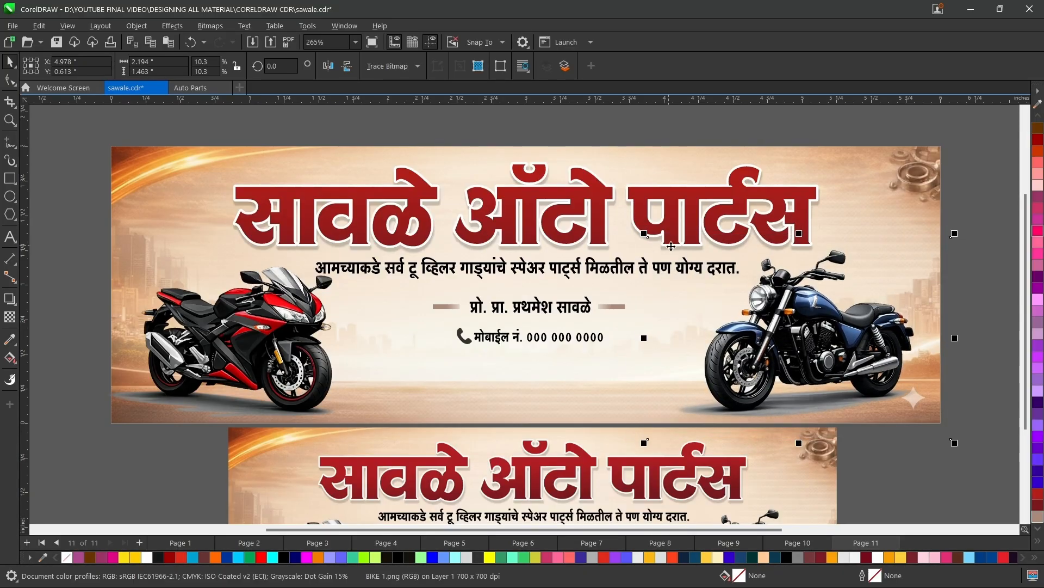
click(1003, 210)
Draw a rectangle about 2.9 by 0.161 inch below the mobile number line, spanning between the two motorcycles.
scroll(1027, 212, down, 1)
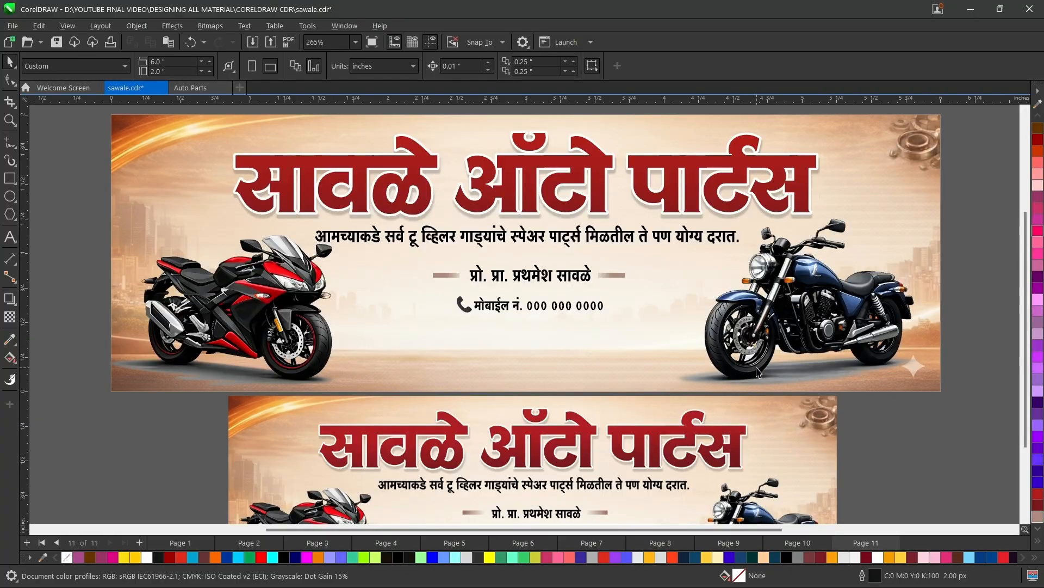
scroll(1026, 307, down, 1)
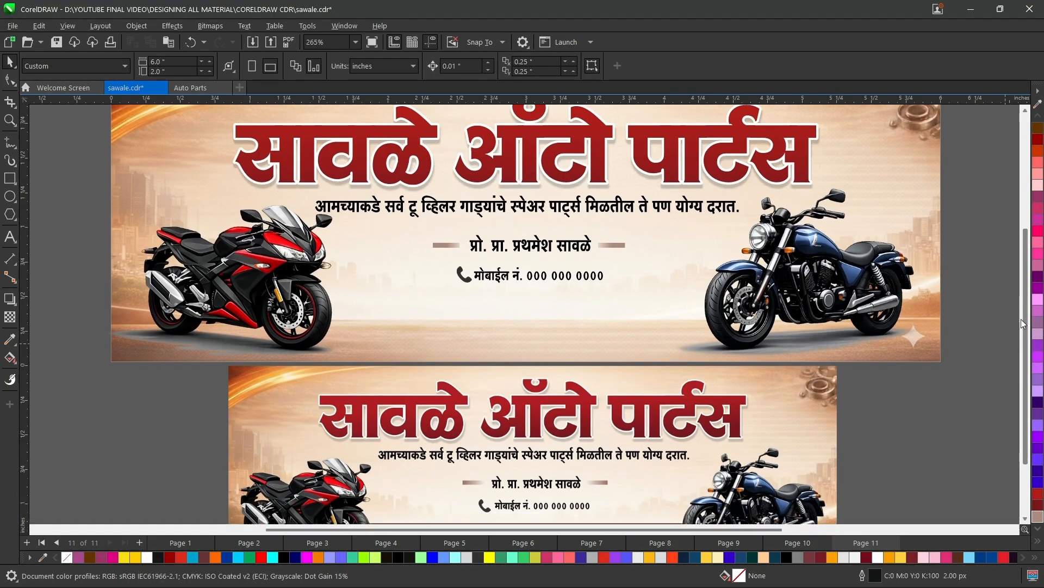
click(9, 178)
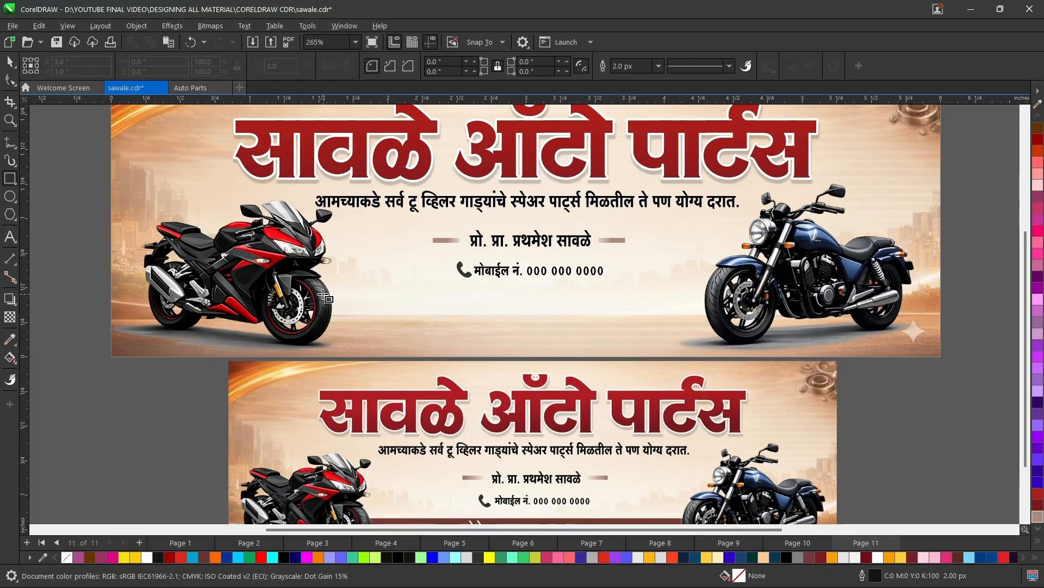
mouse_move(318, 292)
mouse_down()
mouse_move(731, 315)
mouse_move(718, 314)
mouse_up()
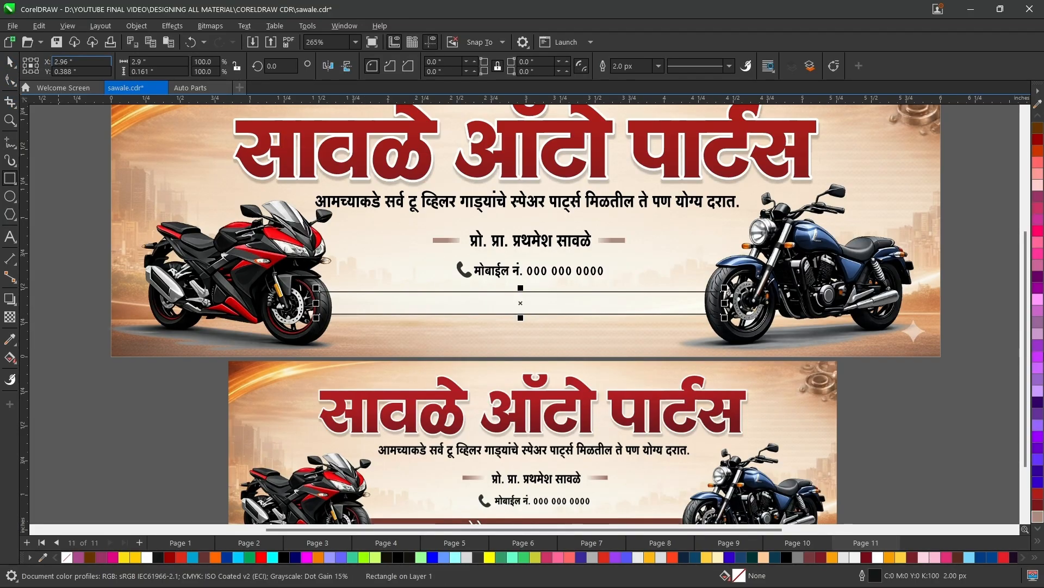
Fill the rectangle with the brown sampled from the reference image's address strip and set its outline to None.
scroll(1025, 342, down, 1)
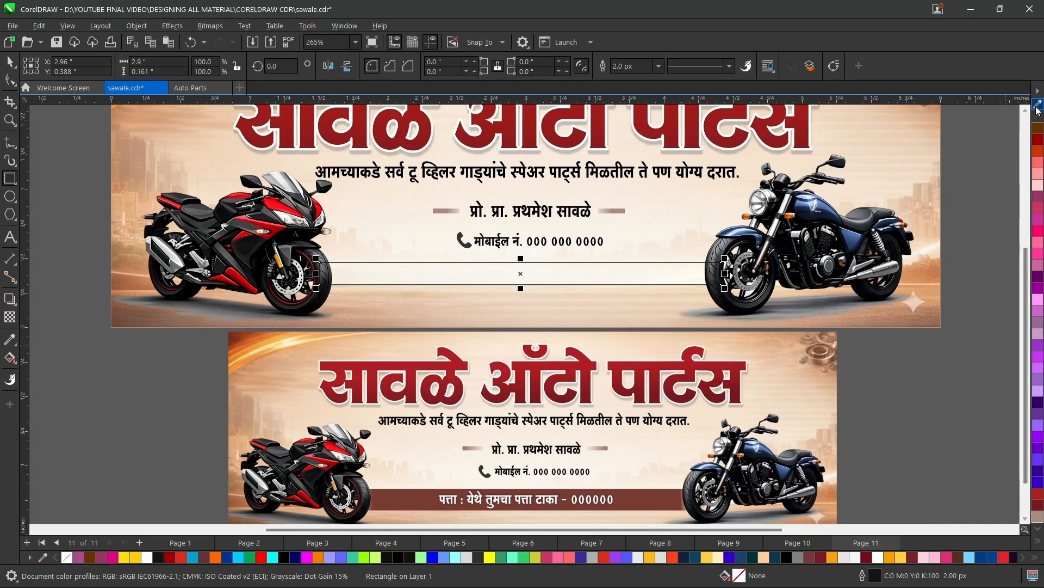
key(super+shift+c)
click(640, 509)
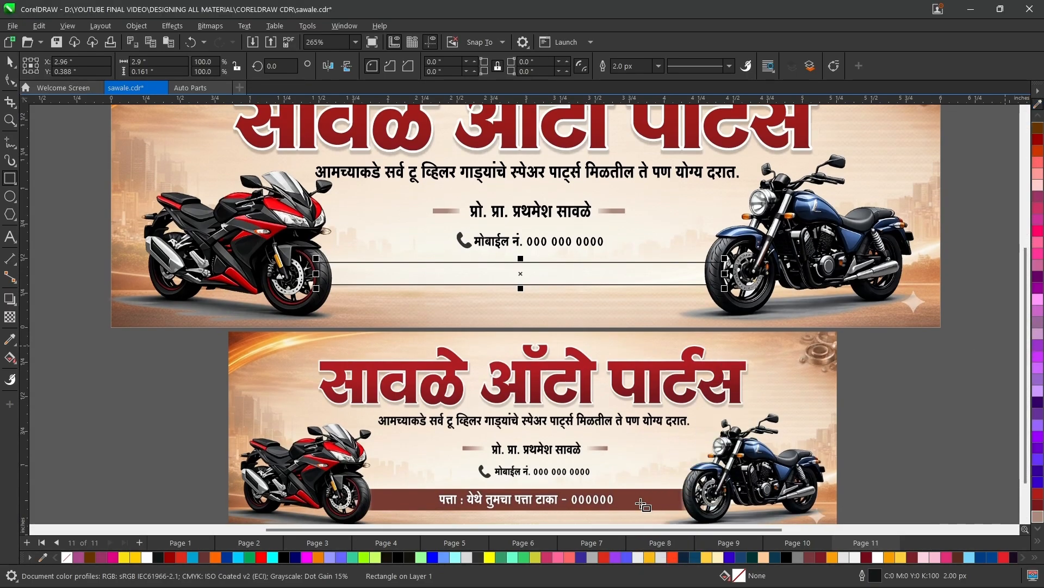
click(1038, 514)
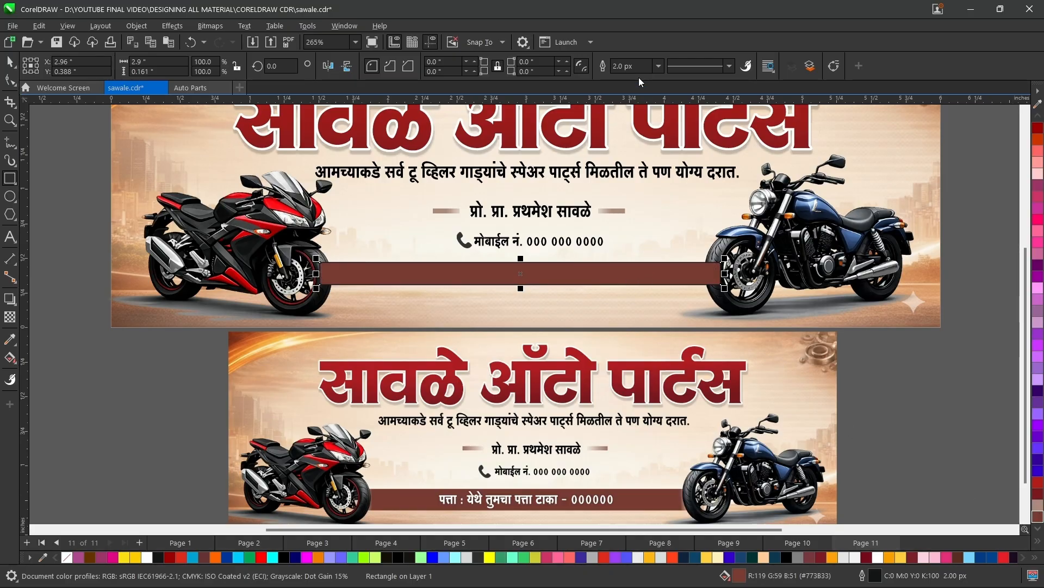
click(659, 66)
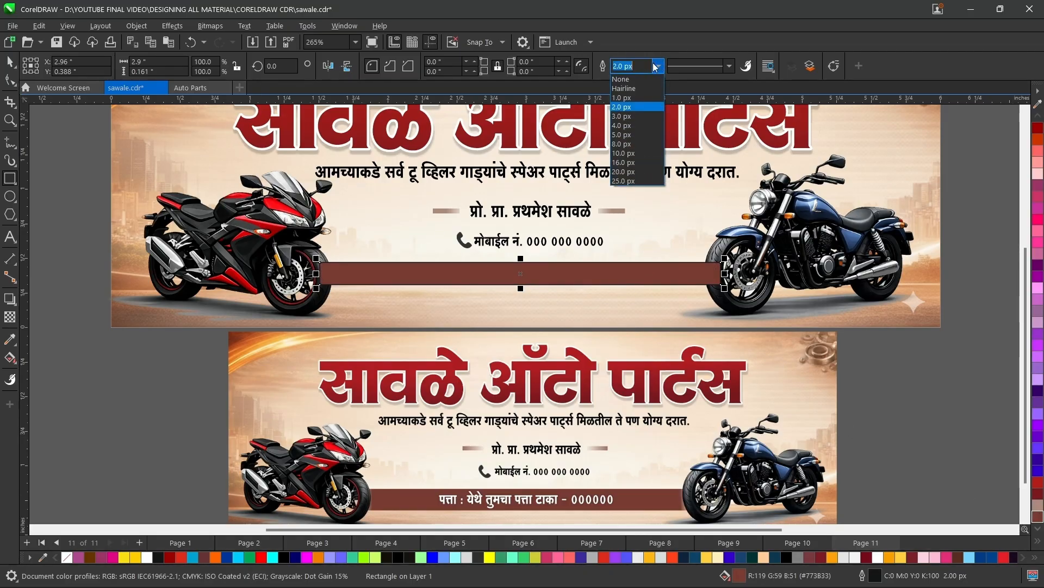
click(624, 80)
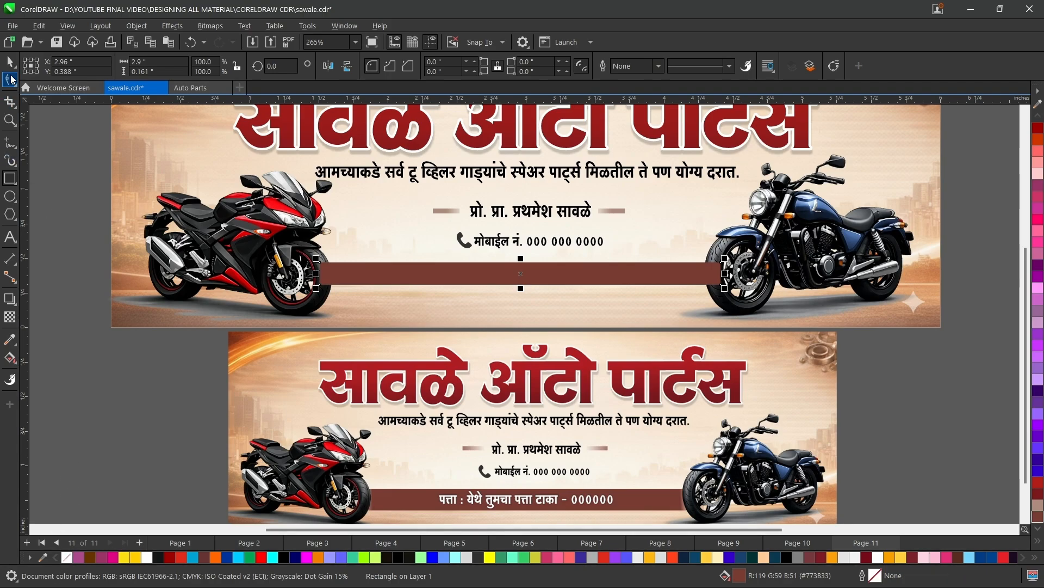
Bring both the red and blue motorcycle images to the front so they overlap the brown strip's ends.
key(space)
click(234, 232)
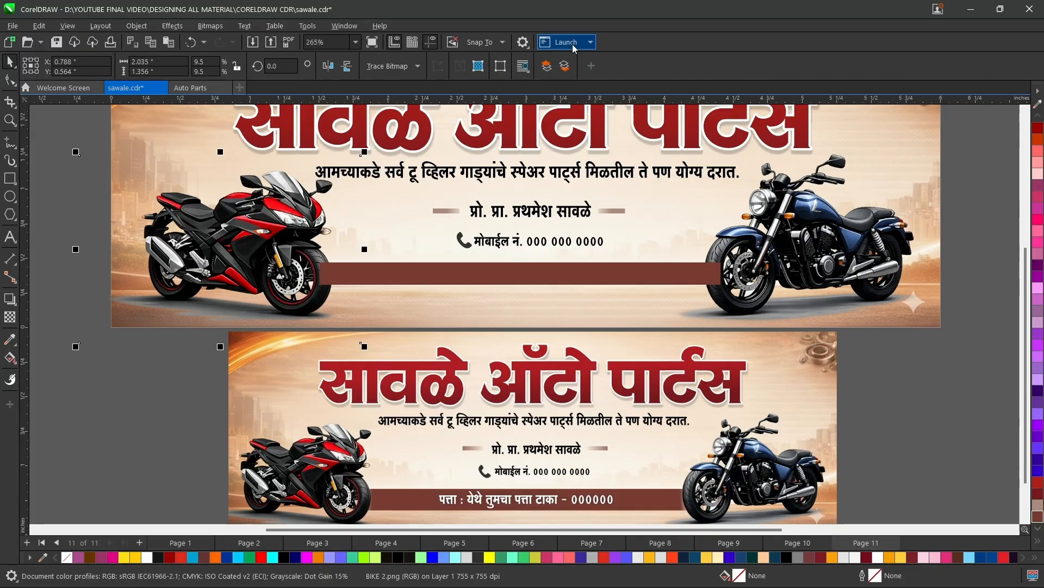
click(545, 71)
click(762, 194)
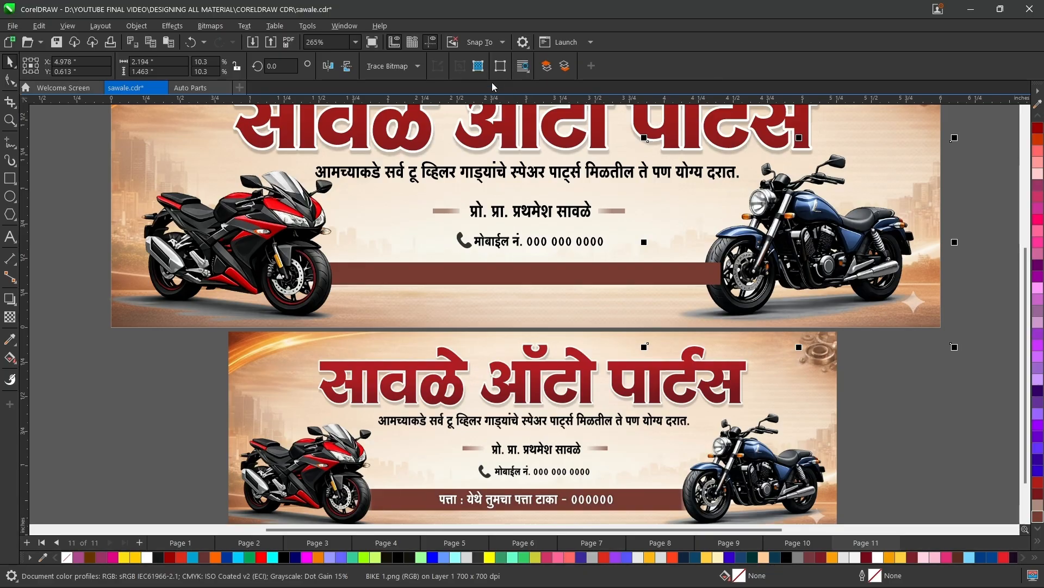
click(543, 67)
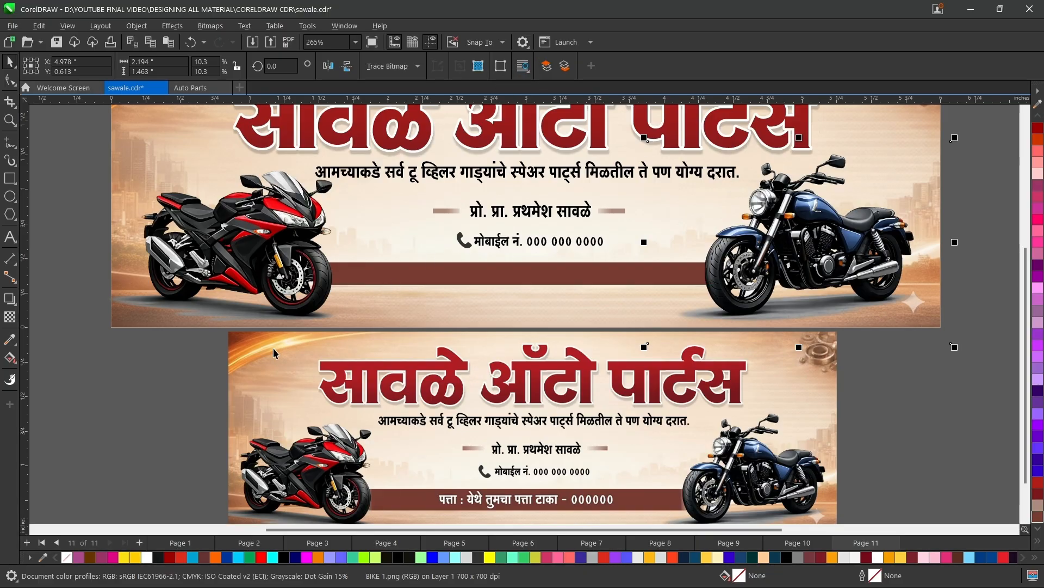
click(161, 381)
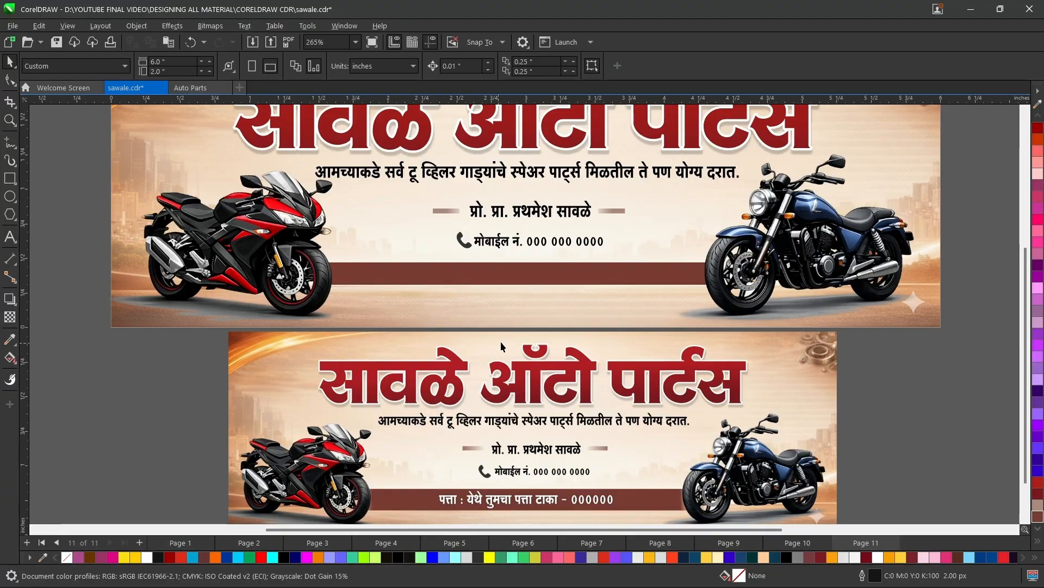
Copy the white address line from Page 10 onto Page 11's brown strip and nudge it up to Y 0.383 inch.
click(532, 219)
click(412, 71)
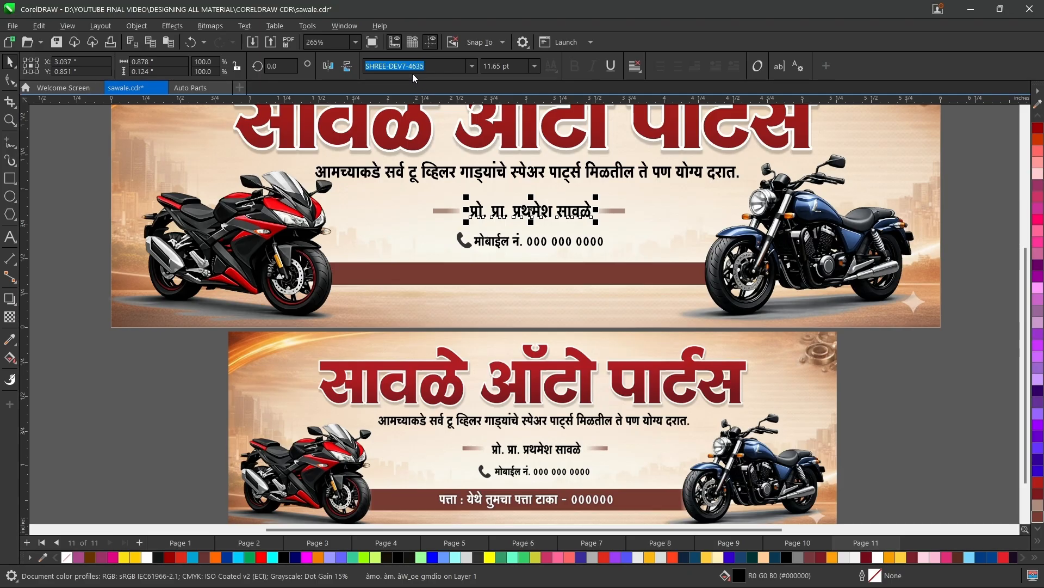
click(931, 441)
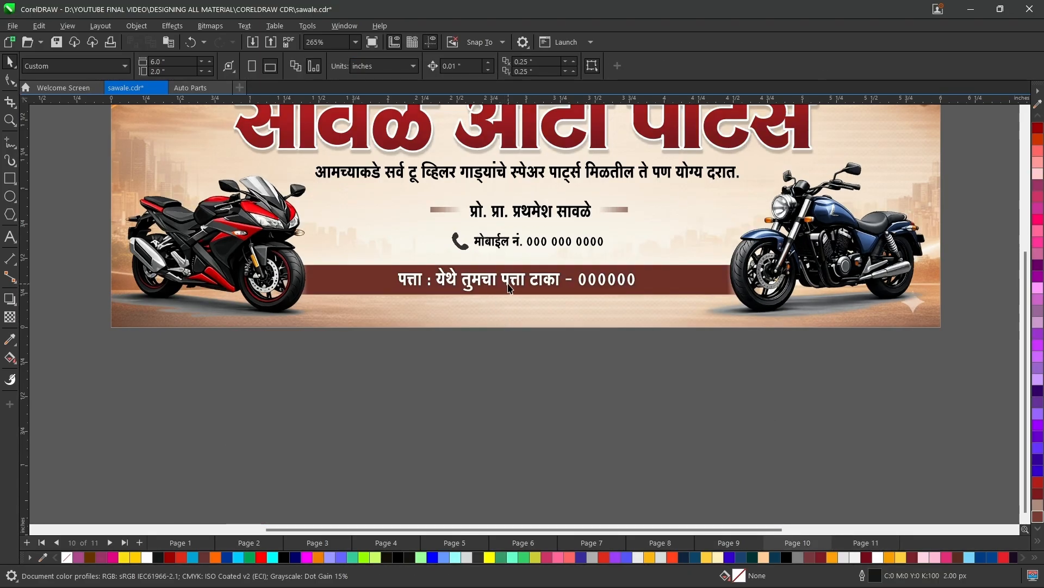
click(510, 288)
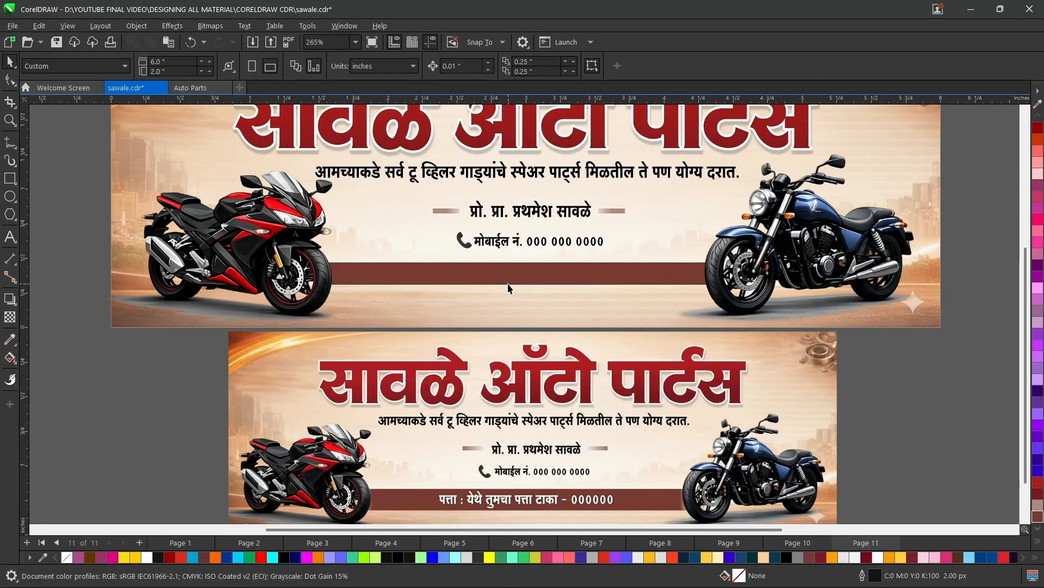
text(पत्ता : येथे तुमचा पत्ता टाका - 000000)
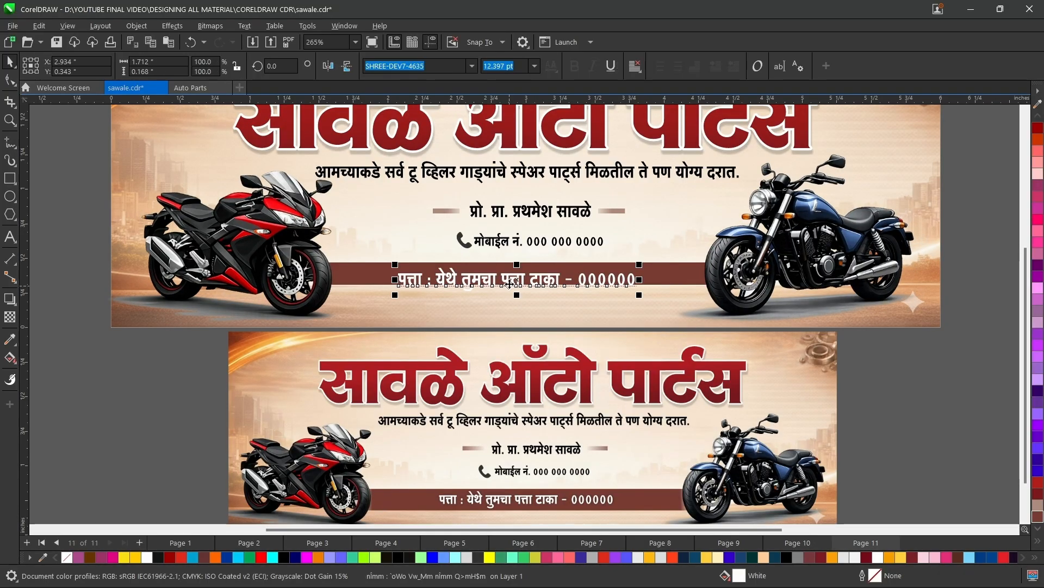
key(Up)
key(Up)
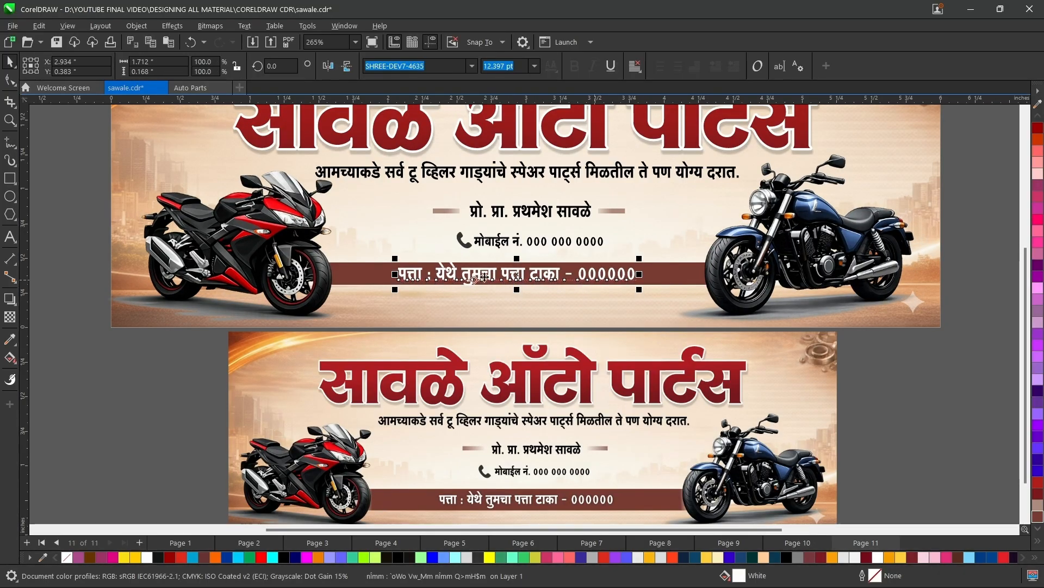
Move the address line off the brown strip, then align its vertical center with the strip's.
drag(490, 273, 483, 288)
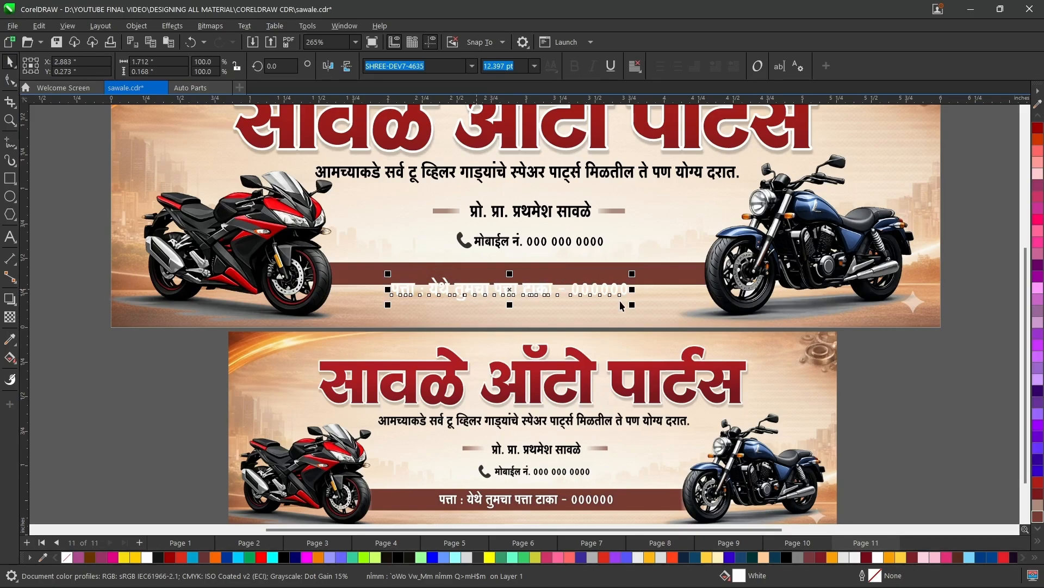
shift+click(669, 282)
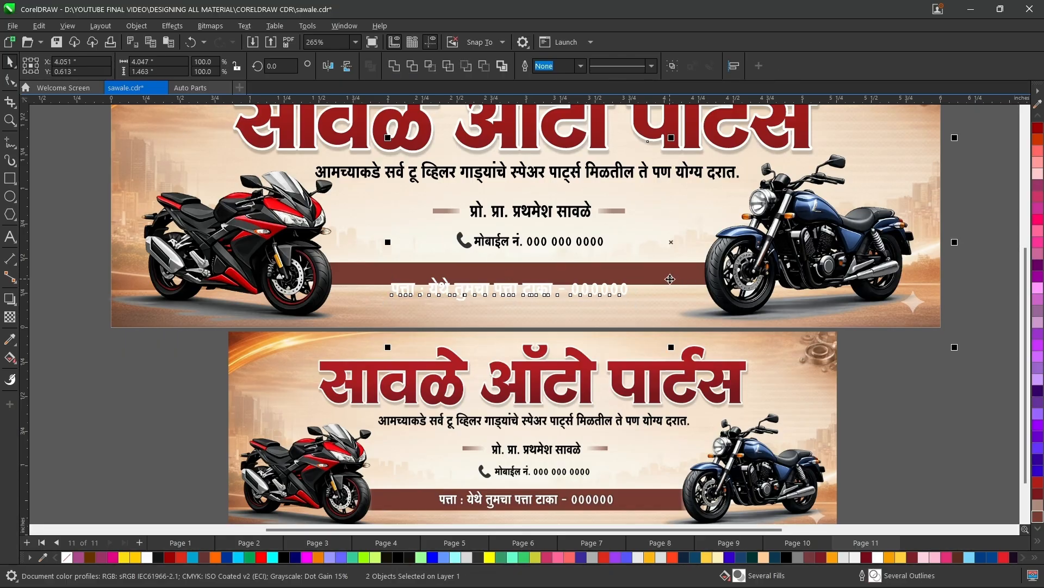
click(168, 414)
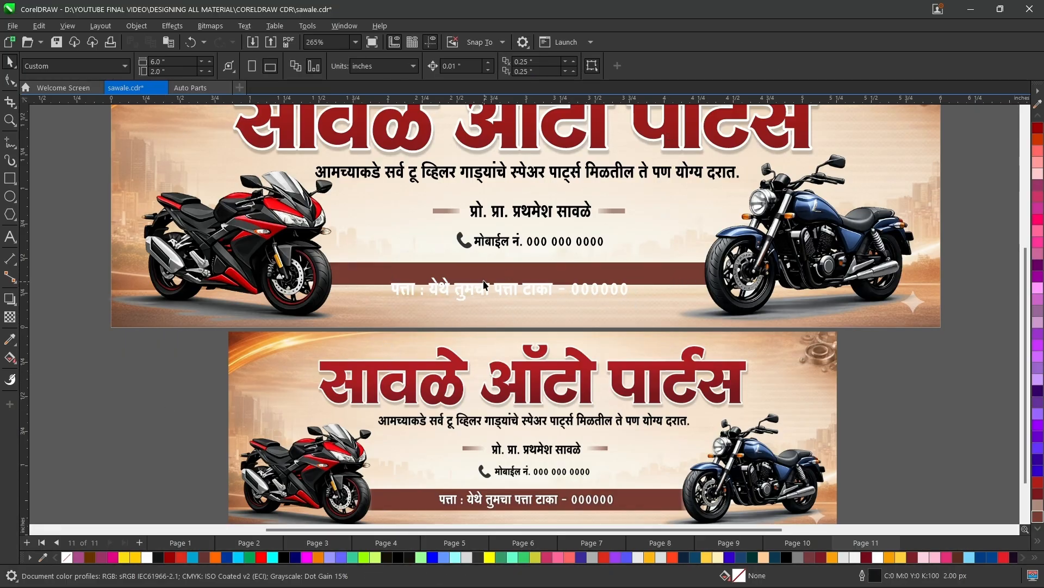
click(473, 285)
scroll(472, 282, up, 3)
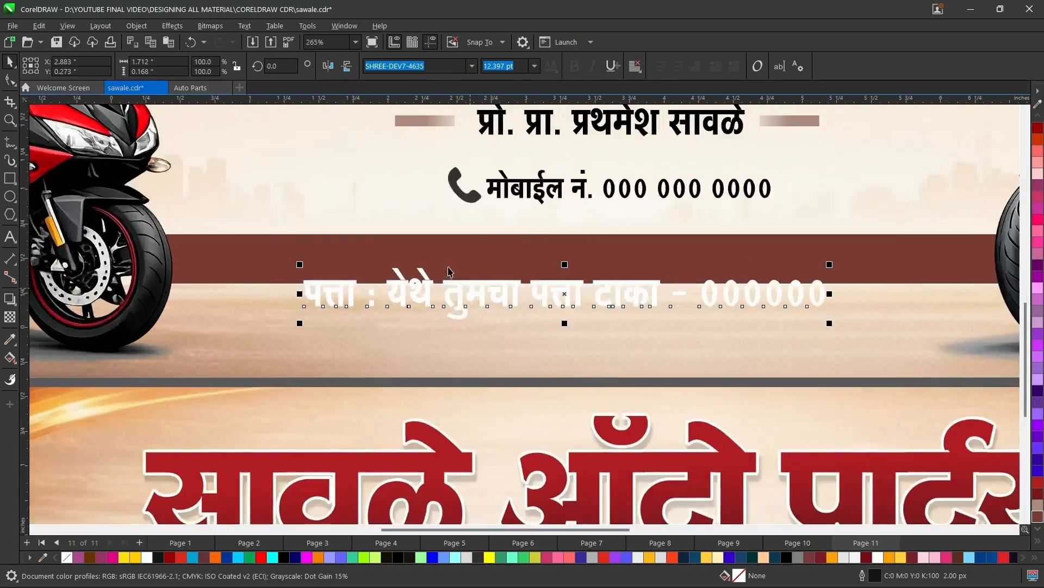
shift+click(447, 264)
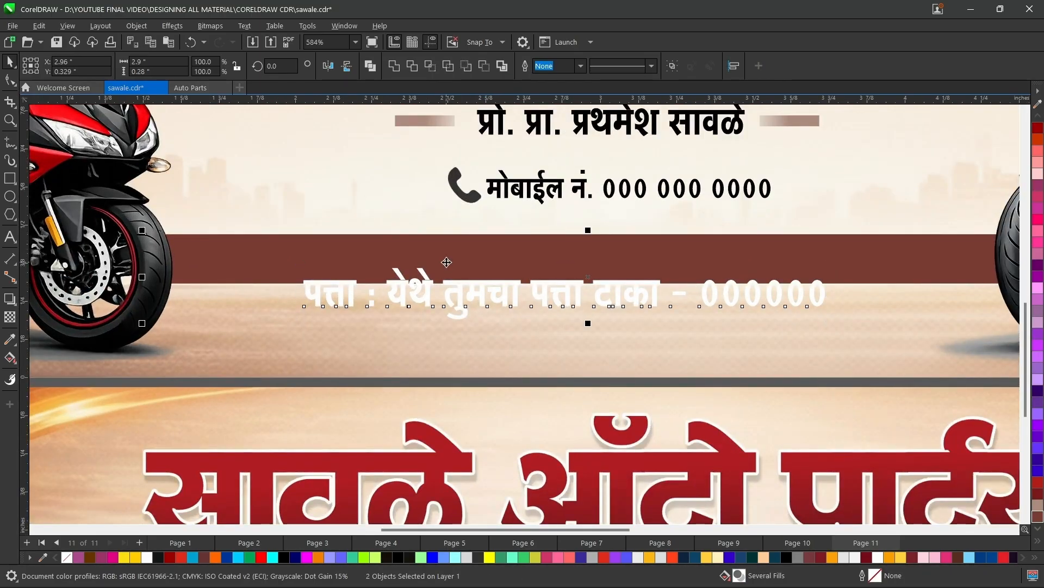
key(e)
scroll(375, 319, down, 3)
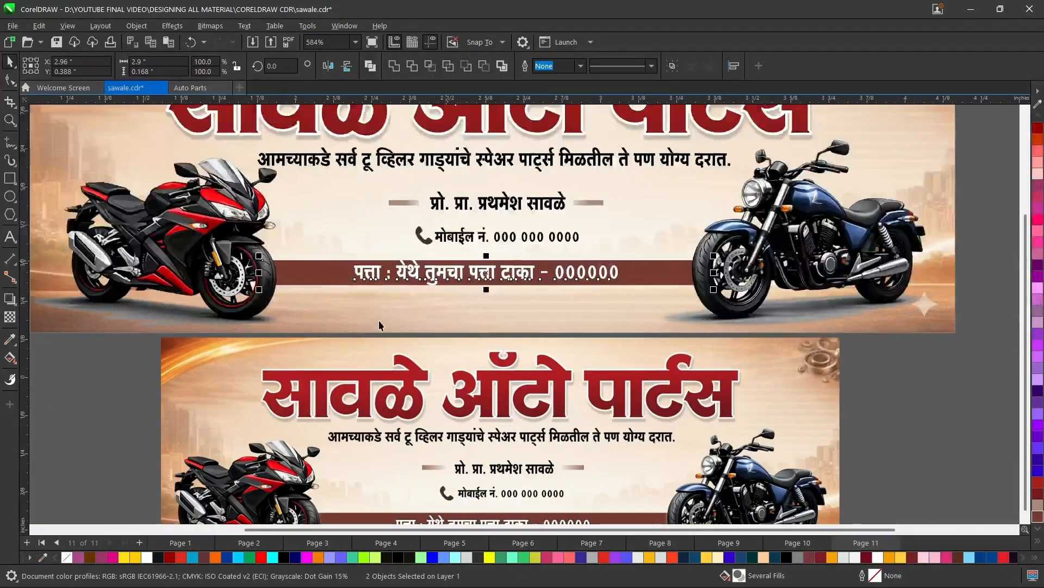
scroll(375, 320, down, 3)
scroll(460, 314, up, 2)
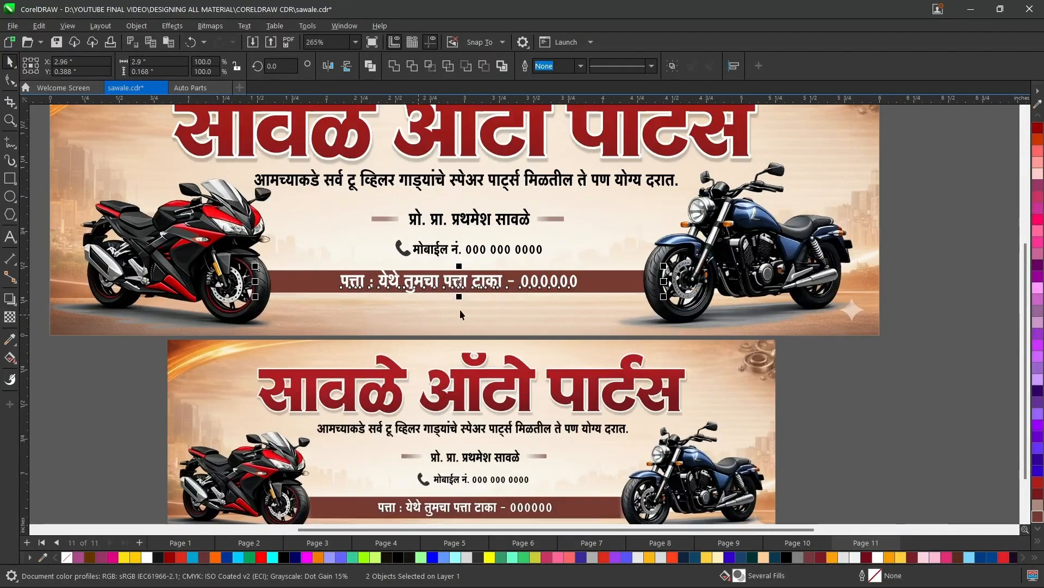
Bring the brown strip to the front of the layer, above the address text and both motorcycles.
click(910, 462)
drag(1026, 375, 1026, 368)
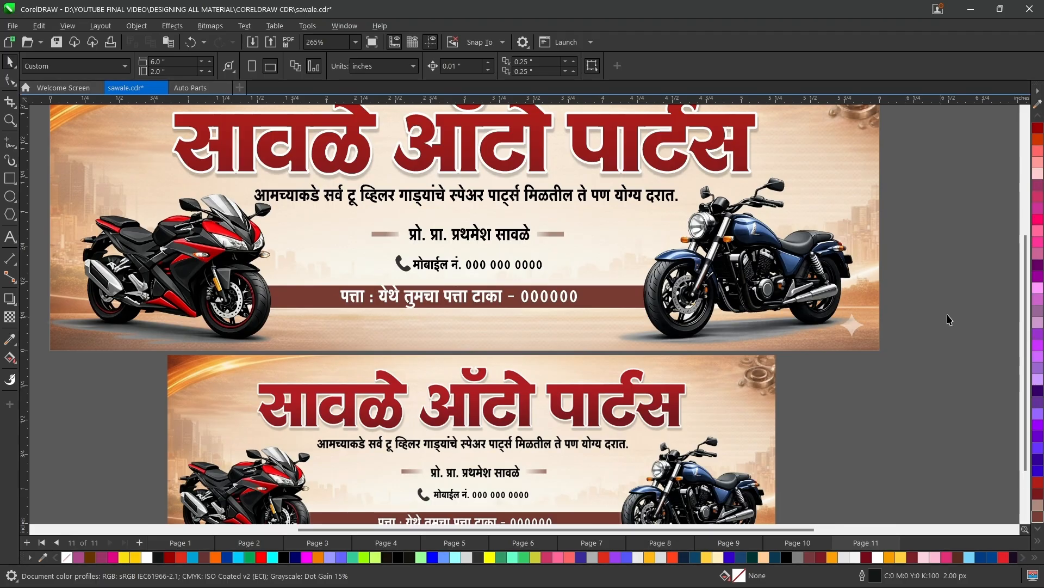
mouse_move(1026, 294)
mouse_down()
mouse_move(1026, 328)
mouse_move(1026, 298)
mouse_up()
scroll(611, 312, up, 2)
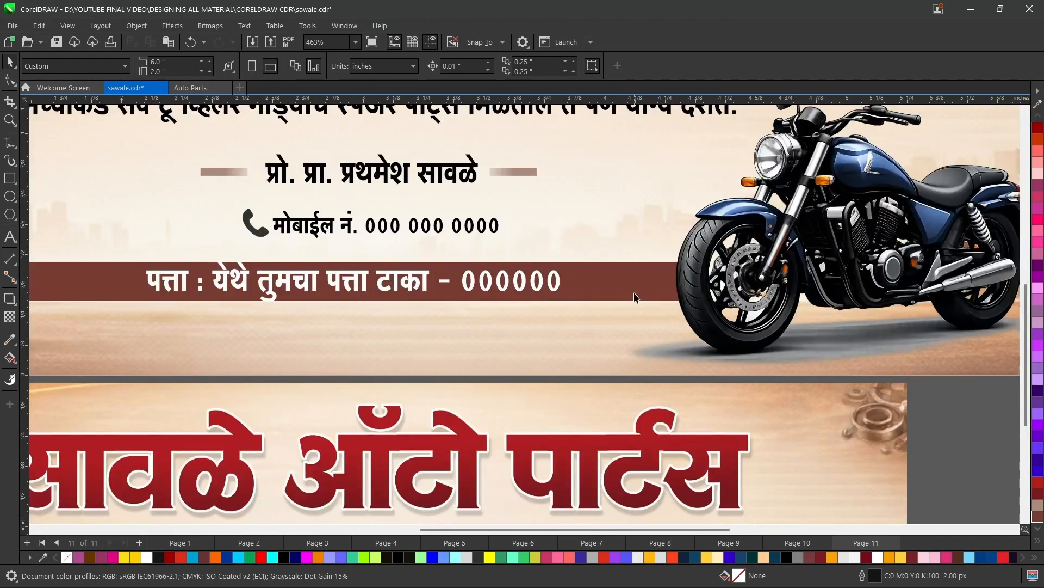
click(634, 296)
scroll(641, 289, up, 1)
scroll(641, 289, down, 3)
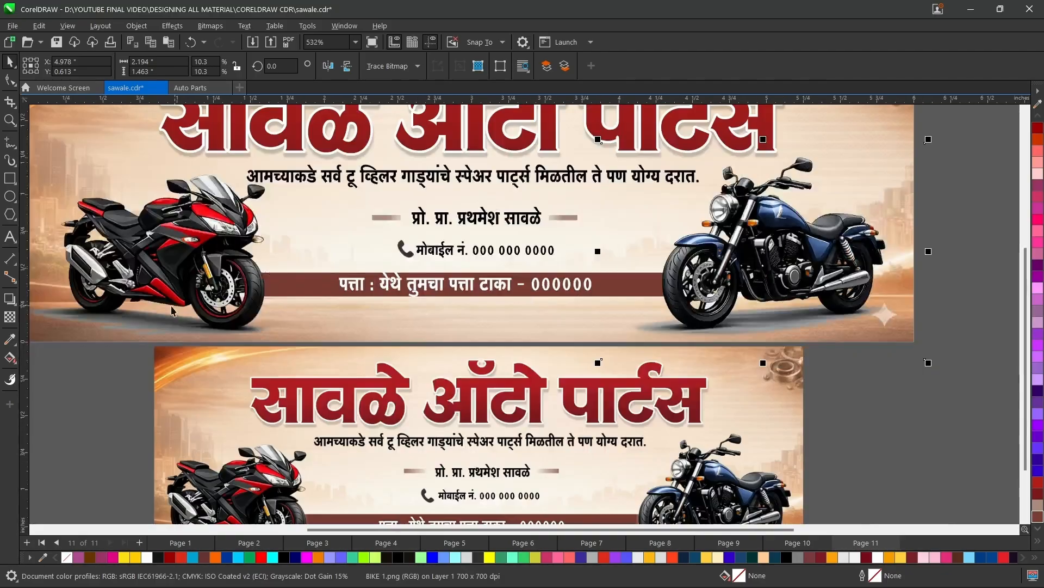
click(303, 292)
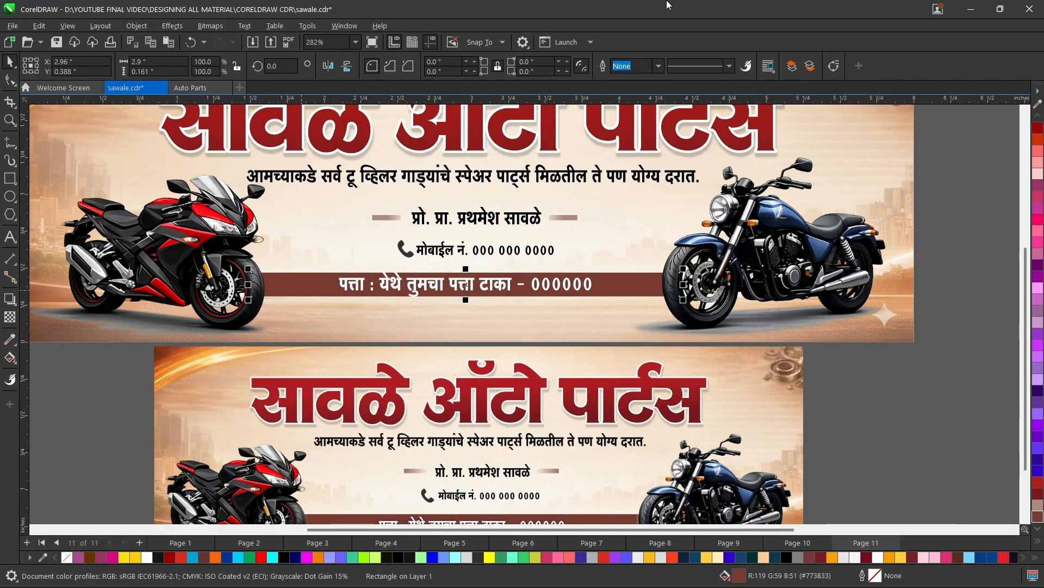
click(793, 67)
Fade the strip's end beside the red motorcycle with a linear transparency and convert it to a 300 dpi CMYK bitmap with transparent background.
scroll(245, 267, up, 1)
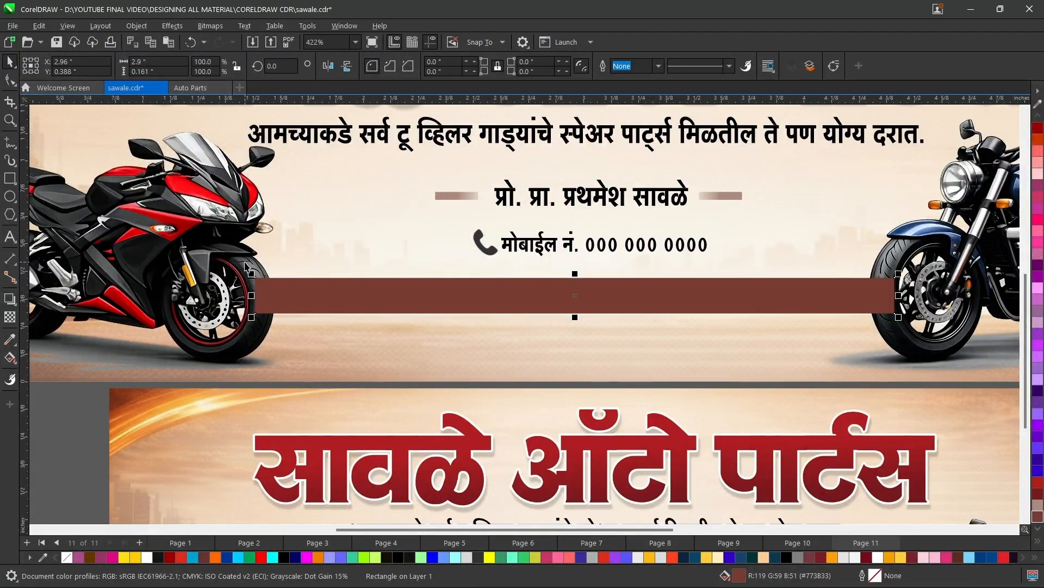
click(10, 317)
drag(342, 302, 198, 299)
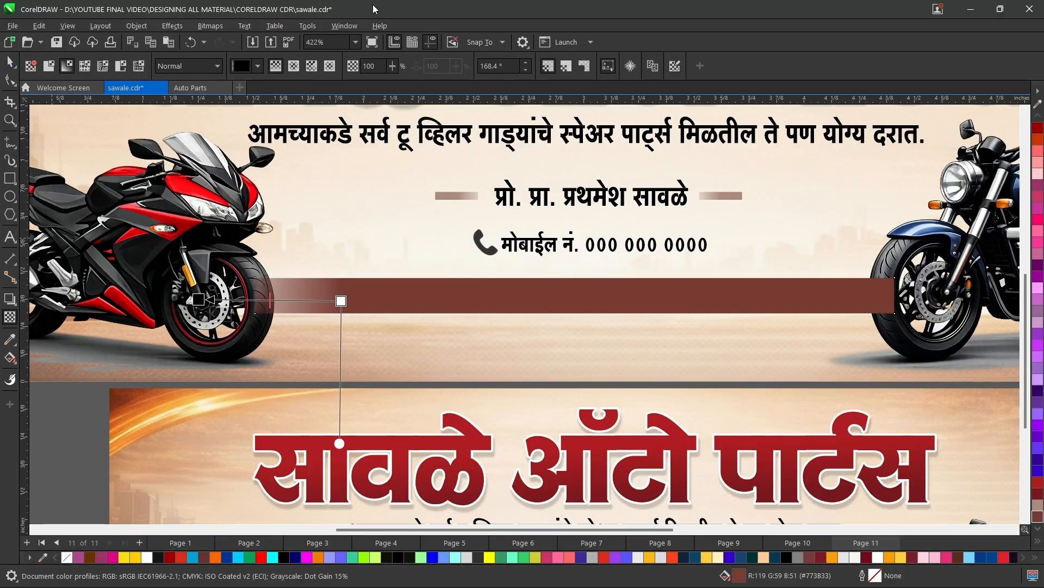
click(219, 28)
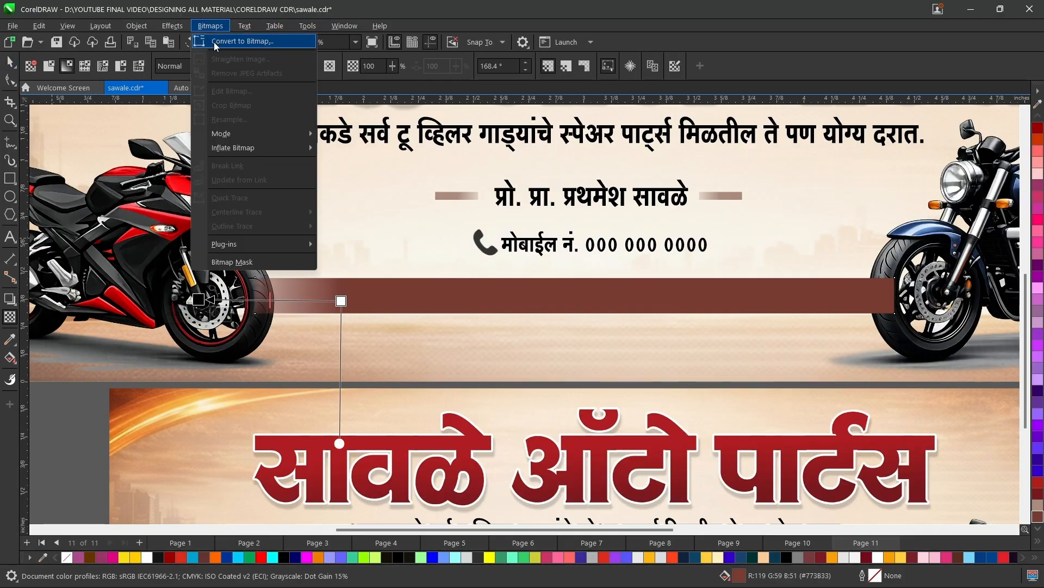
click(215, 41)
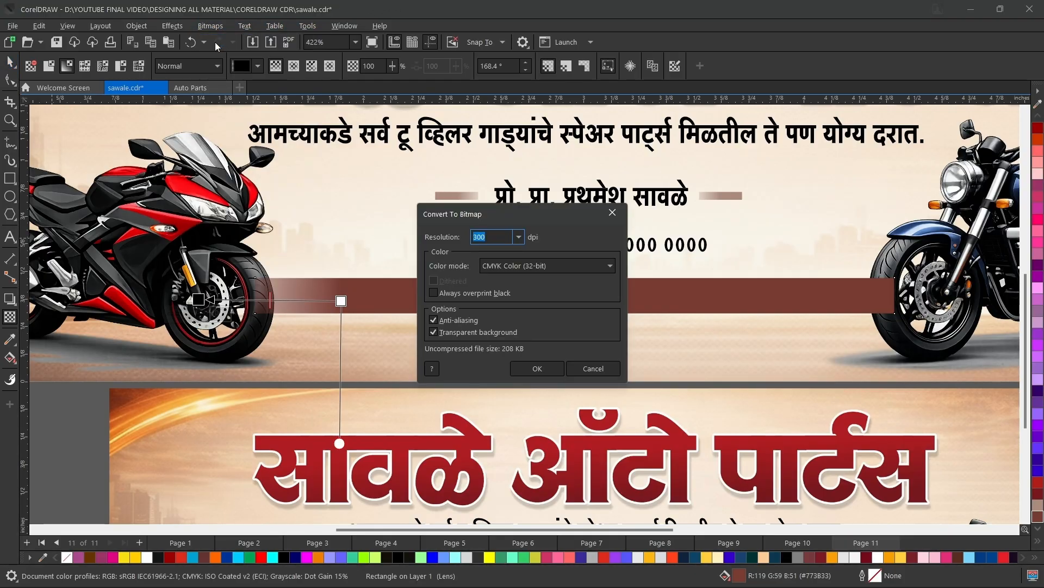
key(Return)
Fade the bitmap strip's other end beside the blue motorcycle with a horizontal linear transparency.
scroll(520, 185, down, 1)
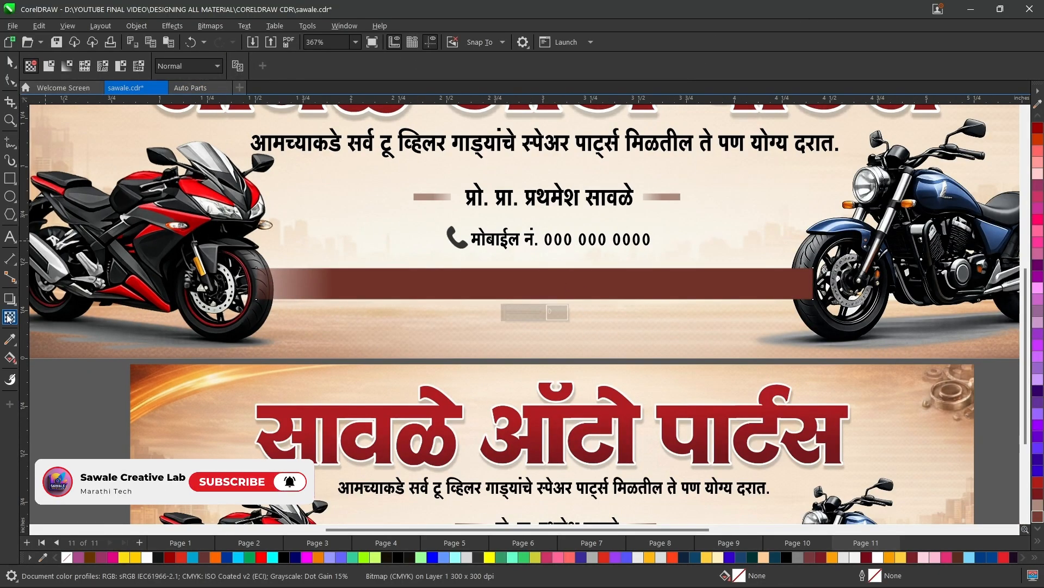
click(8, 318)
drag(839, 294, 856, 278)
drag(761, 278, 730, 280)
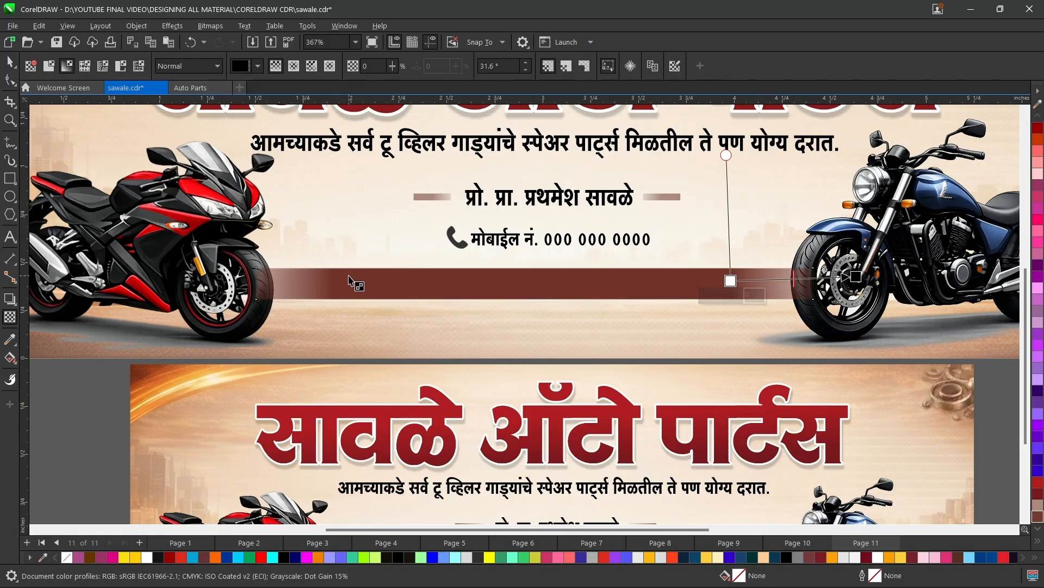
drag(856, 277, 860, 281)
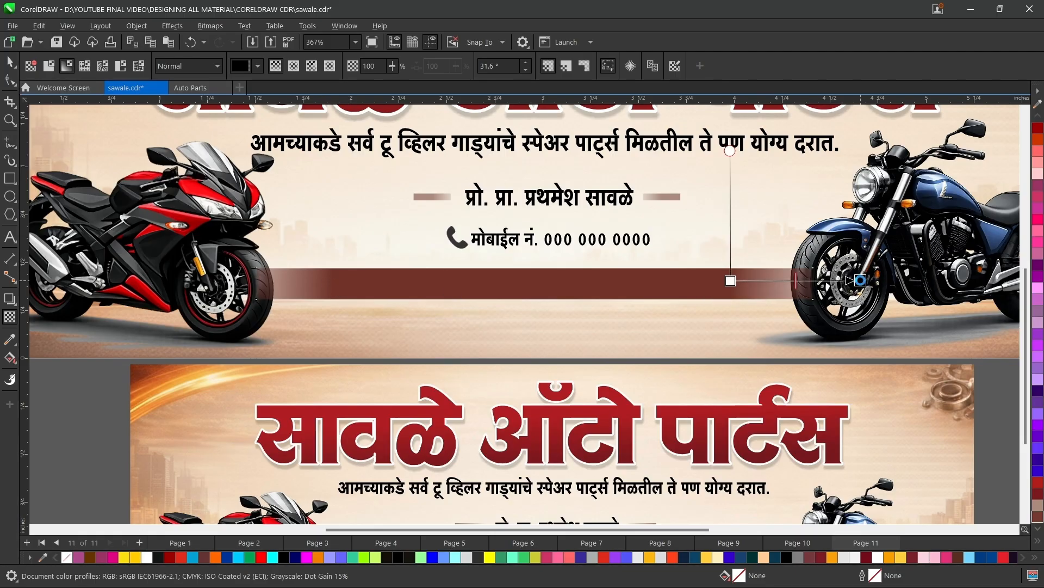
Bring the address line, mobile number line and phone icon in front of the brown strip.
click(11, 62)
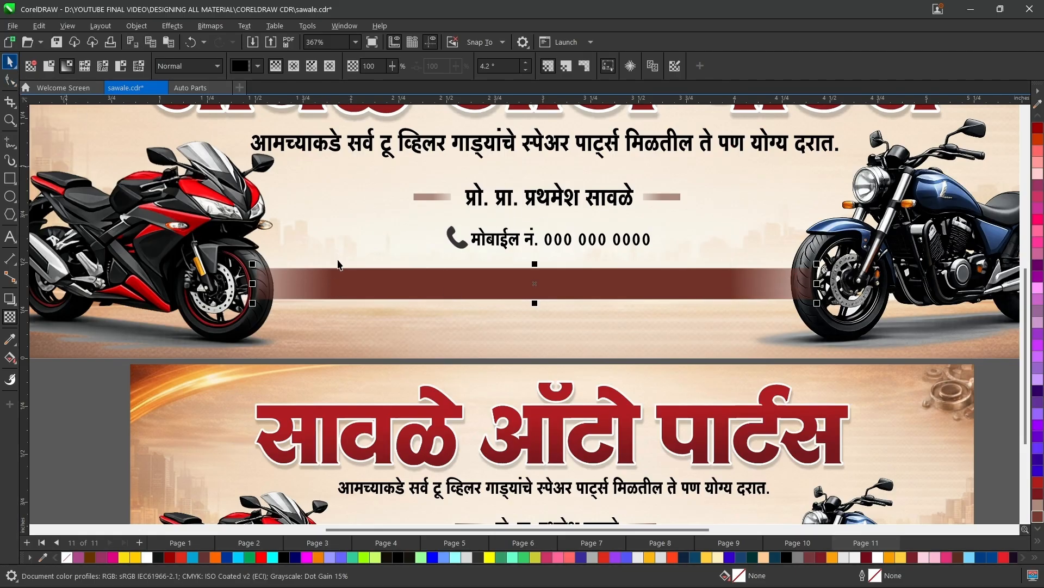
scroll(420, 338, down, 2)
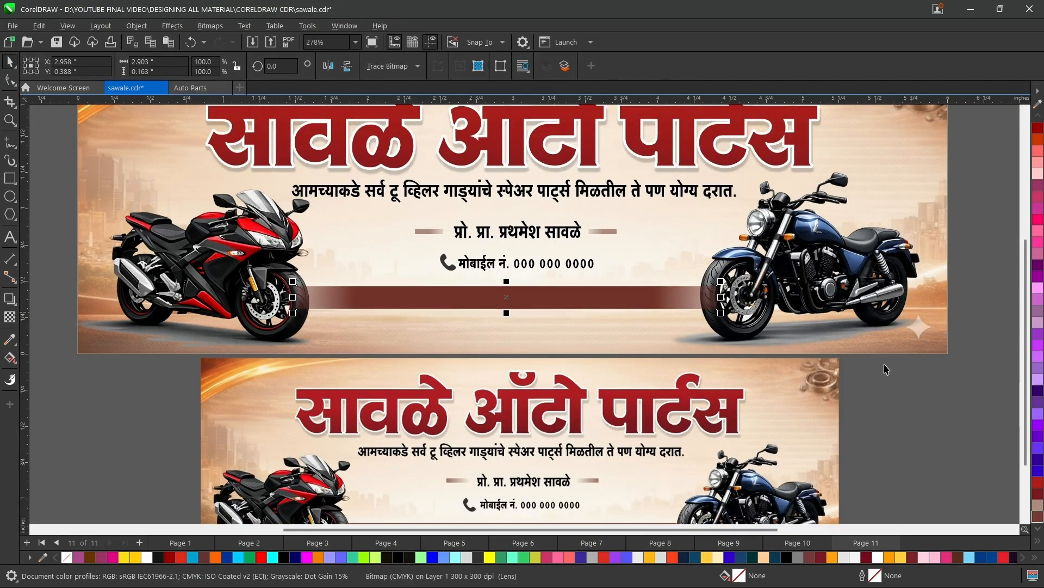
drag(1003, 329, 326, 250)
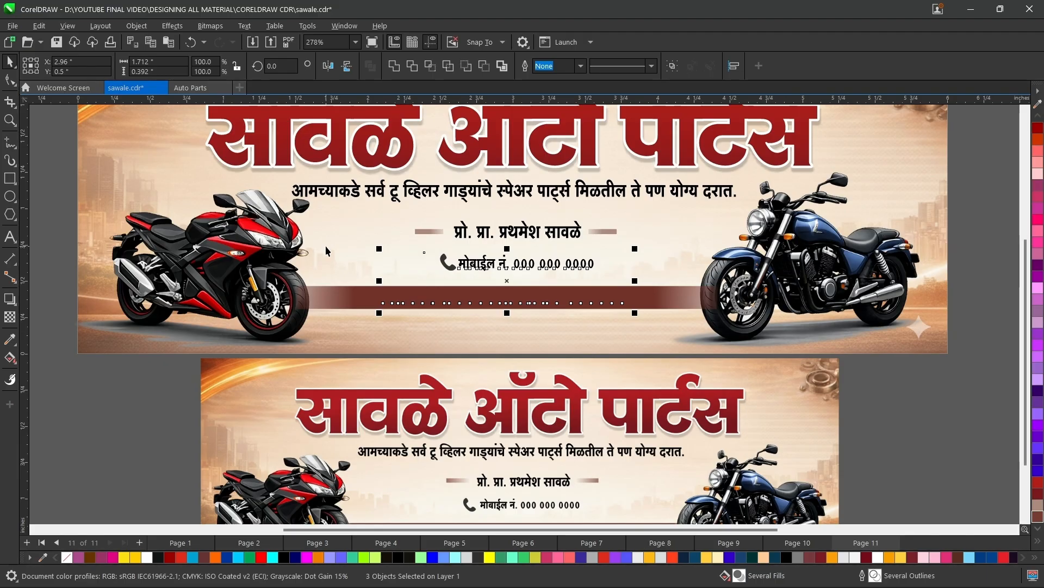
key(Num_Lock)
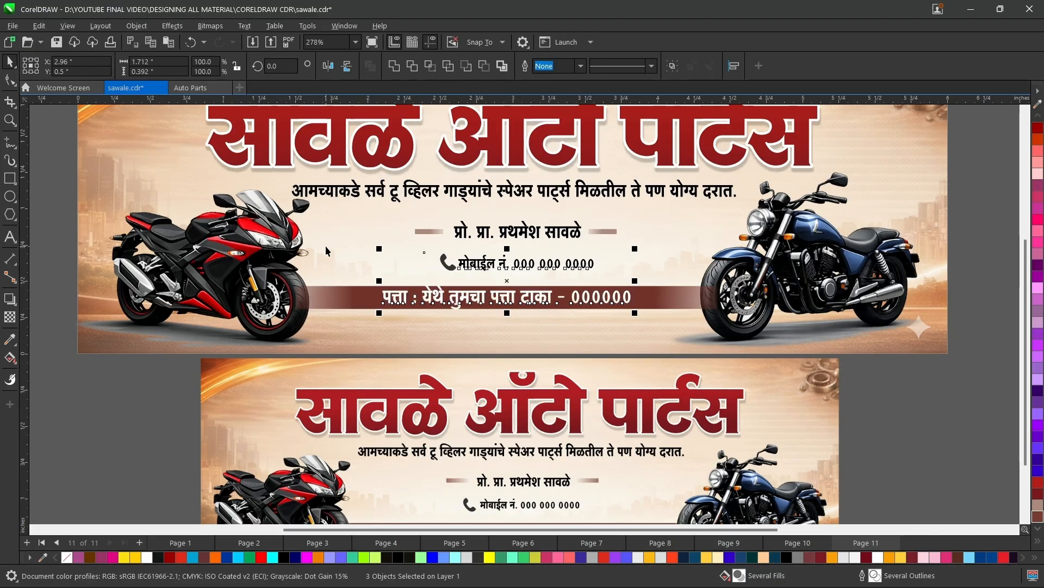
Stretch the brown strip's end further across the blue motorcycle's front wheel, making the strip about 3.19 inches wide.
click(687, 297)
scroll(687, 296, up, 1)
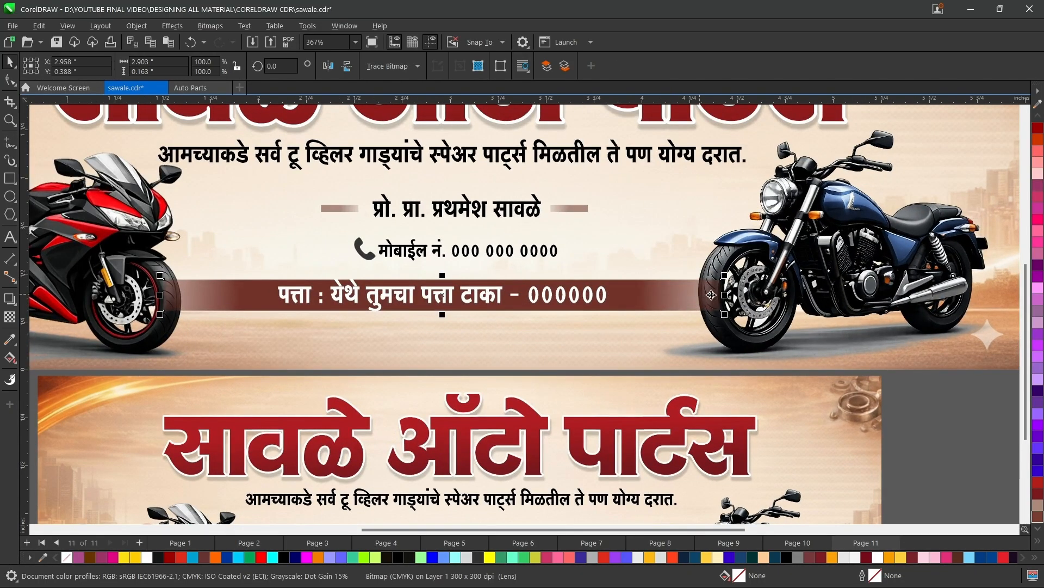
drag(724, 295, 769, 295)
scroll(767, 295, up, 3)
scroll(760, 295, down, 1)
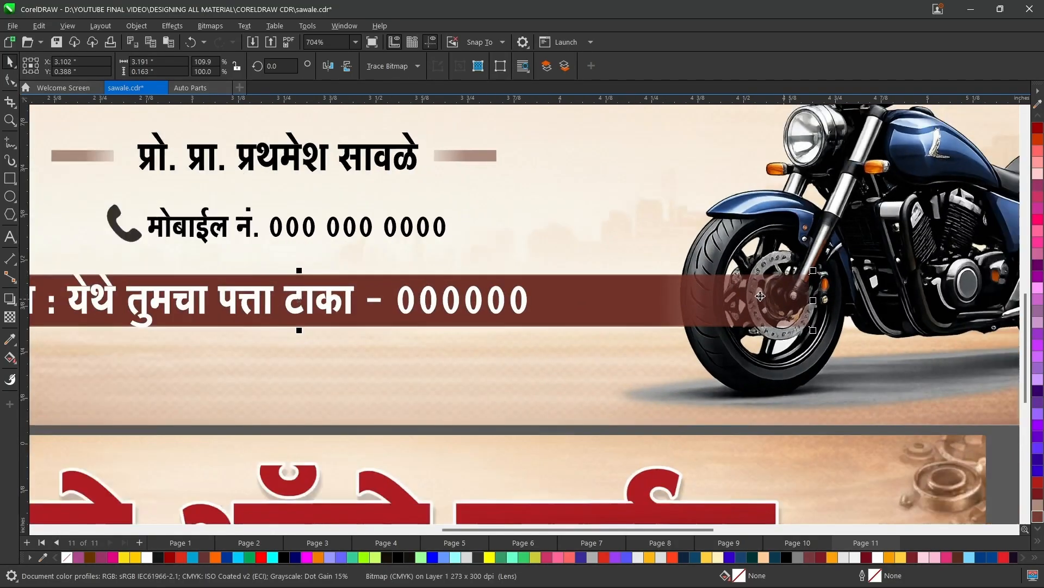
Bring the blue and red motorcycles to the front so they cover the brown strip's ends.
scroll(760, 295, down, 3)
click(819, 232)
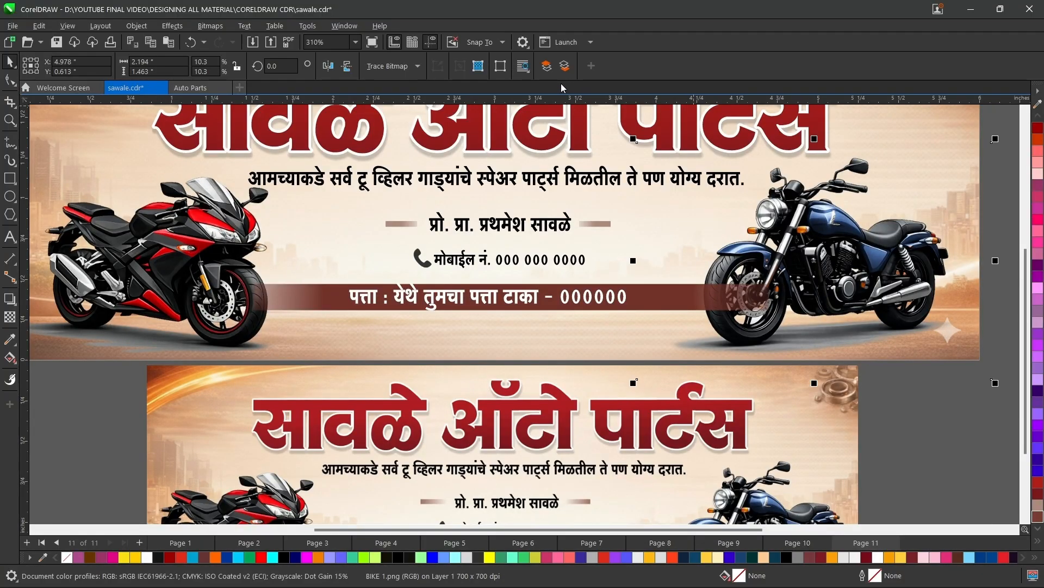
click(212, 211)
click(546, 65)
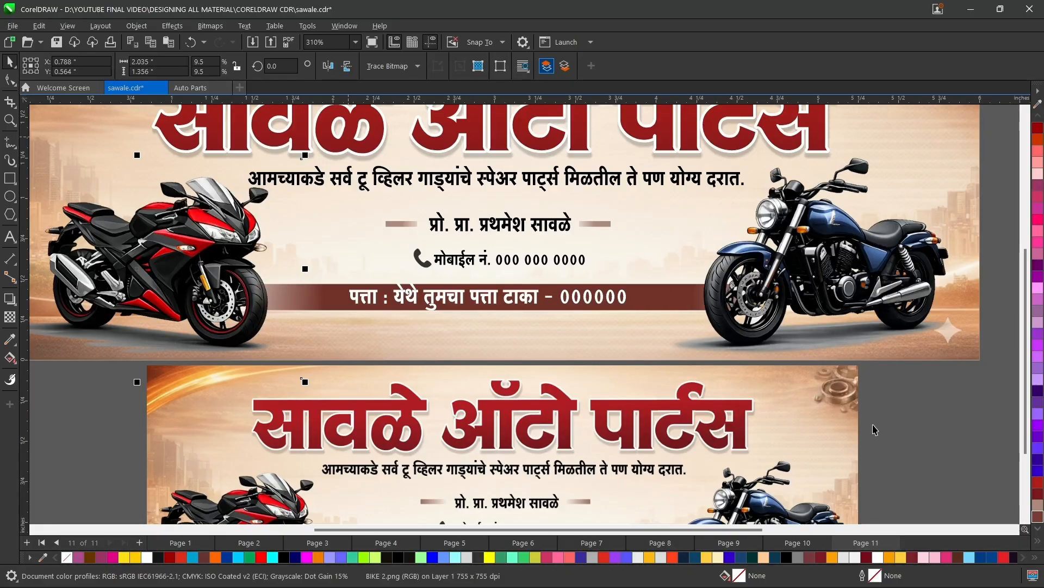
Extend the brown strip's other end further behind the red motorcycle's front wheel, making the strip about 3.37 inches wide, and deselect it.
click(304, 297)
scroll(303, 297, up, 2)
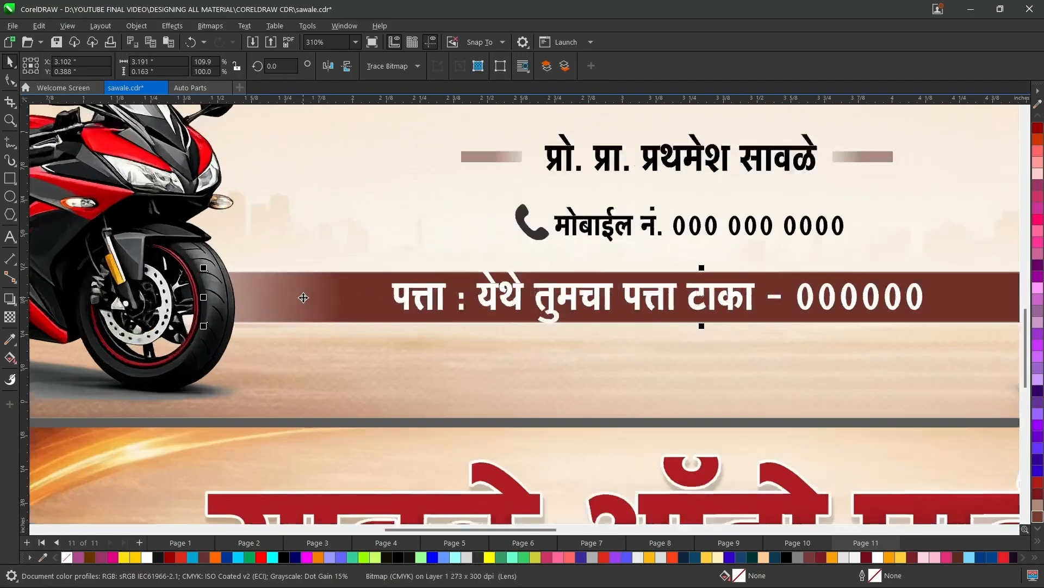
scroll(304, 298, up, 2)
drag(157, 297, 81, 298)
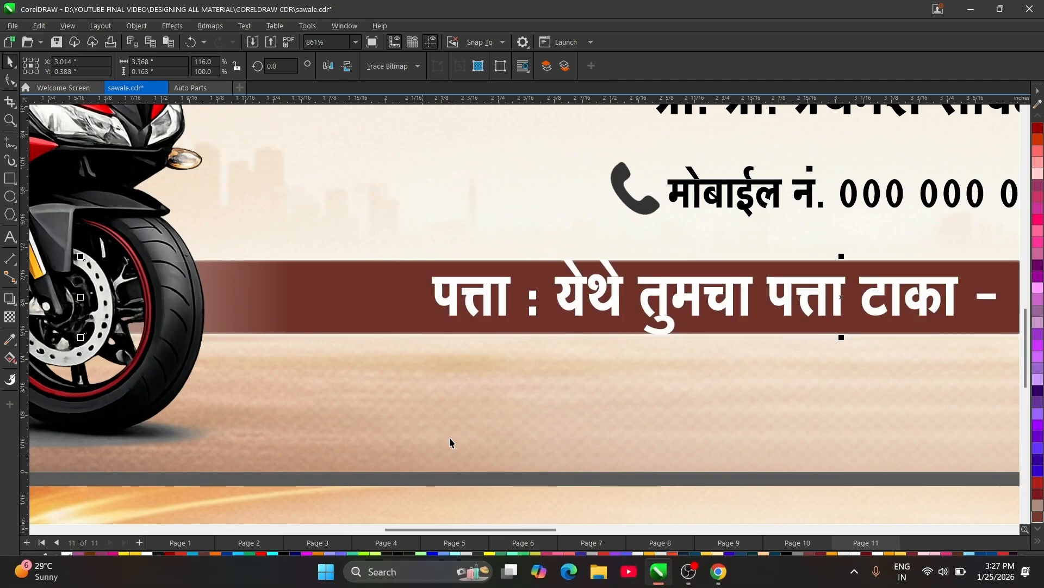
scroll(212, 304, down, 2)
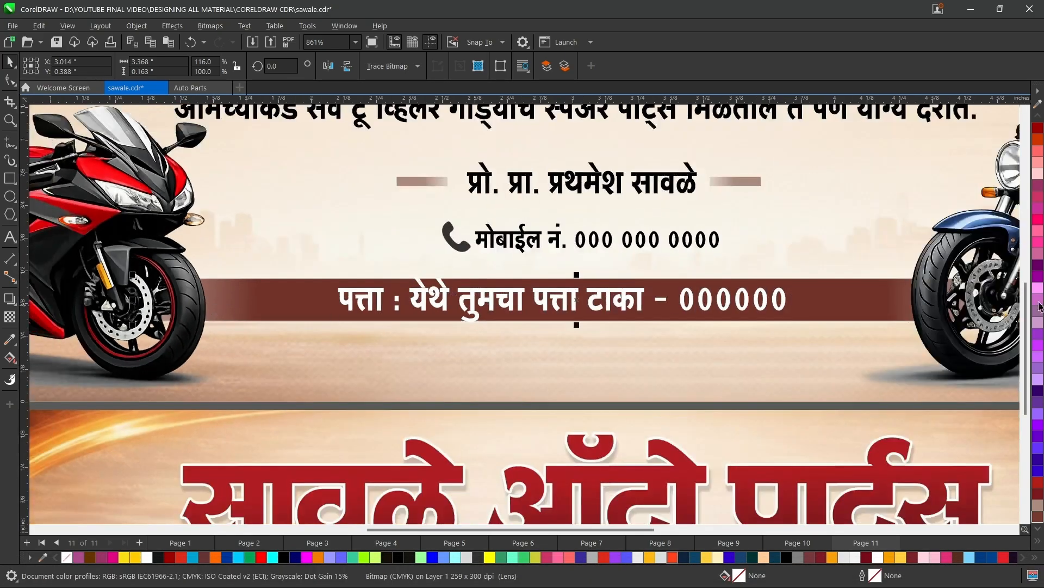
key(Delete)
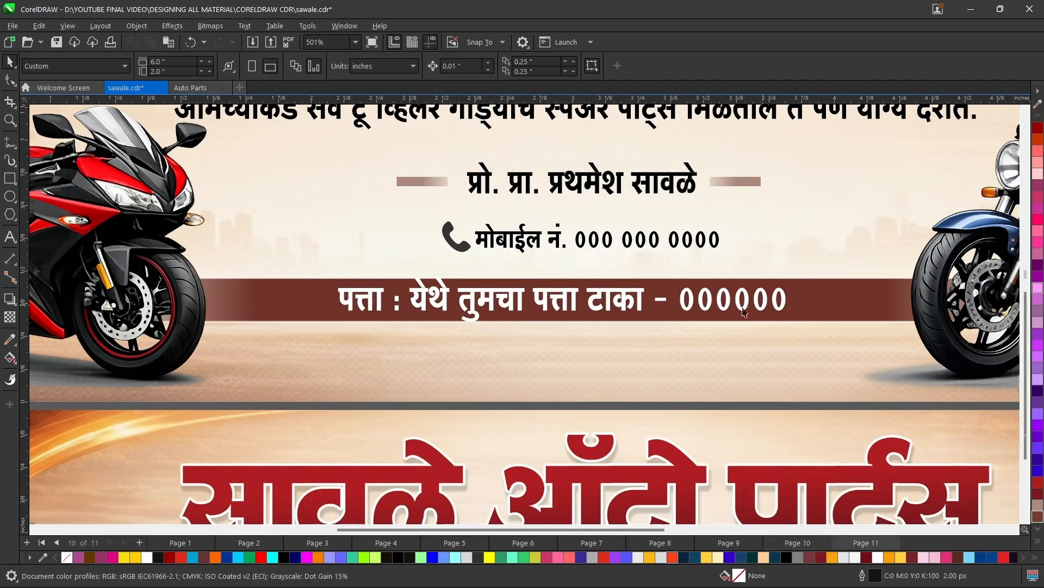
scroll(661, 339, down, 4)
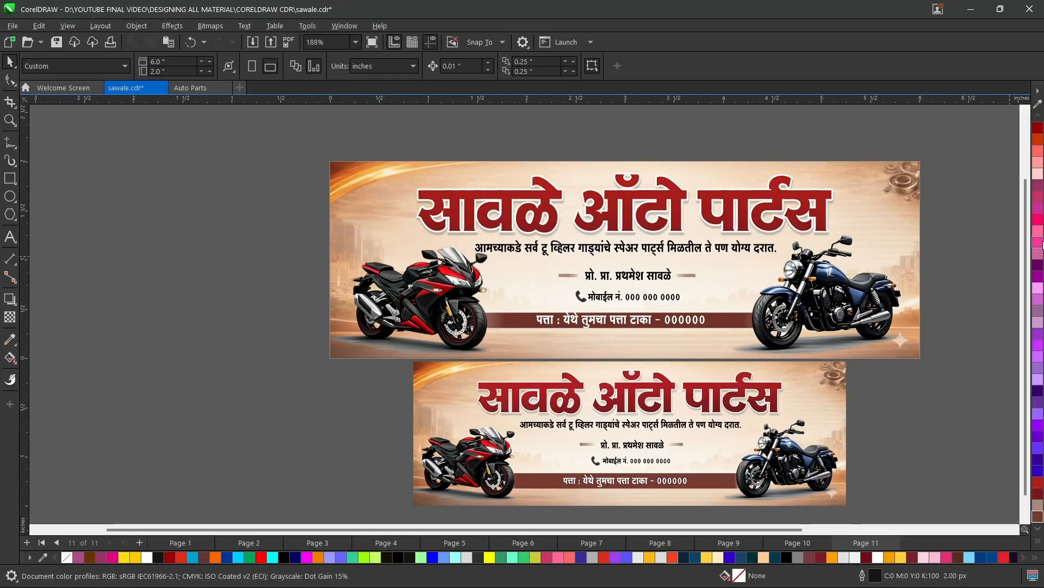
scroll(1020, 250, down, 1)
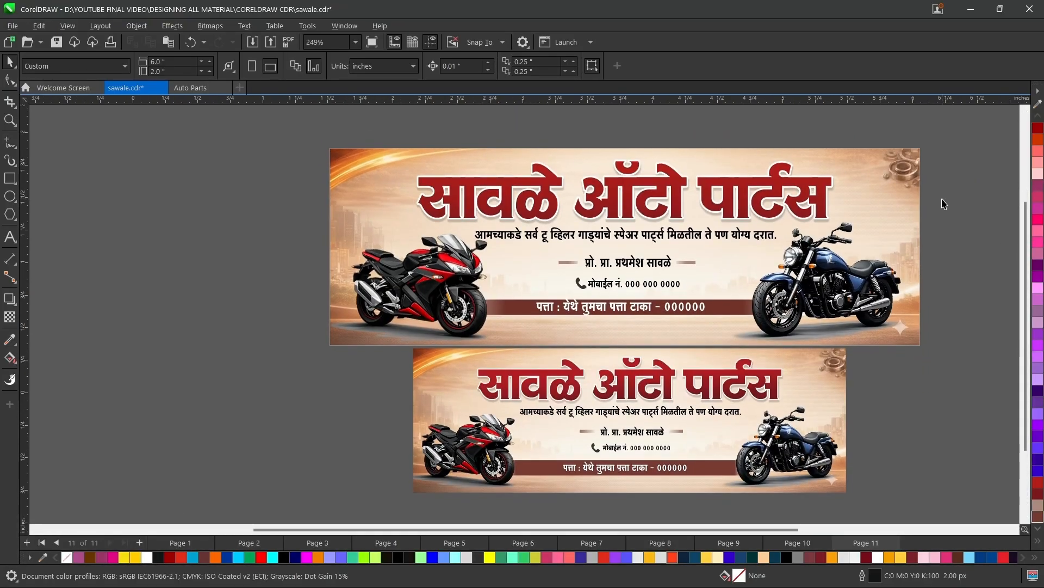
scroll(950, 206, up, 1)
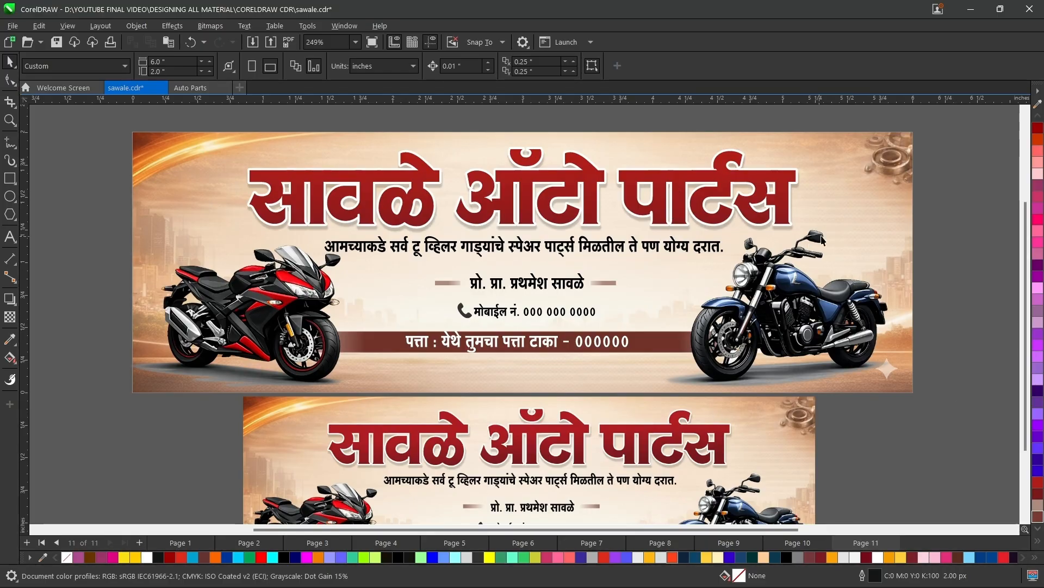
mouse_move(1025, 214)
mouse_down()
mouse_move(1026, 259)
mouse_move(1036, 225)
mouse_up()
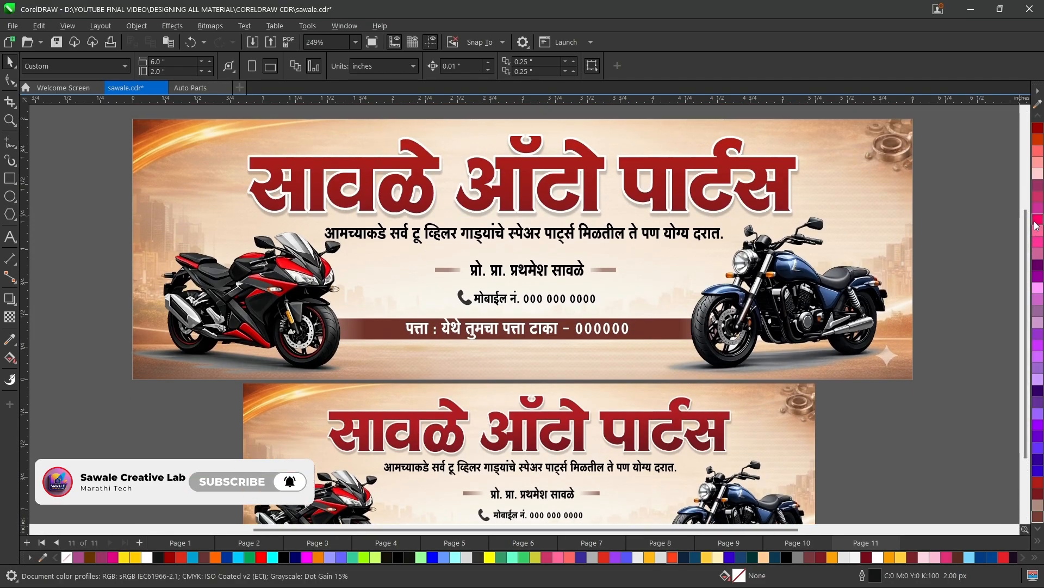